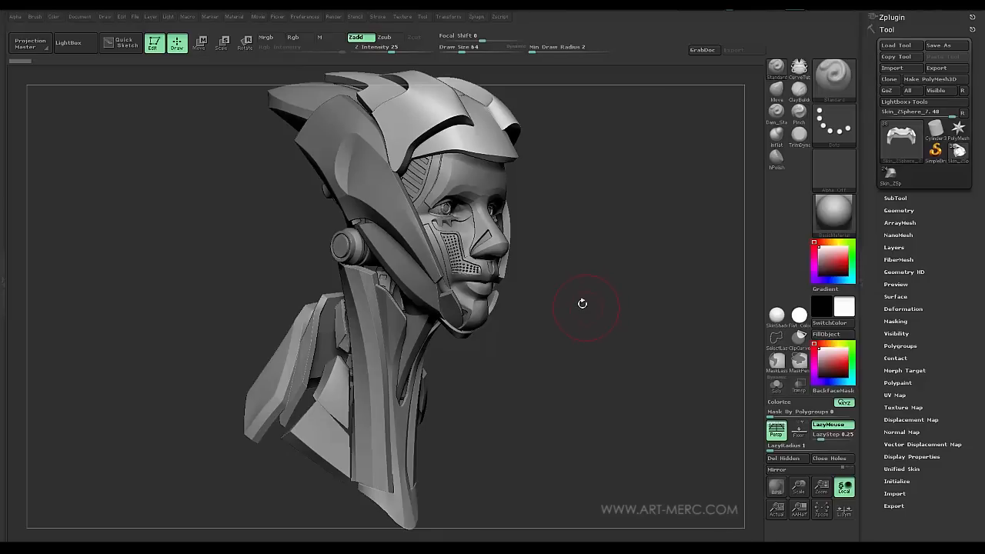
Step: Examine the finished robot bust from the side, three-quarter and front, including close-ups of the helmet, face panels and neck
mouse_move(573, 312)
left_mouse_down()
mouse_move(565, 288)
mouse_move(572, 309)
mouse_move(556, 308)
mouse_move(561, 282)
mouse_move(574, 290)
mouse_move(567, 301)
mouse_move(590, 278)
mouse_move(562, 284)
mouse_move(585, 293)
mouse_move(563, 300)
left_mouse_up()
mouse_move(557, 267)
left_mouse_down()
mouse_move(567, 311)
mouse_move(579, 306)
mouse_move(557, 289)
mouse_move(549, 300)
mouse_move(555, 291)
mouse_move(561, 301)
mouse_move(548, 292)
mouse_move(579, 307)
mouse_move(538, 301)
mouse_move(550, 314)
left_mouse_up()
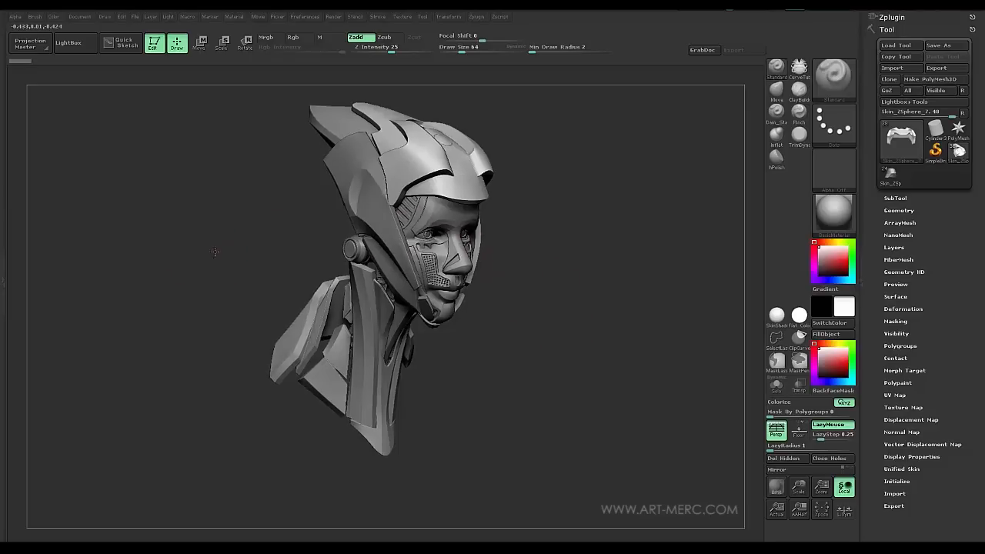
left_click_drag(212, 254, 222, 251)
mouse_move(526, 288)
left_mouse_down("alt")
mouse_move(613, 291)
mouse_move(626, 318)
mouse_move(436, 231)
left_mouse_up("alt")
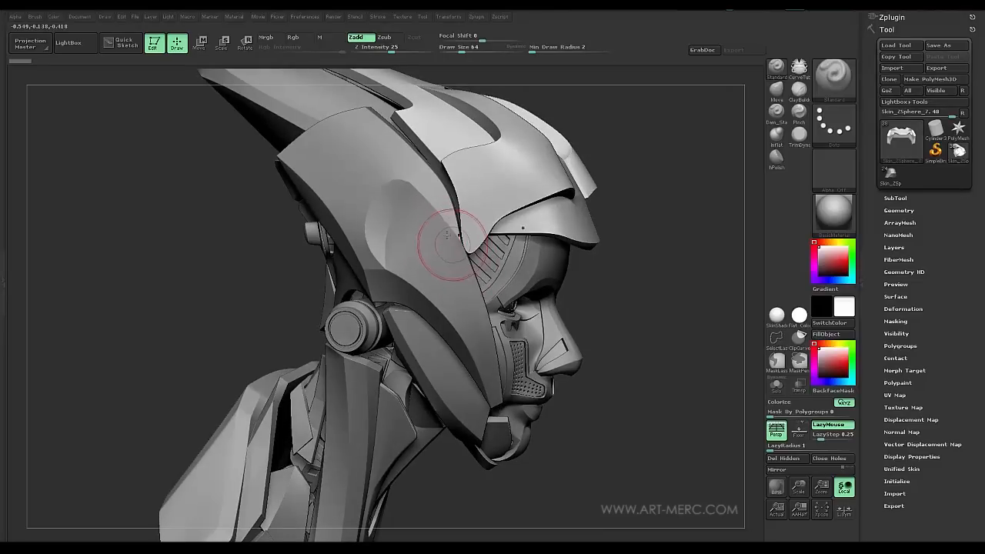
left_click_drag(231, 248, 468, 316)
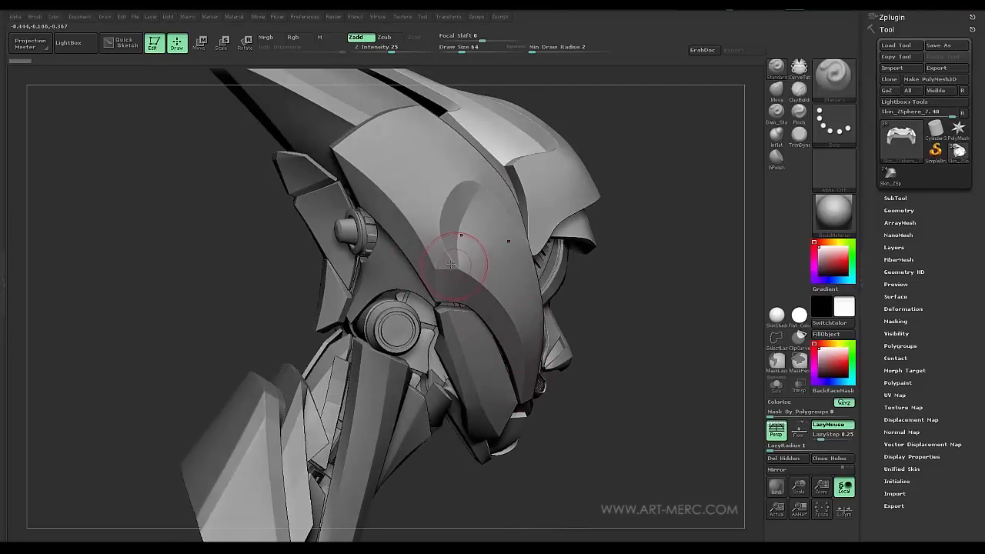
mouse_move(621, 303)
left_mouse_down()
mouse_move(618, 320)
mouse_move(463, 265)
left_mouse_up()
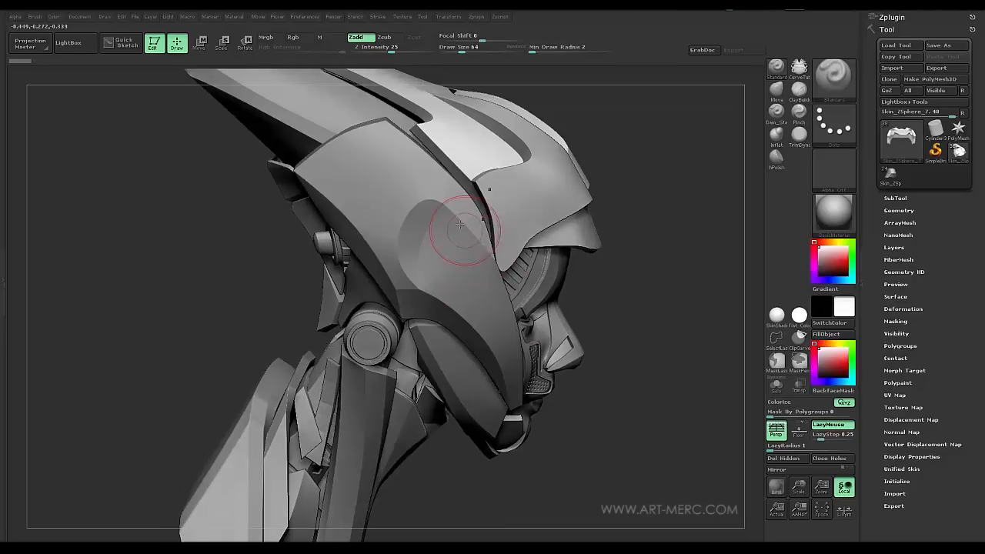
mouse_move(632, 353)
left_mouse_down()
mouse_move(652, 353)
mouse_move(643, 333)
mouse_move(638, 347)
mouse_move(580, 301)
left_mouse_up()
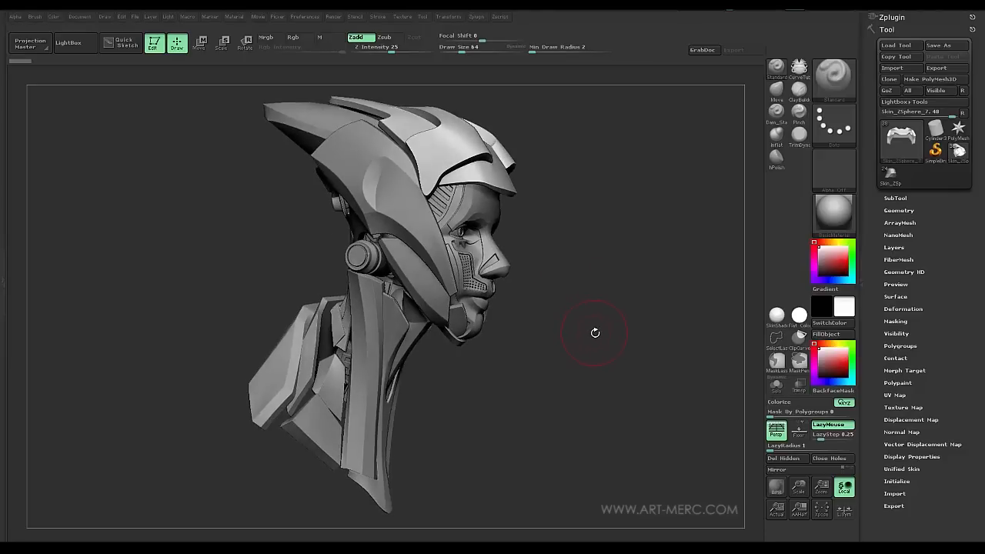
mouse_move(595, 333)
left_mouse_down()
mouse_move(608, 339)
mouse_move(582, 337)
left_mouse_up()
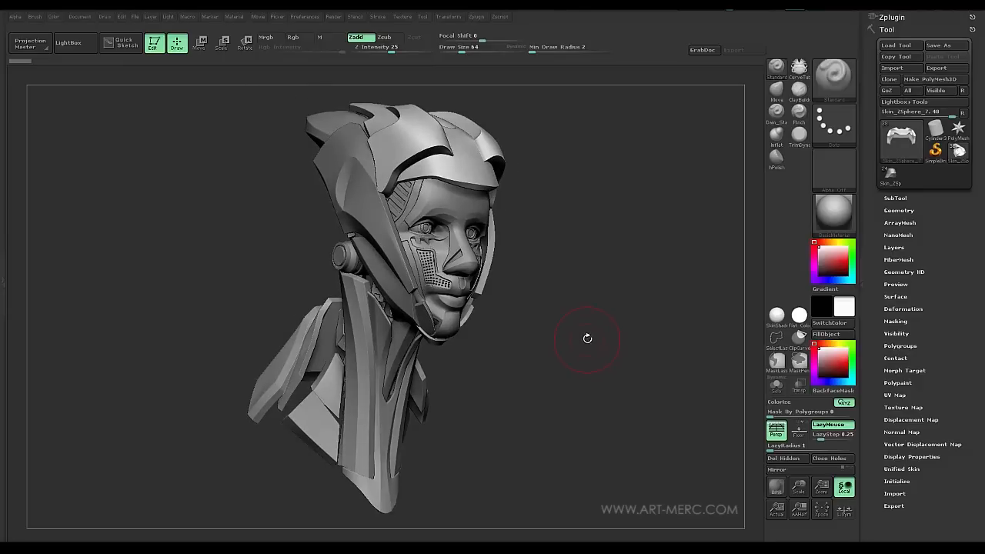
left_click_drag(577, 306, 465, 231)
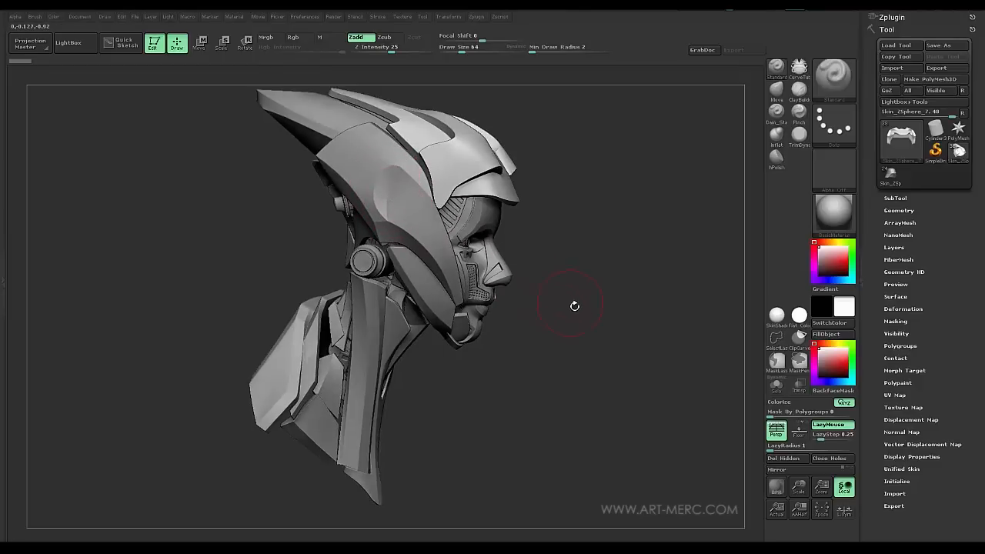
left_click_drag(603, 347, 583, 335)
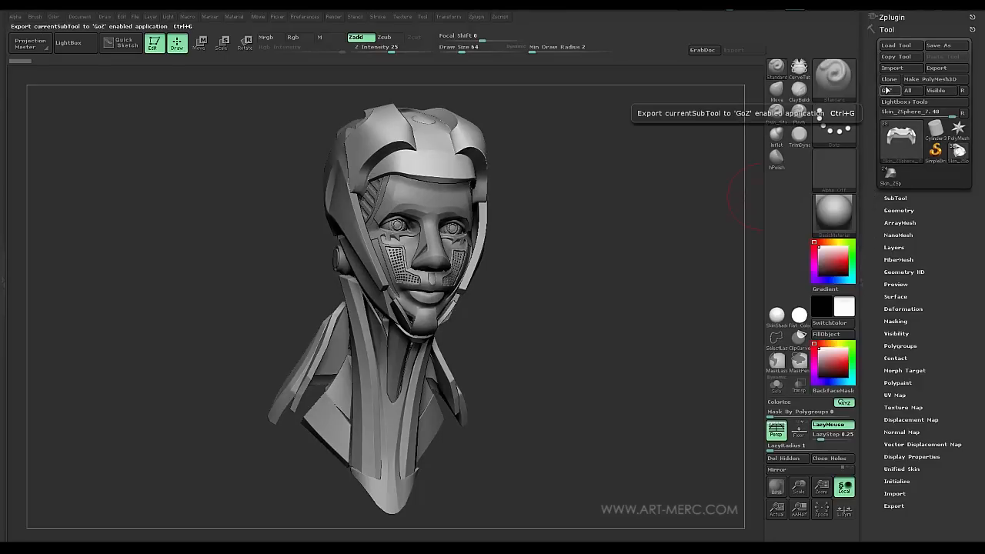
Step: Switch the active tool to a new Sphere3D and convert it to a PolyMesh3D
left_click(901, 143)
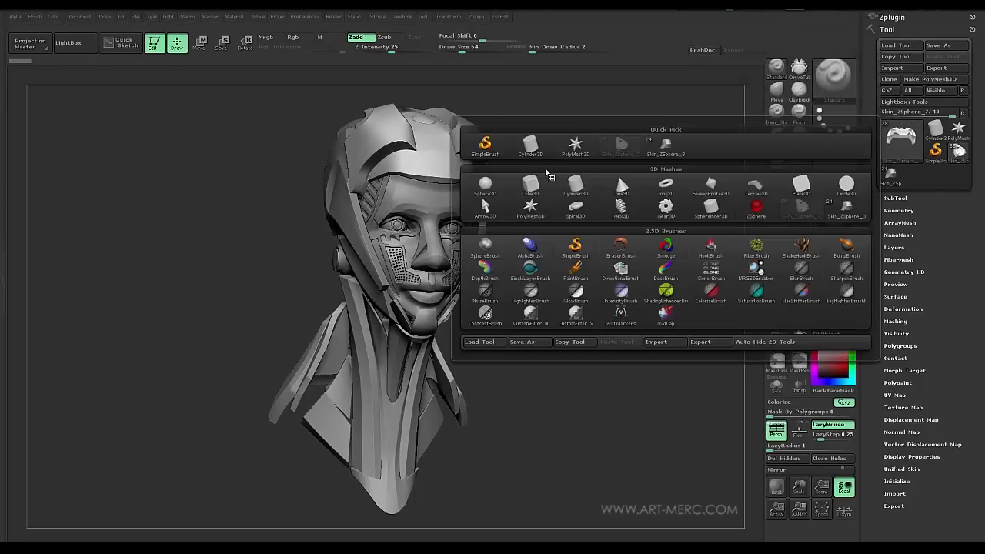
left_click(485, 185)
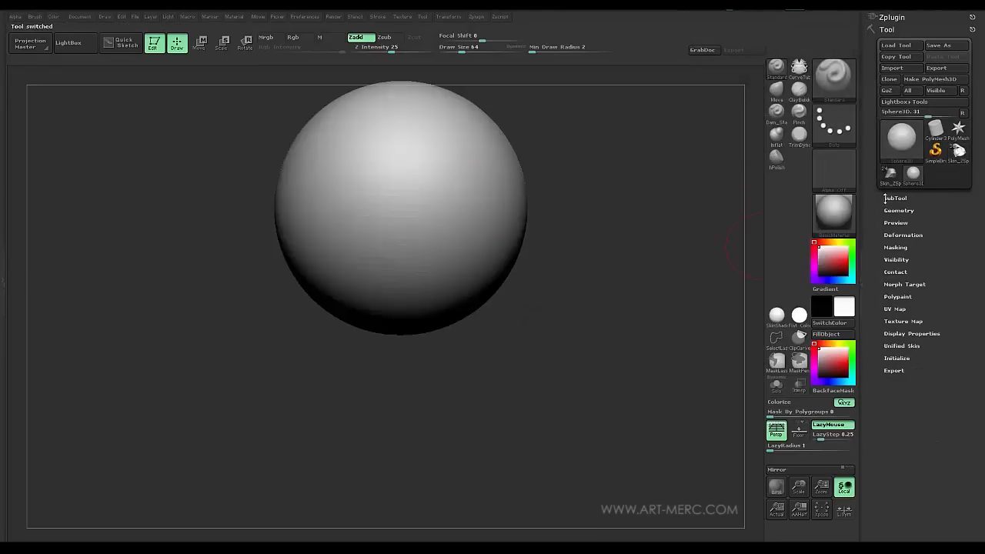
left_click(930, 78)
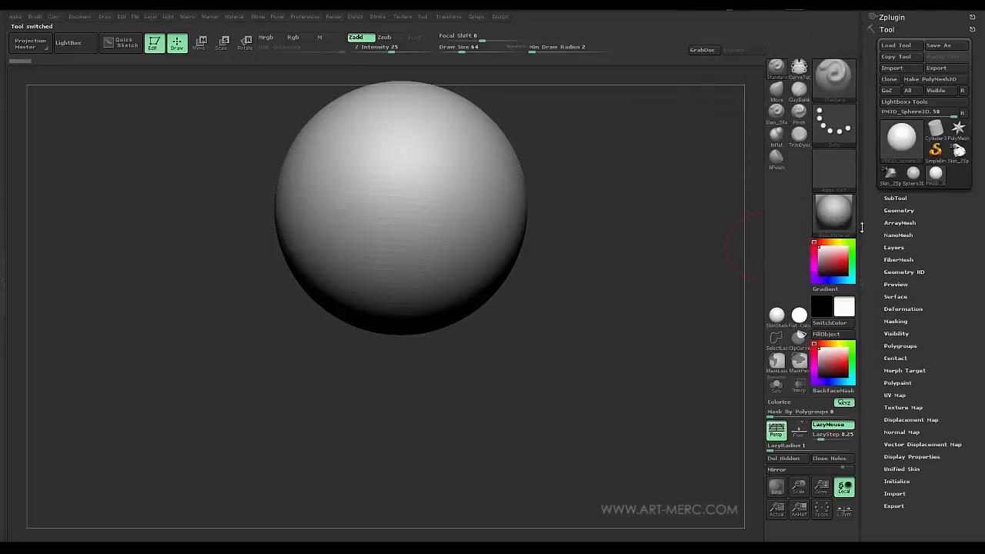
Step: Convert the sphere to a DynaMesh at resolution 72 and check its topology with the polyframe display
left_click(900, 209)
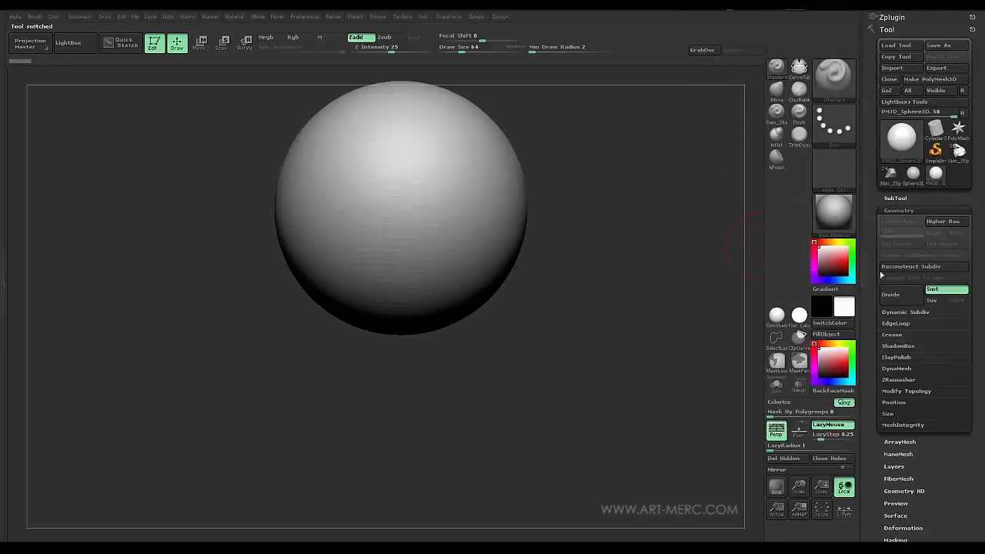
left_click(893, 370)
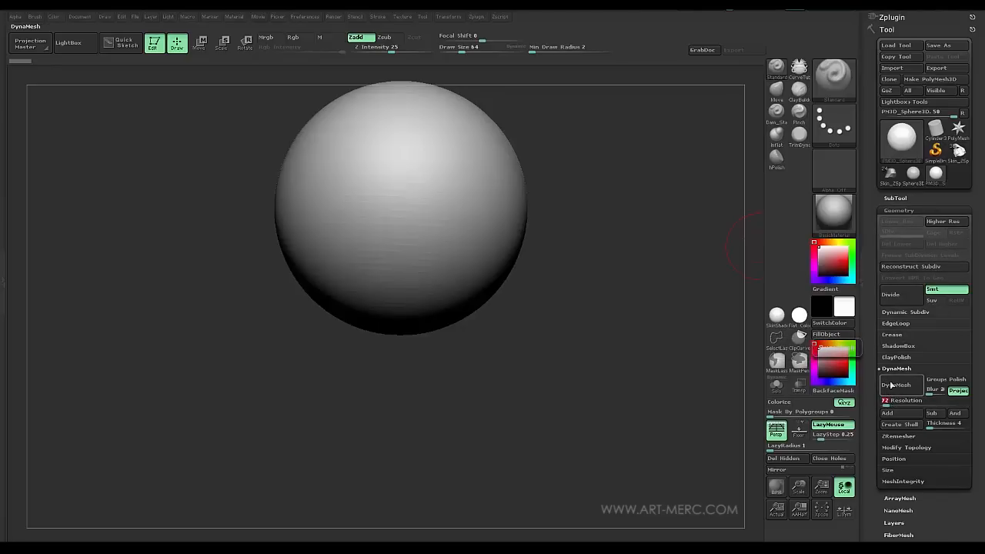
left_click(894, 385)
key("shift+f")
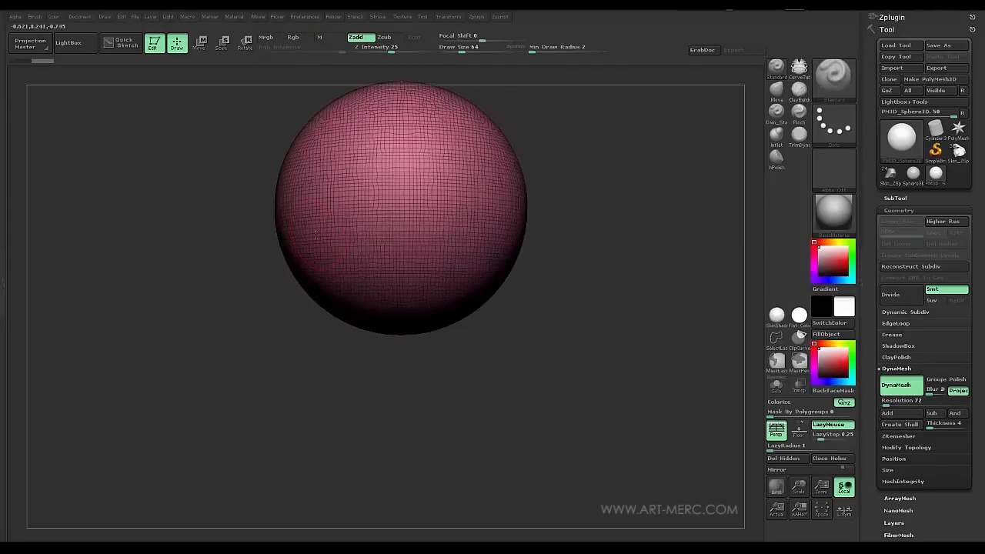
left_click_drag(213, 241, 224, 280, "alt")
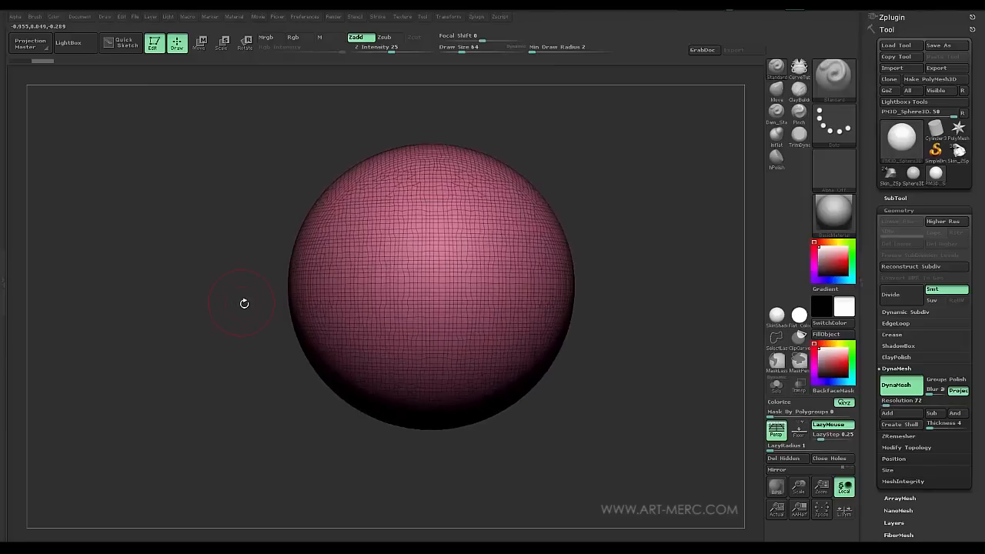
key("shift+f")
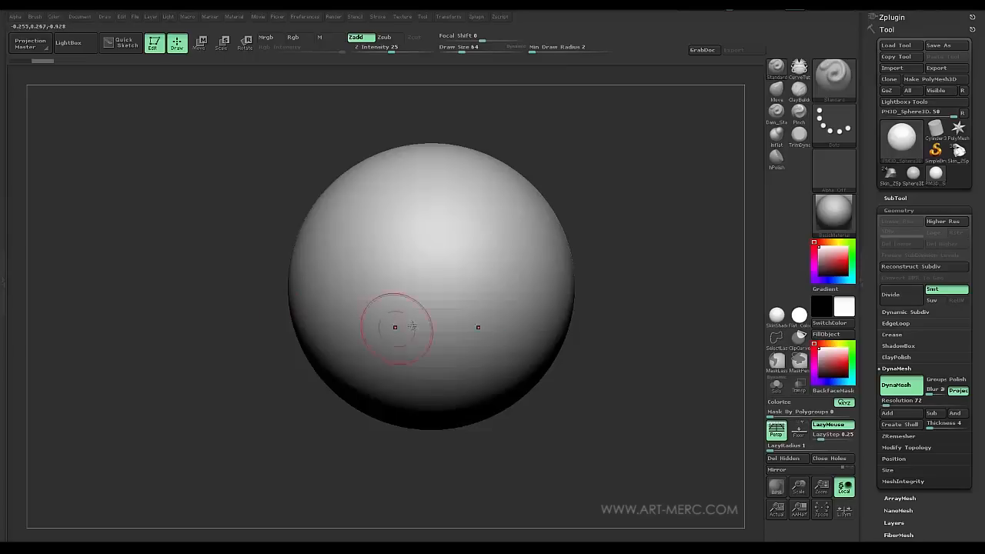
Step: Set the brush draw size to 136 and choose the ClayBuildup brush
key("s")
left_click_drag(411, 331, 420, 330)
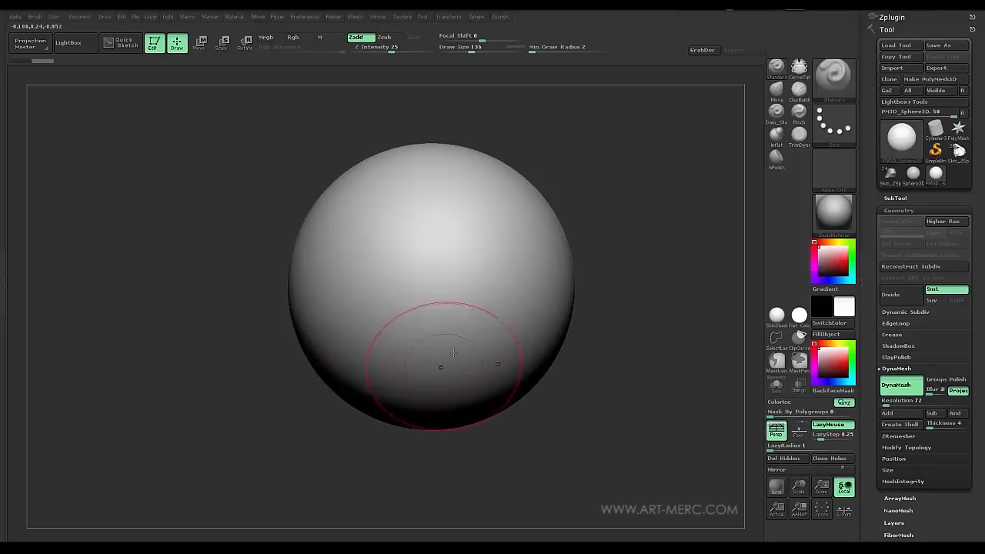
left_click(799, 92)
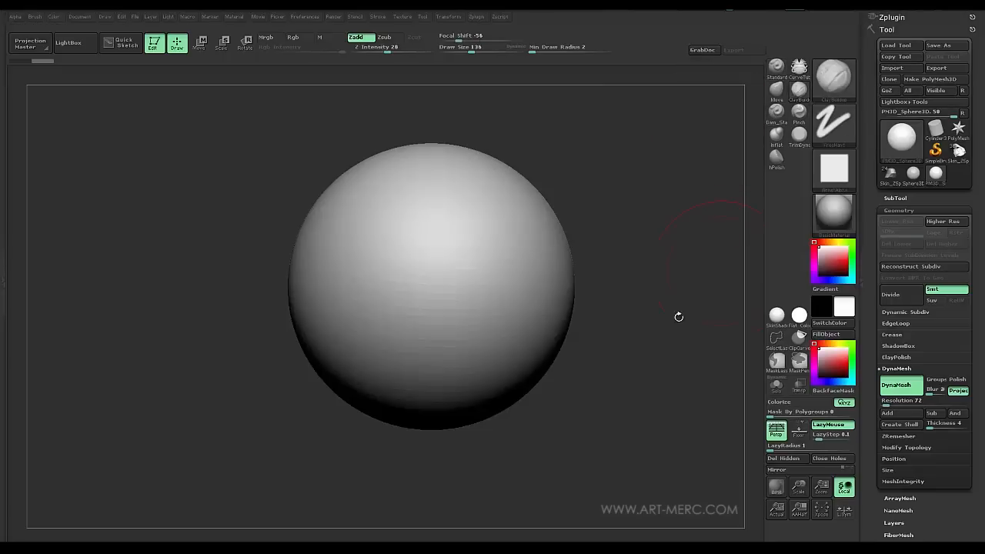
left_click_drag(599, 434, 621, 444)
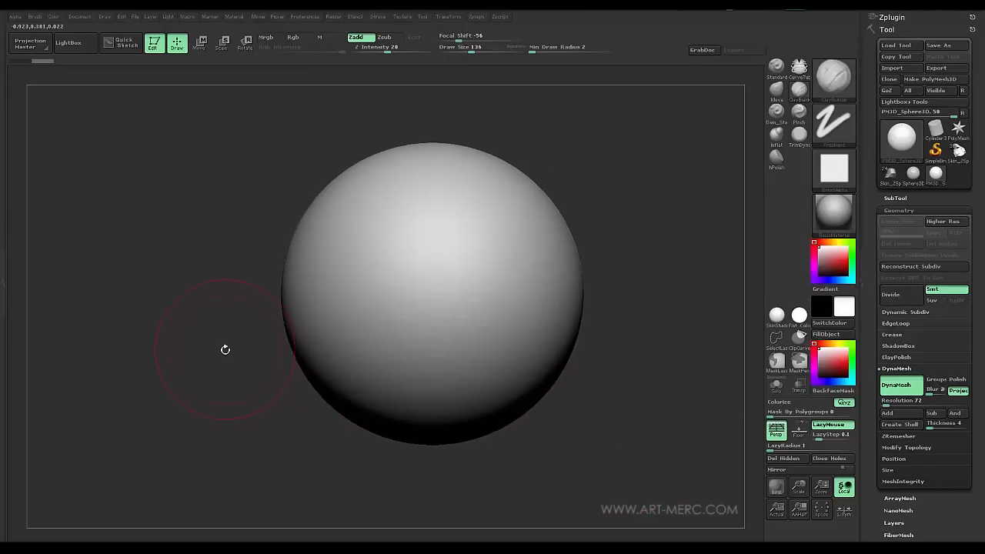
left_click_drag(214, 346, 438, 403, "alt")
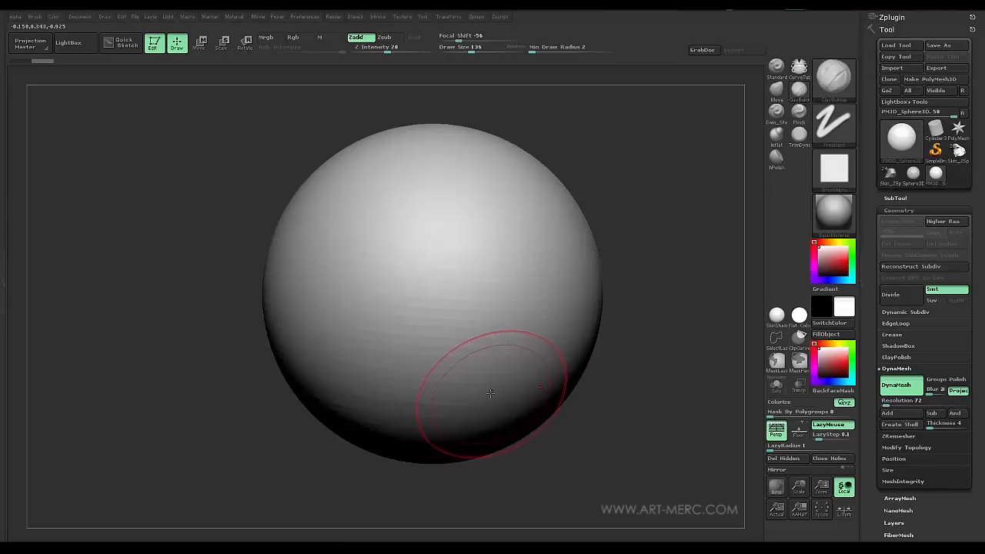
left_click_drag(581, 437, 570, 414, "alt")
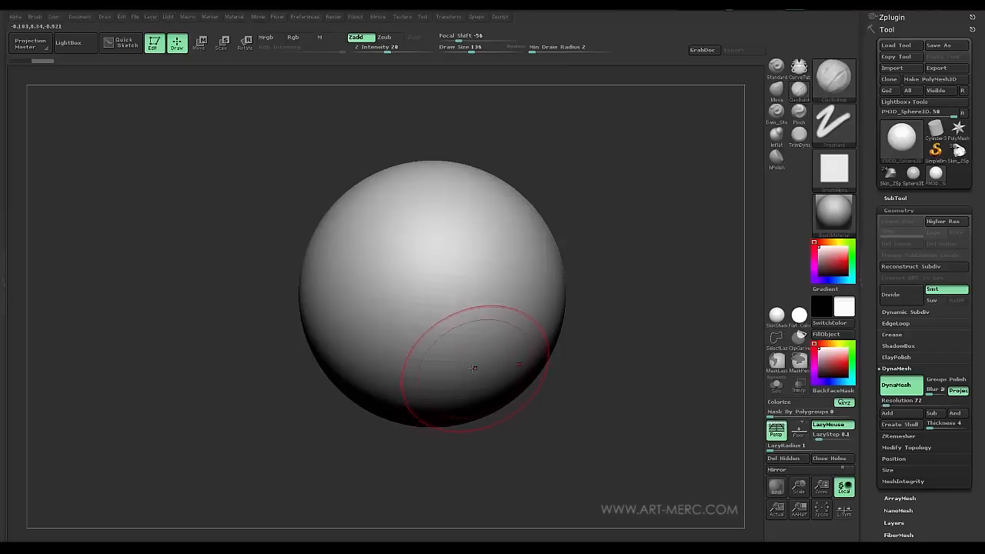
mouse_move(555, 413)
left_mouse_down("alt")
mouse_move(547, 398)
mouse_move(560, 428)
left_mouse_up("alt")
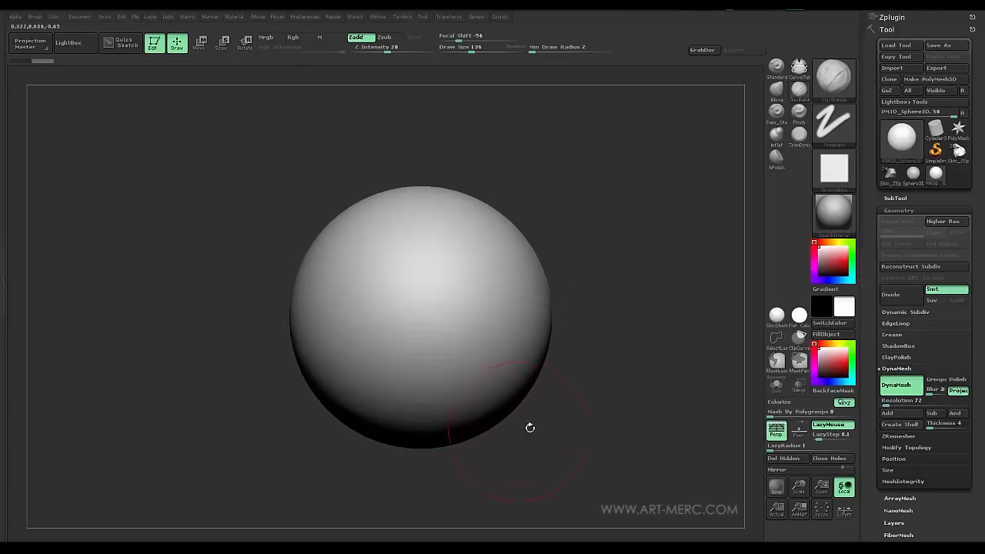
mouse_move(602, 406)
left_mouse_down("alt")
mouse_move(598, 385)
mouse_move(613, 411)
left_mouse_up("alt")
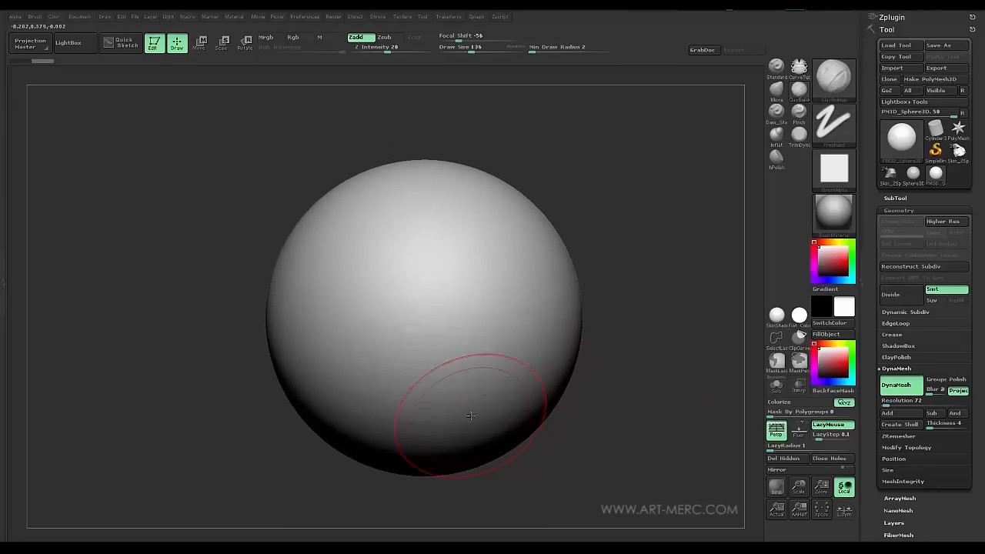
mouse_move(608, 404)
left_mouse_down("alt")
mouse_move(590, 413)
mouse_move(585, 395)
mouse_move(594, 404)
left_mouse_up("alt")
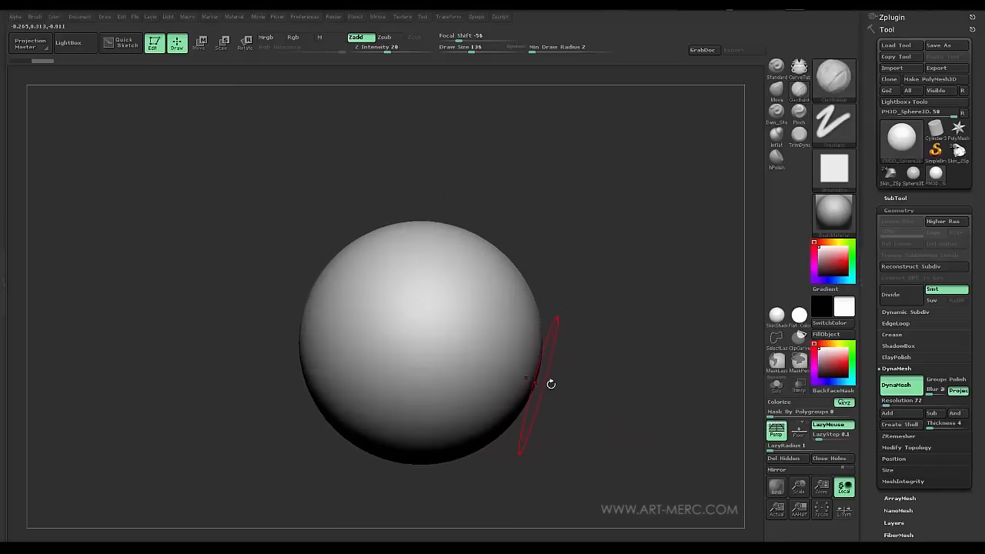
Step: Turn off perspective and stretch the sphere lengthwise into a long ellipsoid with a horizontal transpose line
key("p")
mouse_move(565, 392)
left_mouse_down("alt")
mouse_move(578, 418)
mouse_move(557, 398)
left_mouse_up("alt")
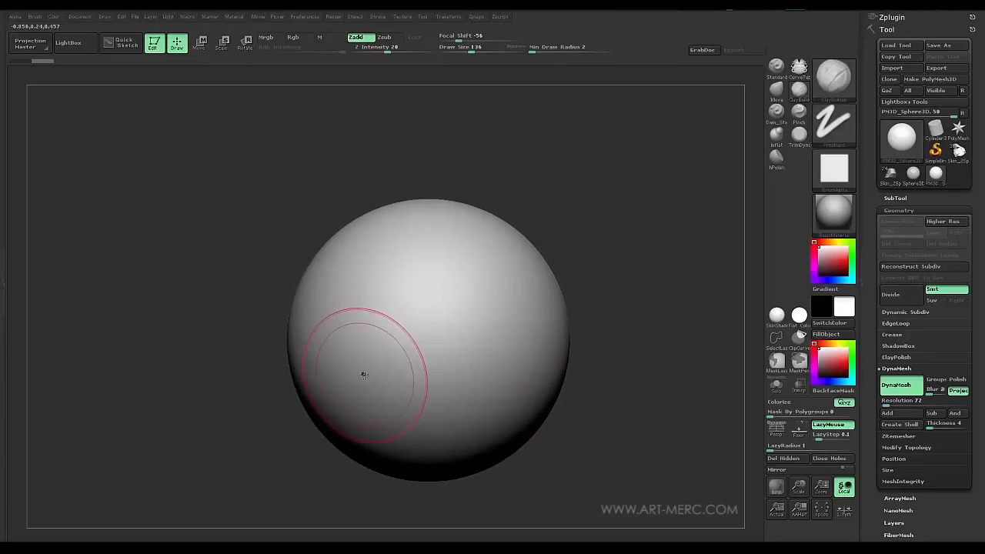
key("w")
left_click_drag(488, 343, 290, 344)
left_click_drag(251, 395, 267, 376, "alt")
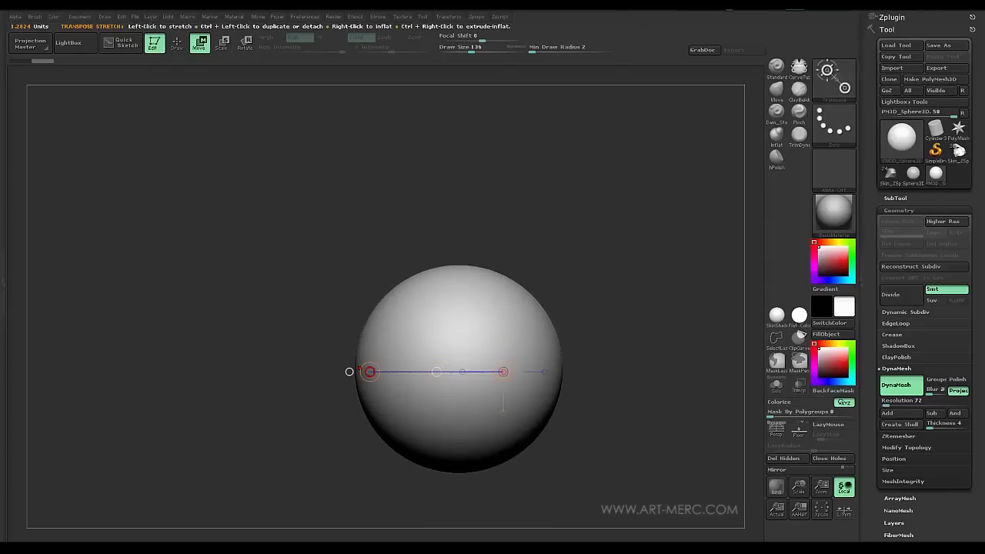
left_click_drag(371, 372, 175, 374)
left_click_drag(199, 232, 216, 216, "alt")
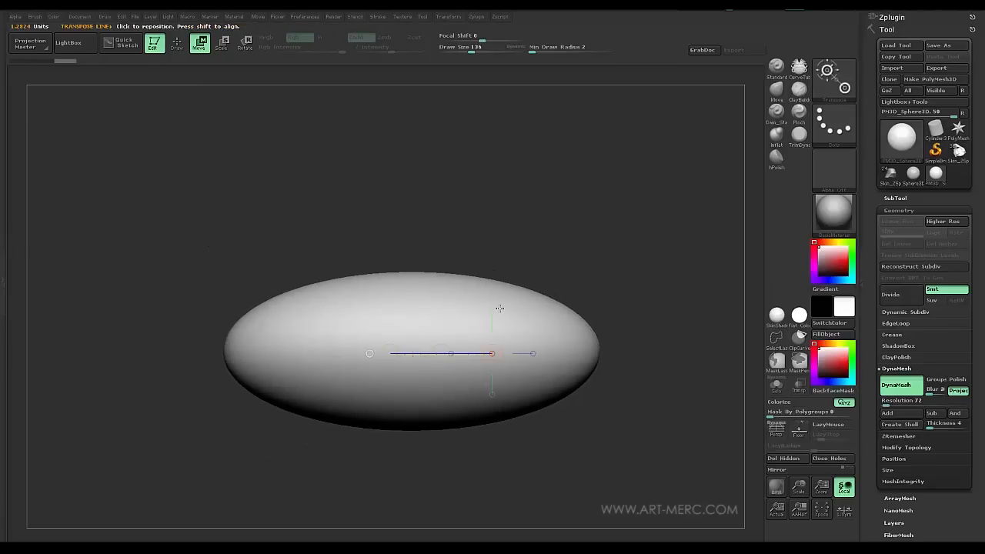
Step: Arch the middle of the ellipsoid upward with a full-length transpose line and rotate the form so one end tilts down
left_click_drag(592, 351, 218, 351)
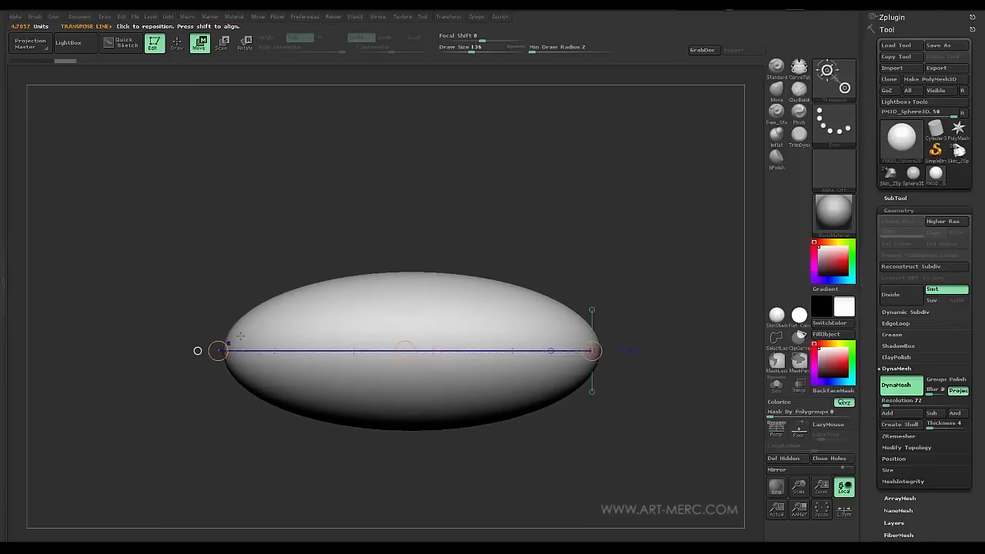
left_click_drag(405, 351, 405, 331)
key("r")
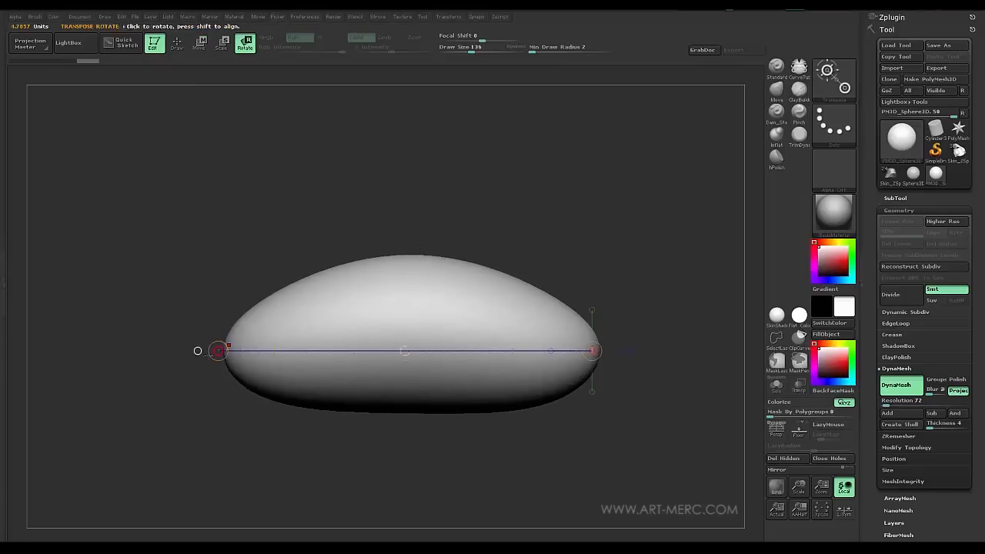
left_click_drag(218, 351, 236, 243)
left_click_drag(277, 359, 271, 418)
left_click_drag(198, 333, 180, 346)
left_click_drag(245, 326, 288, 334)
left_click_drag(368, 284, 339, 307, "alt")
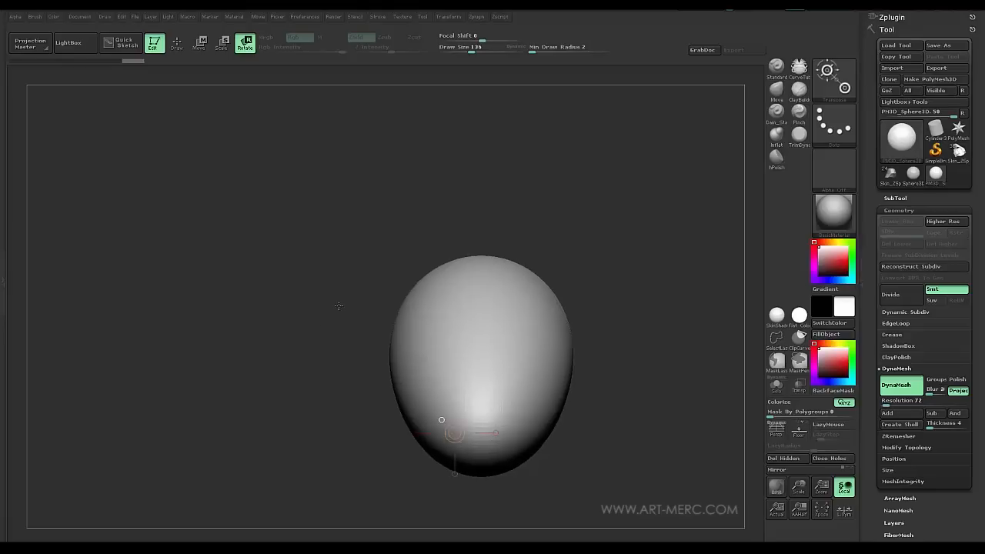
mouse_move(303, 348)
left_mouse_down()
mouse_move(307, 412)
mouse_move(301, 356)
left_mouse_up()
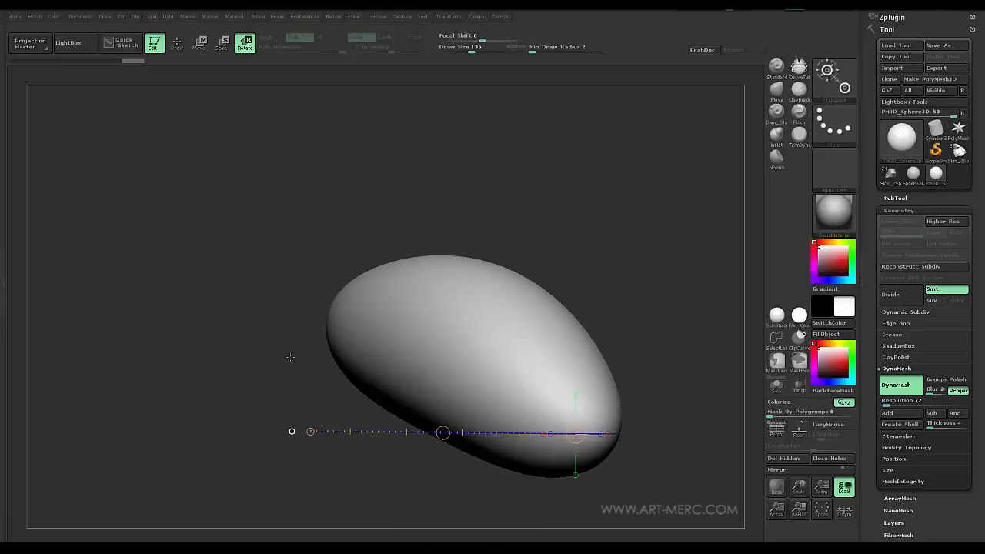
Step: Carve a rough recess along the underside of the tilted form using the ClayBuildup brush at draw size 105
left_click(801, 90)
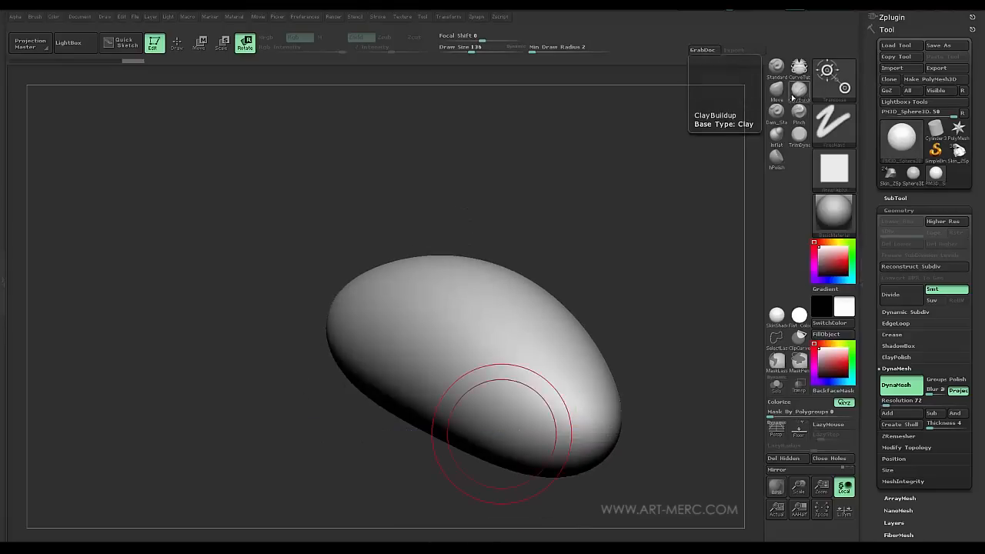
mouse_move(312, 416)
left_mouse_down()
mouse_move(300, 357)
mouse_move(283, 425)
mouse_move(294, 442)
mouse_move(297, 418)
mouse_move(304, 430)
mouse_move(308, 411)
mouse_move(490, 416)
left_mouse_up()
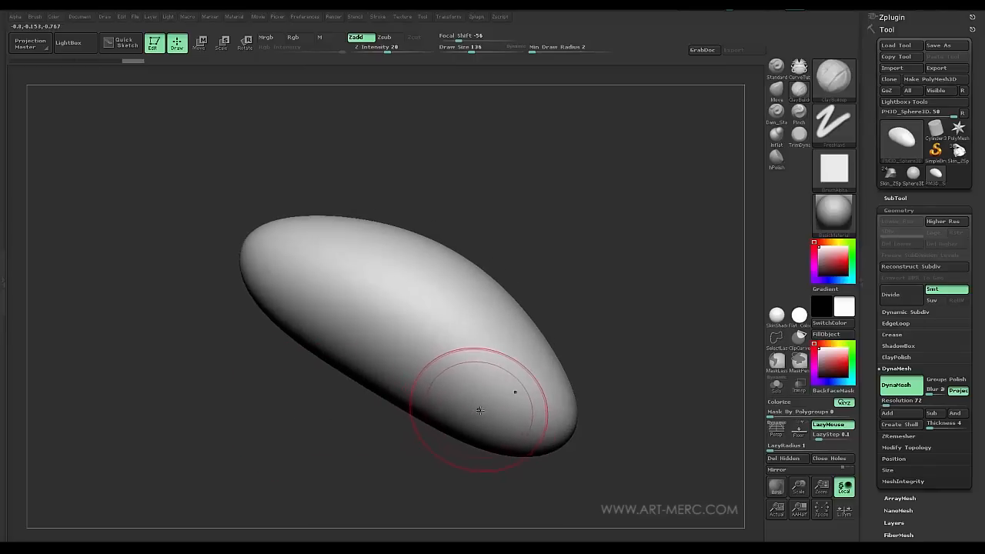
key("s")
left_click_drag(479, 408, 475, 408)
left_click_drag(438, 455, 395, 477, "alt")
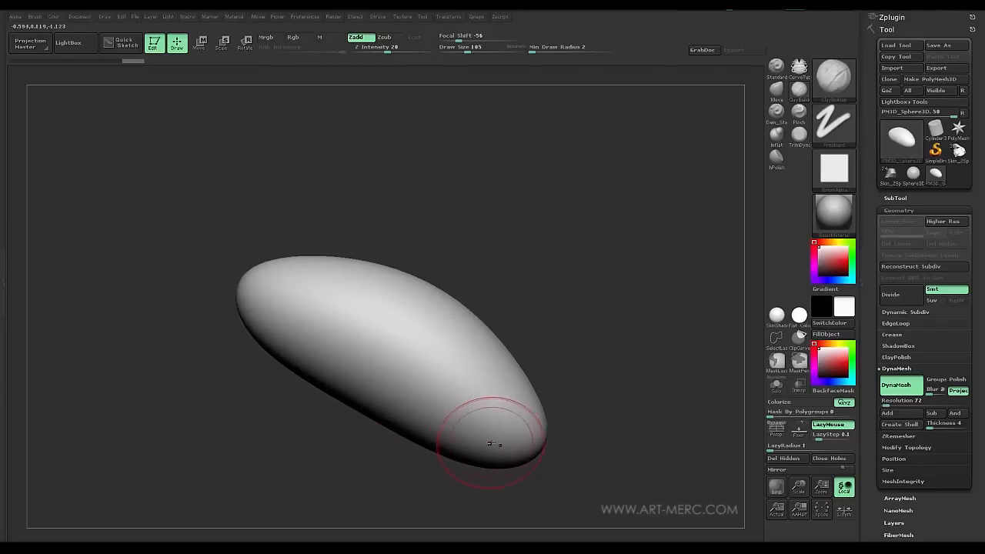
left_click_drag(499, 442, 376, 391)
left_click_drag(436, 413, 338, 372)
mouse_move(271, 377)
left_mouse_down()
mouse_move(334, 355)
mouse_move(313, 365)
mouse_move(324, 372)
left_mouse_up()
left_click_drag(278, 413, 286, 362, "shift")
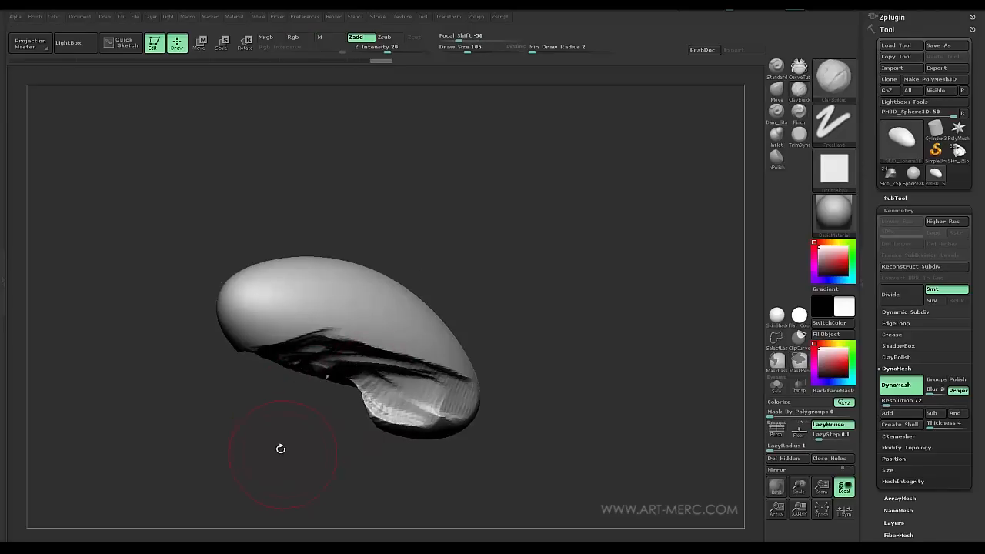
Step: Smooth the rough clay marks in the carved underside recess and on the front lobe below it
left_click_drag(279, 451, 344, 385, "shift")
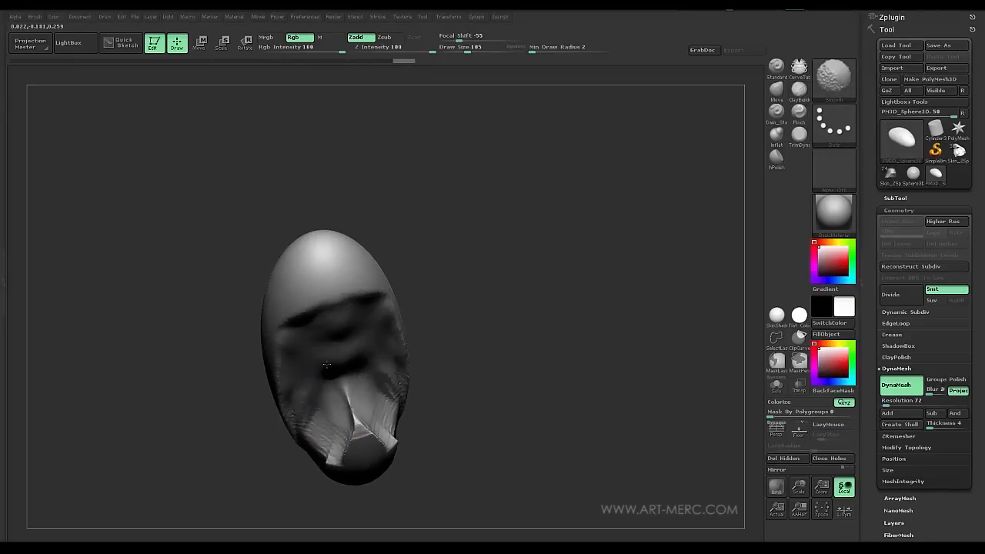
mouse_move(449, 411)
left_mouse_down()
mouse_move(517, 398)
mouse_move(503, 440)
mouse_move(469, 407)
mouse_move(322, 403)
left_mouse_up()
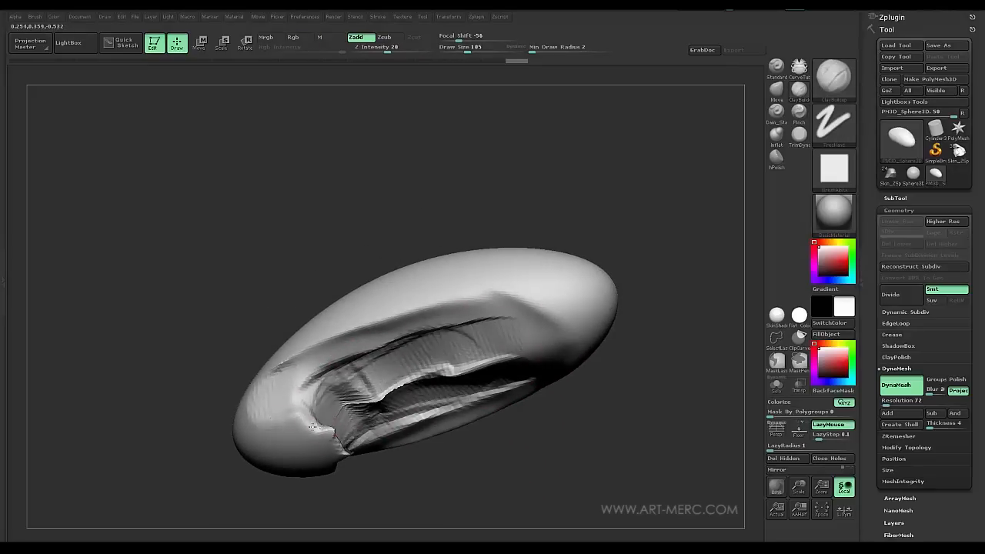
mouse_move(427, 474)
left_mouse_down()
mouse_move(407, 451)
mouse_move(338, 413)
left_mouse_up()
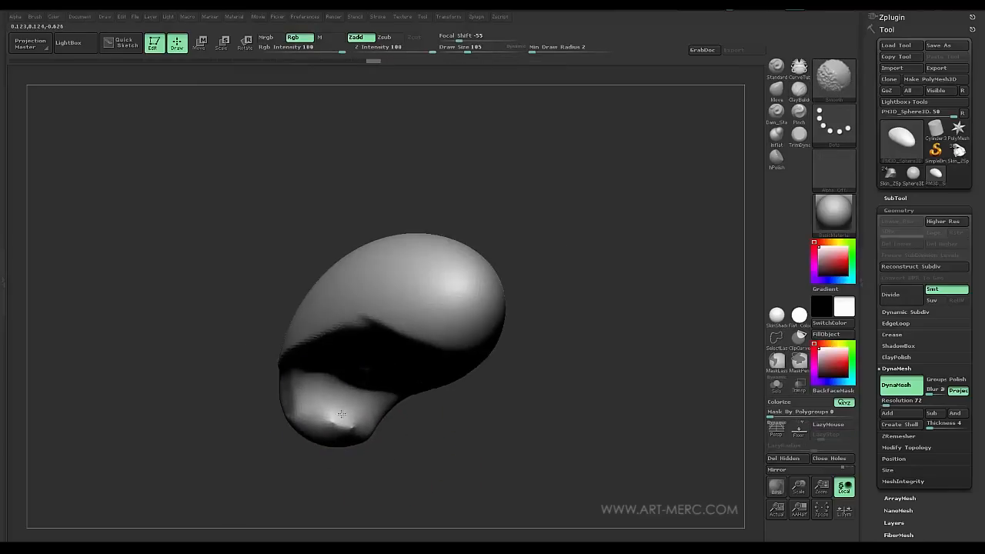
Step: Build up raised ridges along both sides of the form with the ClayBuildup brush
mouse_move(426, 440)
left_mouse_down()
mouse_move(472, 447)
mouse_move(490, 433)
mouse_move(477, 443)
mouse_move(498, 447)
mouse_move(453, 446)
left_mouse_up()
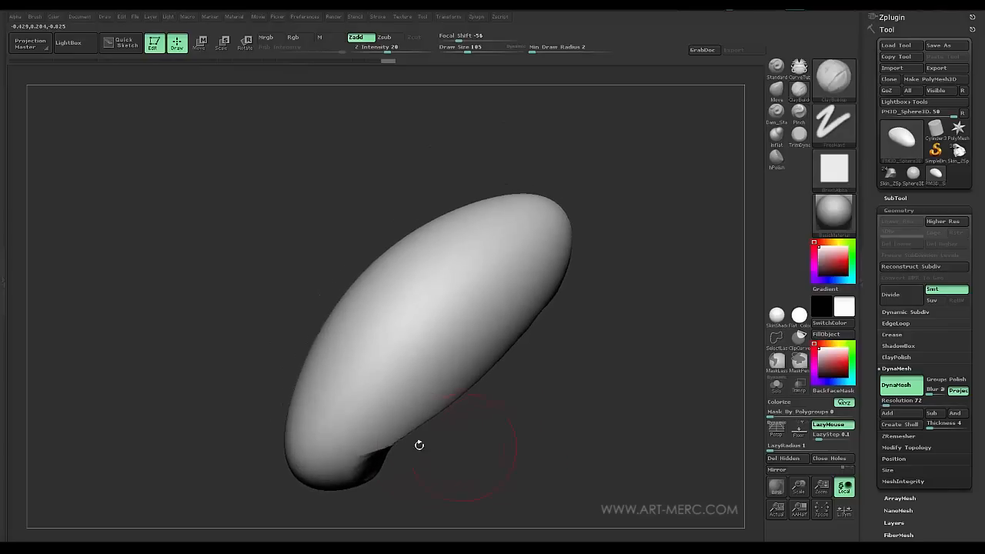
left_click_drag(325, 451, 464, 372)
left_click_drag(492, 302, 426, 368)
left_click_drag(501, 282, 387, 401)
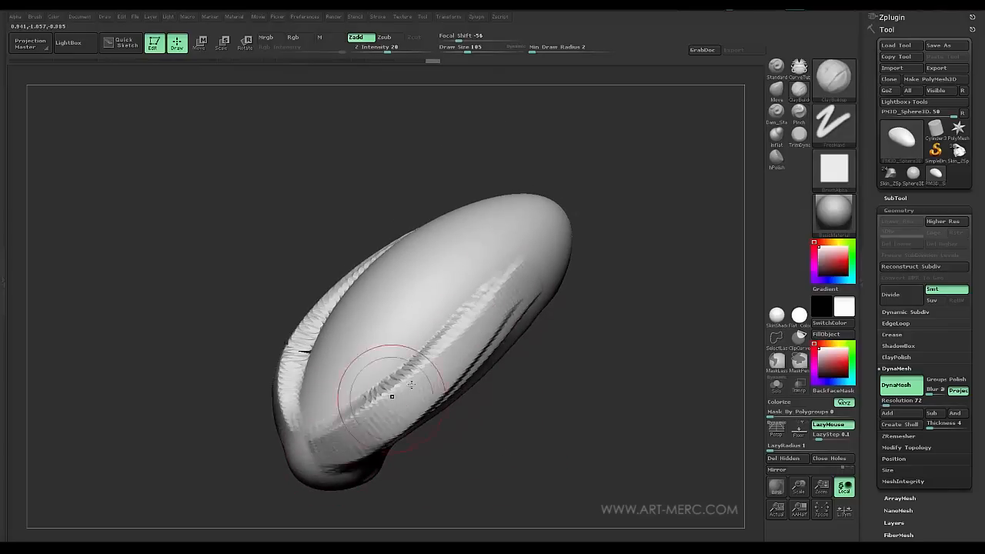
left_click_drag(236, 387, 233, 408)
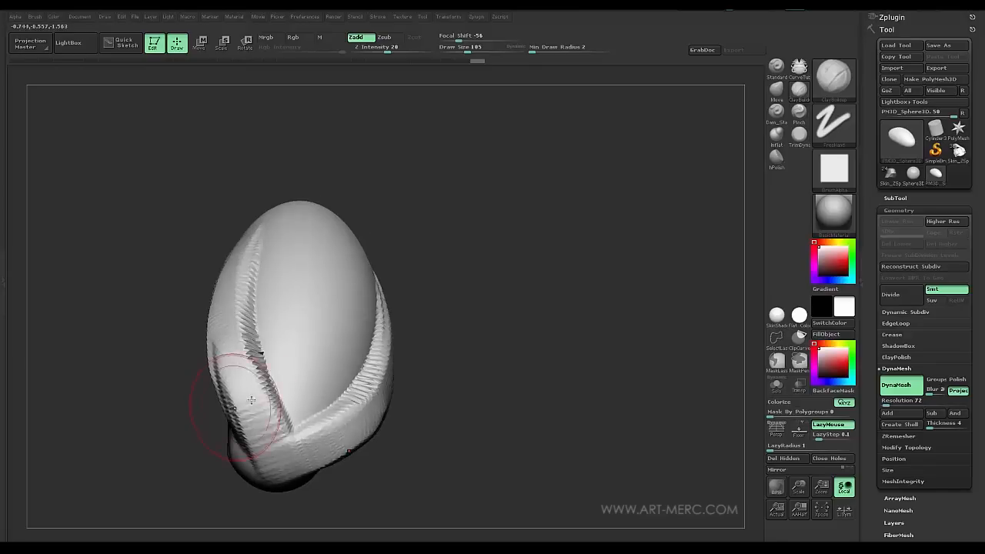
Step: Build up a broad central ridge along the top of the form down to its lower front end with ClayBuildup
mouse_move(312, 408)
left_mouse_down()
mouse_move(332, 281)
mouse_move(274, 450)
left_mouse_up()
left_click_drag(335, 296, 301, 447)
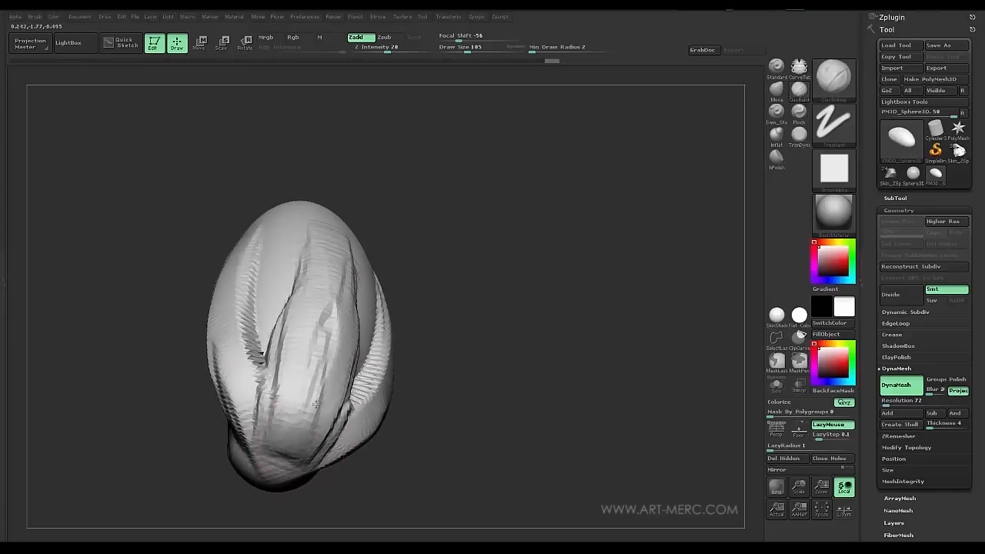
left_click_drag(415, 431, 331, 431)
left_click_drag(349, 323, 262, 424)
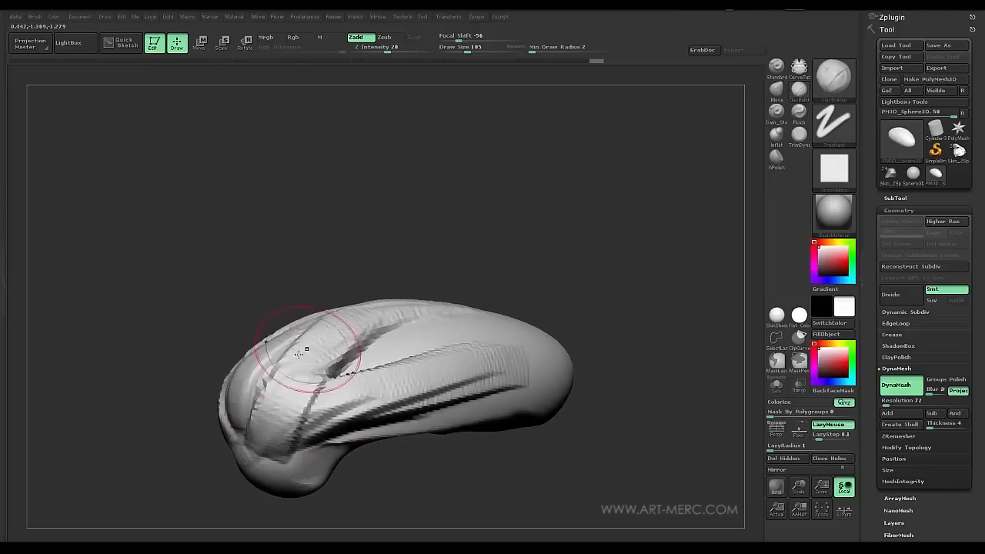
left_click_drag(308, 352, 254, 439)
left_click_drag(269, 342, 230, 435)
left_click_drag(115, 386, 172, 388)
left_click_drag(116, 366, 154, 372)
mouse_move(294, 315)
left_mouse_down()
mouse_move(275, 352)
mouse_move(275, 260)
mouse_move(275, 341)
mouse_move(348, 394)
mouse_move(359, 334)
left_mouse_up()
Step: Remesh the form with DynaMesh and smooth the clay strokes on the central and side ridges
mouse_move(182, 180)
left_mouse_down("ctrl")
mouse_move(201, 286)
mouse_move(223, 286)
mouse_move(231, 354)
mouse_move(259, 189)
left_mouse_up("ctrl")
mouse_move(264, 226)
left_mouse_down("shift")
mouse_move(242, 339)
mouse_move(248, 314)
left_mouse_up("shift")
left_click_drag(185, 359, 246, 368)
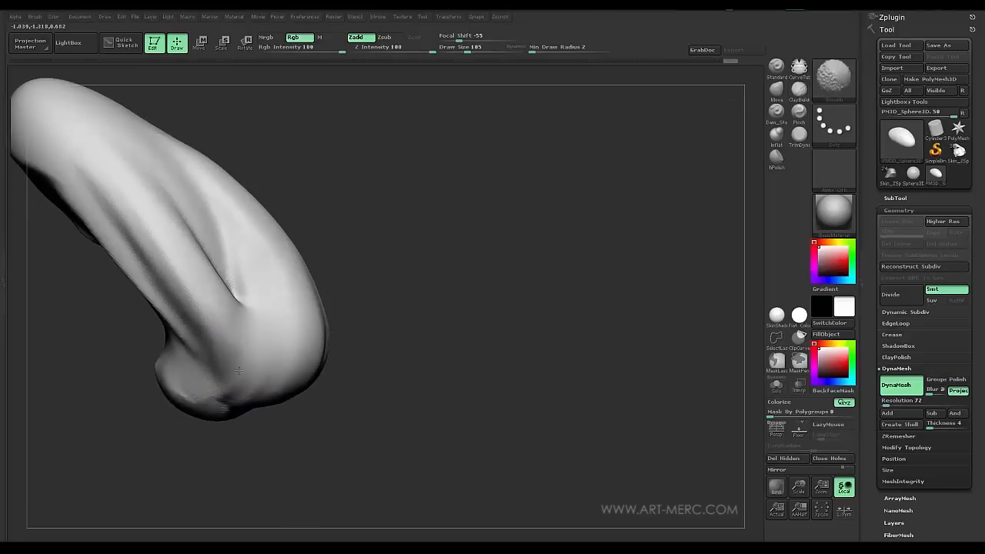
mouse_move(308, 418)
left_mouse_down()
mouse_move(370, 434)
mouse_move(331, 374)
mouse_move(335, 308)
mouse_move(339, 362)
left_mouse_up()
mouse_move(192, 324)
left_mouse_down()
mouse_move(197, 231)
mouse_move(199, 300)
left_mouse_up()
left_click_drag(328, 403, 347, 400, "shift")
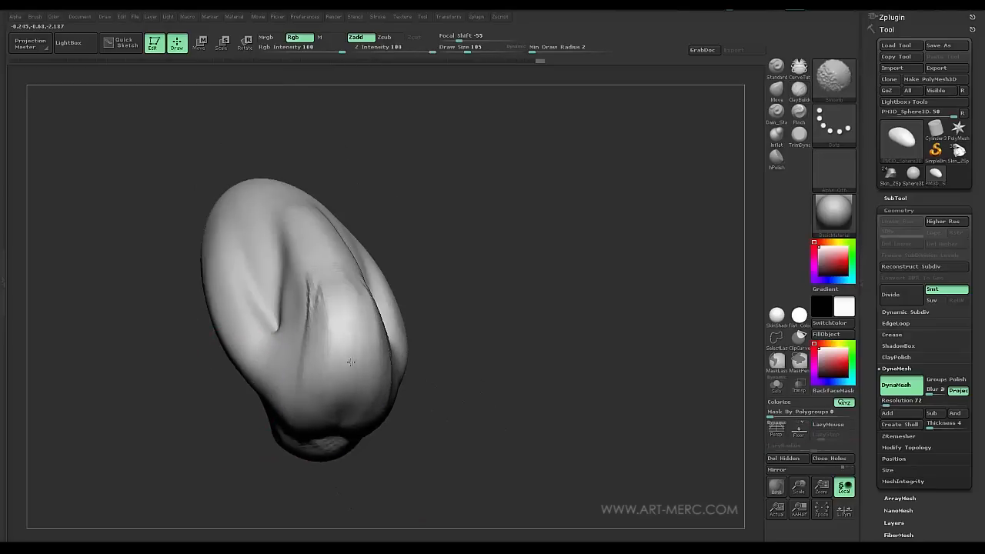
left_click_drag(422, 369, 370, 338)
mouse_move(308, 330)
left_mouse_down()
mouse_move(339, 324)
mouse_move(340, 281)
mouse_move(361, 308)
mouse_move(346, 298)
left_mouse_up()
Step: Refine the transitions and hollows between the central ridge and the side ridges with ClayBuildup and smoothing strokes
mouse_move(436, 359)
left_mouse_down()
mouse_move(429, 374)
mouse_move(138, 269)
mouse_move(156, 295)
mouse_move(146, 306)
mouse_move(178, 314)
mouse_move(186, 378)
mouse_move(257, 363)
left_mouse_up()
left_click_drag(413, 423, 459, 284)
left_click_drag(431, 370, 468, 230)
mouse_move(448, 308)
left_mouse_down()
mouse_move(471, 248)
mouse_move(504, 230)
mouse_move(462, 252)
mouse_move(407, 429)
mouse_move(444, 301)
mouse_move(489, 214)
mouse_move(464, 266)
left_mouse_up()
mouse_move(323, 384)
left_mouse_down()
mouse_move(253, 281)
mouse_move(263, 436)
mouse_move(382, 377)
mouse_move(431, 366)
mouse_move(326, 253)
mouse_move(265, 231)
mouse_move(240, 245)
mouse_move(331, 271)
mouse_move(384, 309)
mouse_move(277, 304)
mouse_move(254, 331)
left_mouse_up()
mouse_move(177, 339)
left_mouse_down()
mouse_move(76, 321)
mouse_move(220, 253)
mouse_move(198, 310)
mouse_move(201, 392)
mouse_move(213, 275)
mouse_move(216, 312)
mouse_move(207, 312)
mouse_move(322, 324)
left_mouse_up()
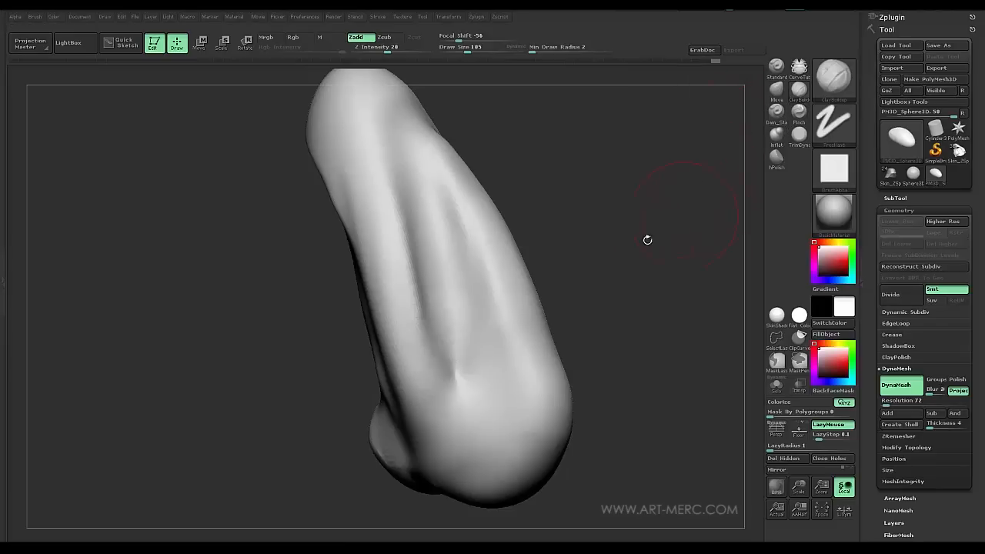
Step: Cut a first groove beside the central ridge using the Dam_Standard brush at Z intensity 17 and draw size 53
left_click(776, 114)
left_click_drag(397, 47, 385, 47)
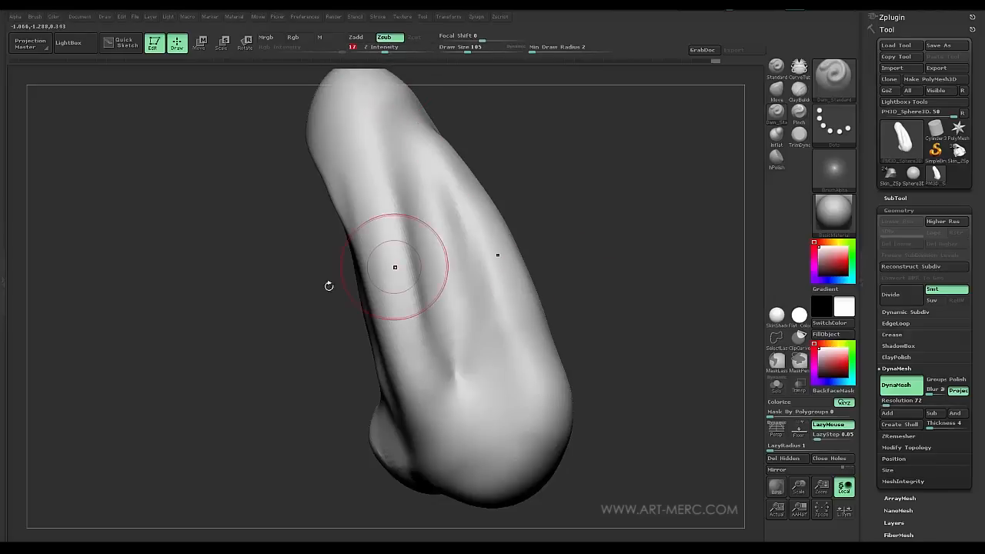
mouse_move(258, 335)
left_mouse_down()
mouse_move(220, 359)
mouse_move(214, 381)
mouse_move(223, 377)
left_mouse_up()
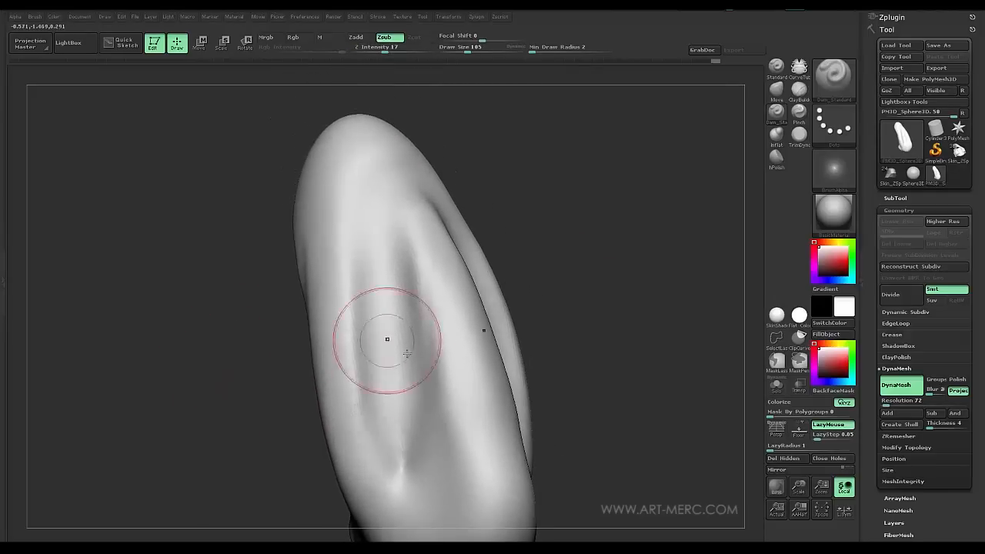
key("s")
mouse_move(400, 448)
left_mouse_down()
mouse_move(384, 446)
mouse_move(403, 300)
left_mouse_up()
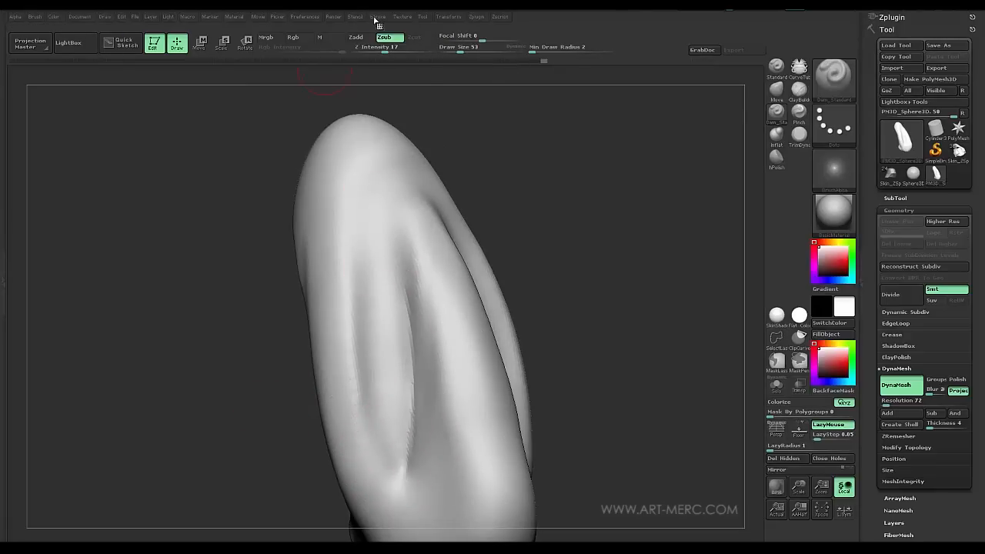
Step: Set LazyRadius to 17 and carve a long clean crease along the side of the central ridge toward the front end
left_click(376, 18)
left_click(404, 138)
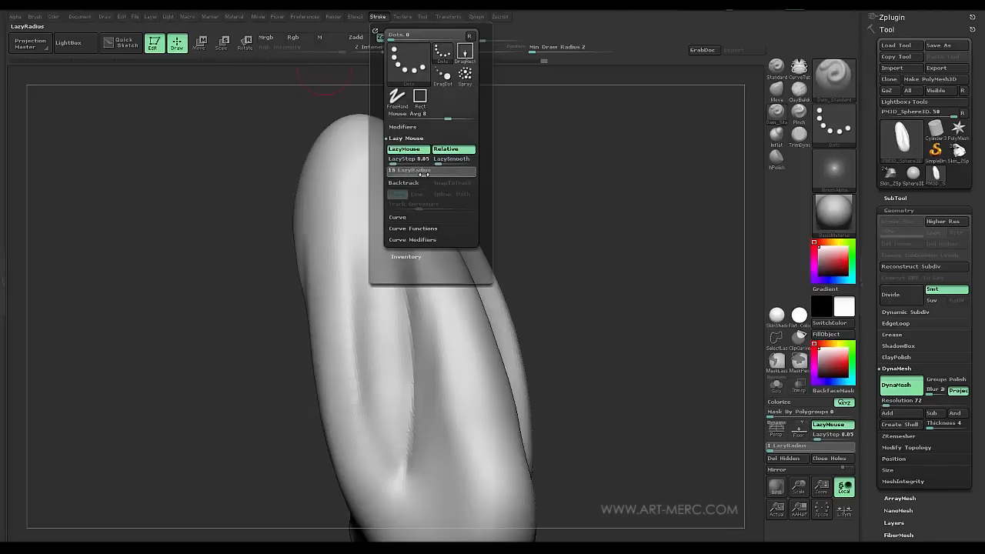
left_click_drag(423, 174, 425, 174)
mouse_move(222, 365)
left_mouse_down()
mouse_move(222, 343)
mouse_move(231, 368)
left_mouse_up()
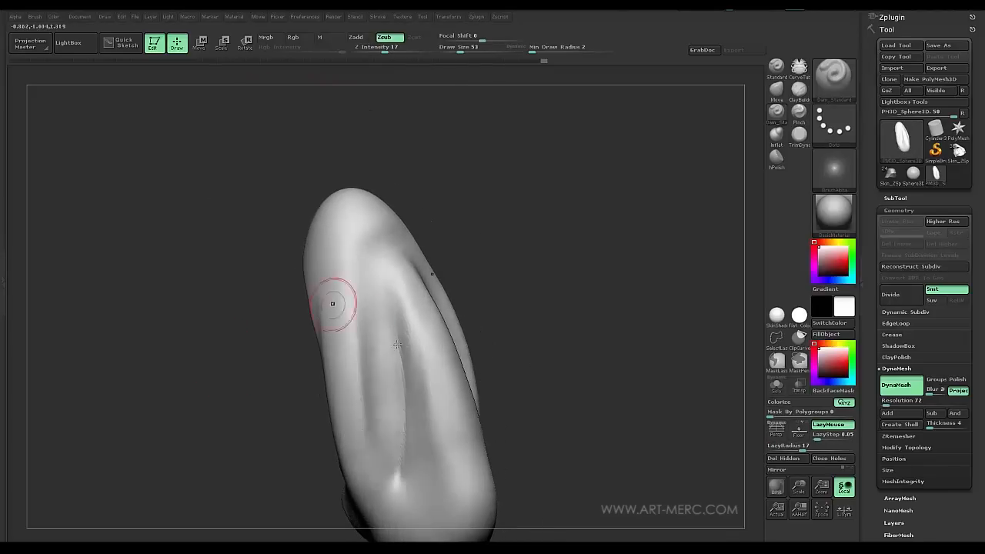
left_click_drag(402, 463, 404, 455)
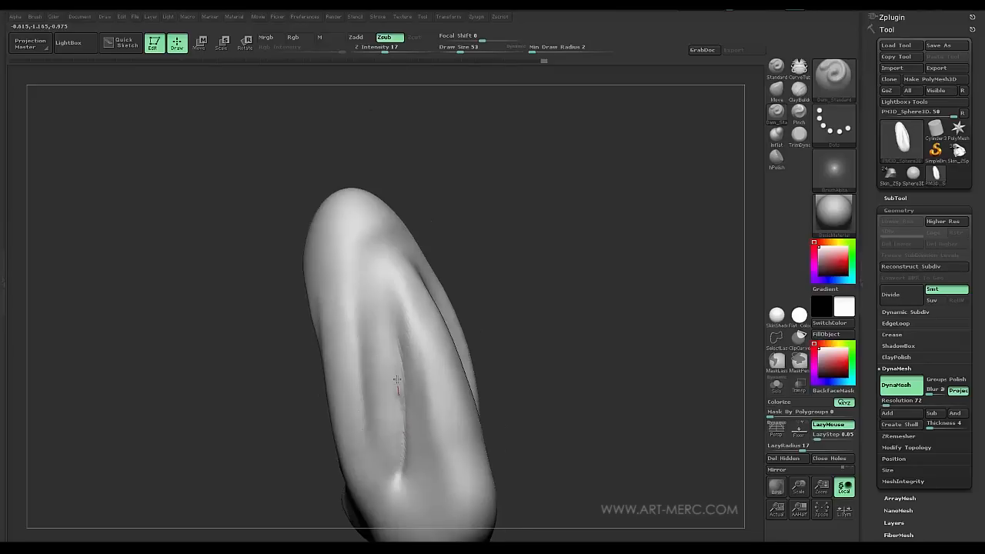
mouse_move(235, 199)
left_mouse_down()
mouse_move(236, 255)
mouse_move(226, 226)
mouse_move(218, 272)
mouse_move(296, 286)
left_mouse_up()
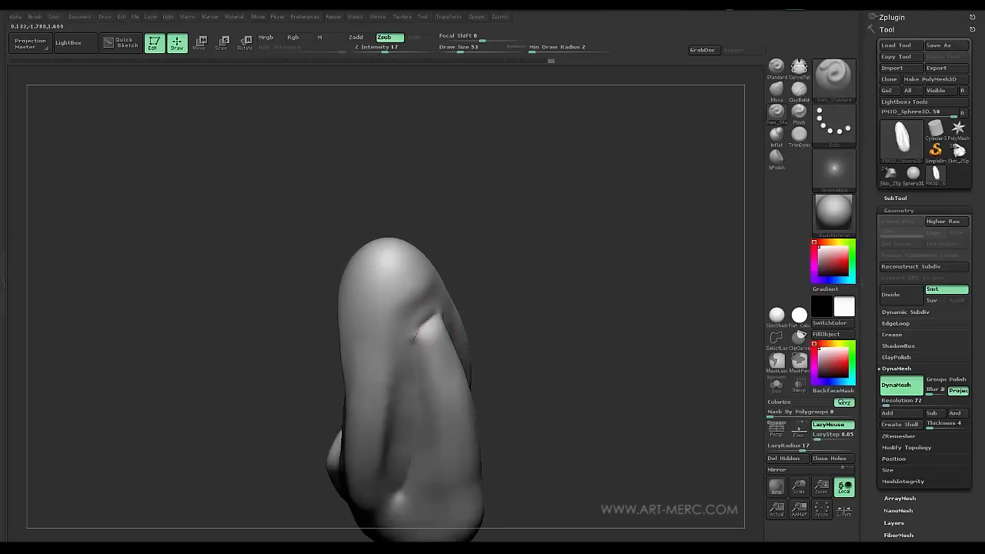
mouse_move(274, 331)
left_mouse_down()
mouse_move(288, 255)
mouse_move(275, 277)
mouse_move(277, 224)
mouse_move(429, 223)
left_mouse_up()
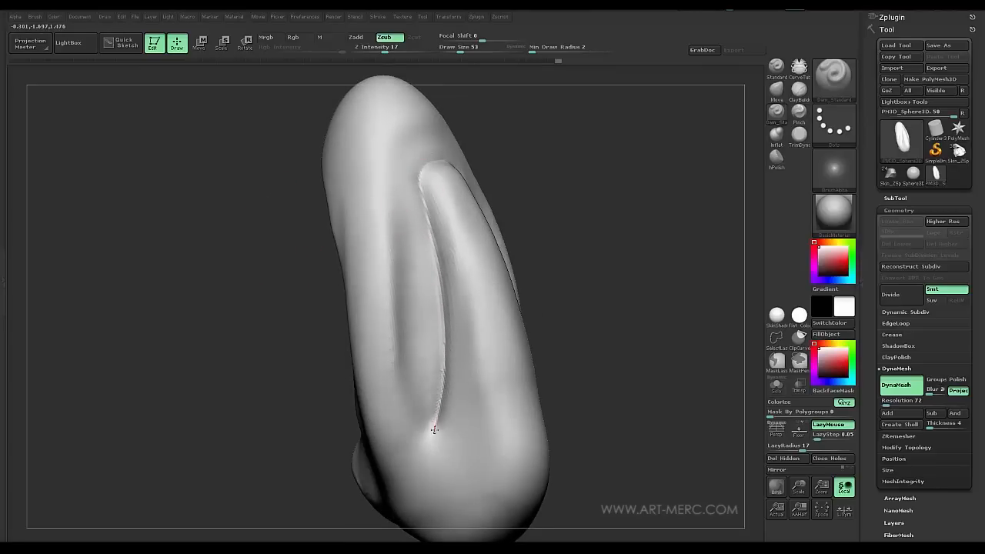
mouse_move(268, 271)
left_mouse_down()
mouse_move(280, 238)
mouse_move(437, 322)
left_mouse_up()
left_click_drag(425, 237, 426, 238)
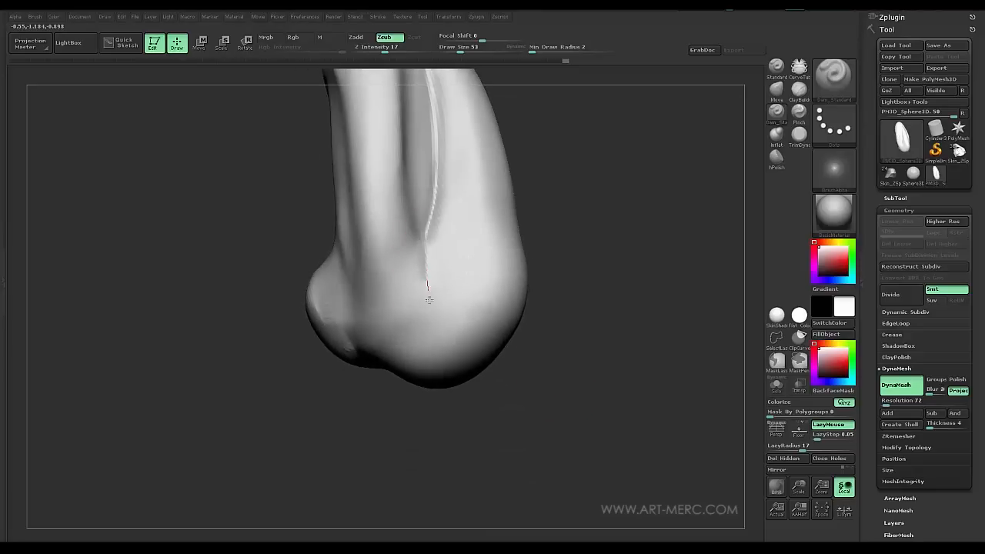
Step: Continue the crease down the front end and across above the lower lobe with Dam_Standard
left_click_drag(523, 416, 455, 286)
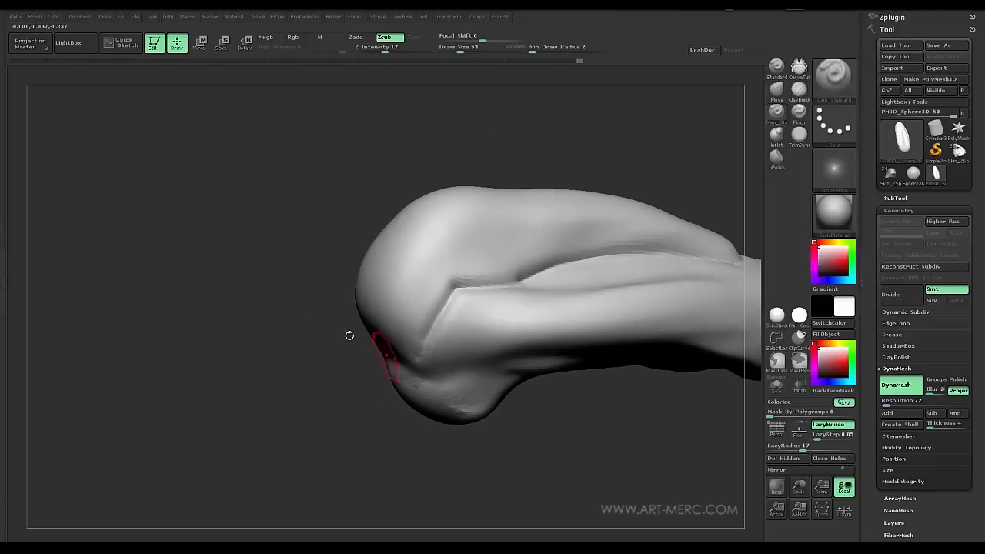
left_click_drag(371, 348, 397, 317)
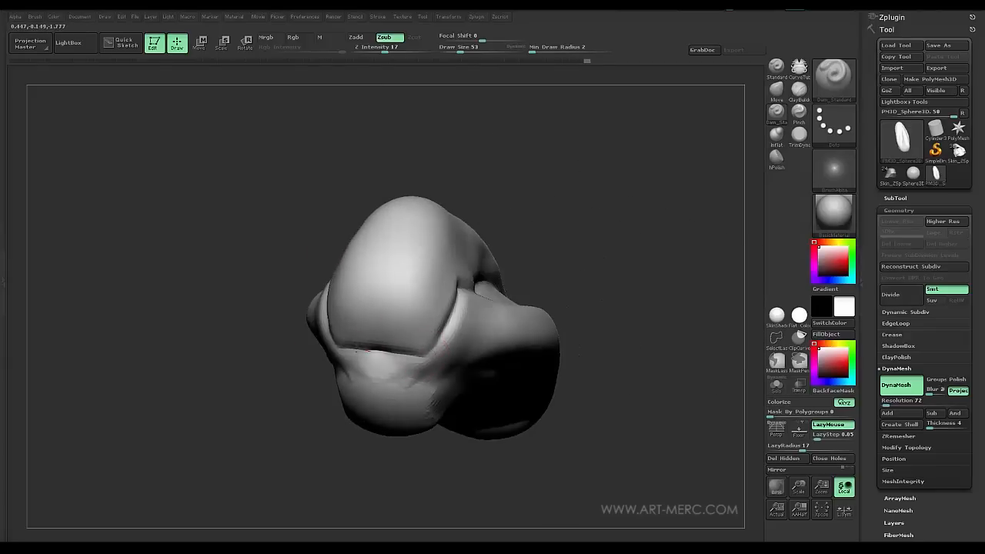
mouse_move(255, 264)
left_mouse_down()
mouse_move(243, 300)
mouse_move(279, 311)
mouse_move(290, 297)
mouse_move(279, 336)
mouse_move(284, 424)
mouse_move(314, 308)
mouse_move(382, 284)
left_mouse_up()
Step: Engrave an outline around the top surface of the central ridge with the Dam_Standard brush
left_click_drag(590, 489, 600, 458)
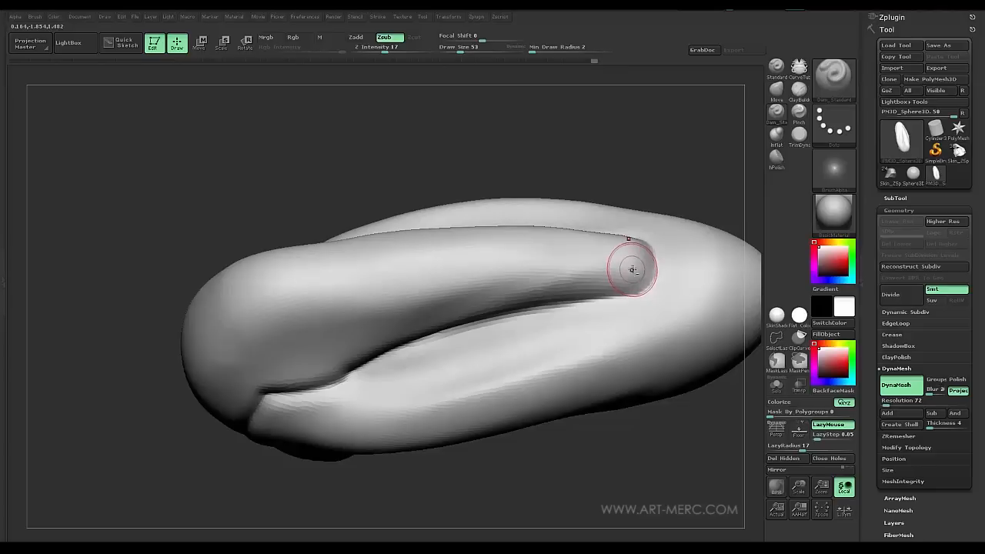
left_click_drag(586, 272, 490, 288)
left_click_drag(413, 303, 301, 330)
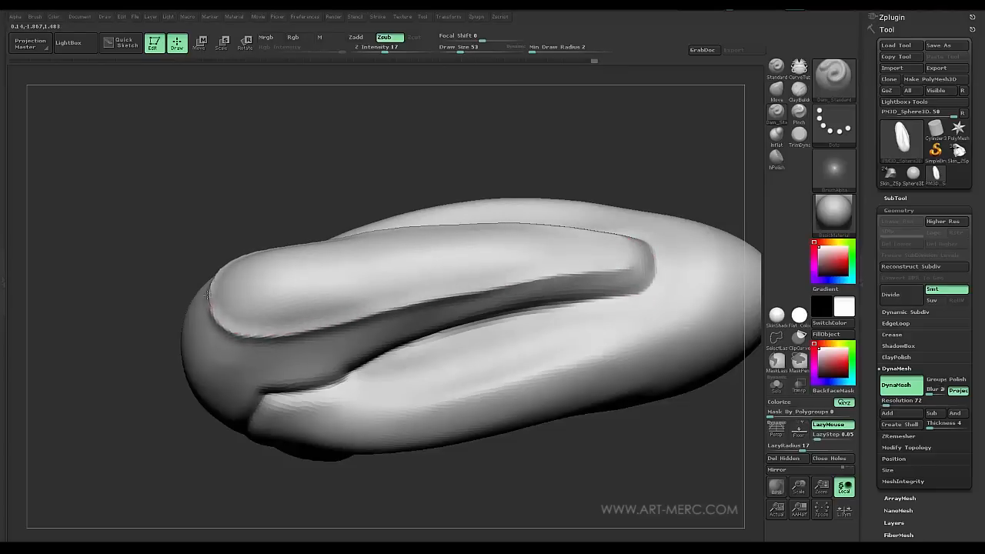
mouse_move(148, 280)
left_mouse_down()
mouse_move(143, 220)
mouse_move(185, 236)
mouse_move(172, 247)
mouse_move(172, 226)
mouse_move(321, 264)
mouse_move(248, 226)
mouse_move(264, 346)
mouse_move(266, 331)
mouse_move(261, 369)
mouse_move(268, 321)
mouse_move(265, 331)
mouse_move(293, 351)
left_mouse_up()
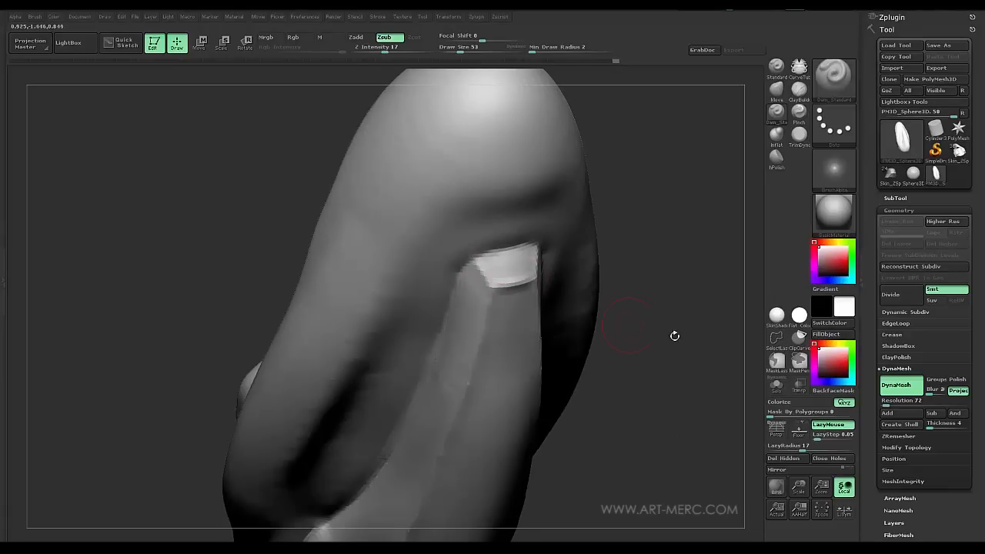
Step: Flatten the upper part of the central ridge into crisp planes using the hPolish brush at draw size 105
left_click(776, 159)
mouse_move(651, 438)
left_mouse_down()
mouse_move(623, 411)
mouse_move(661, 350)
left_mouse_up()
left_click_drag(372, 272, 309, 328, "shift")
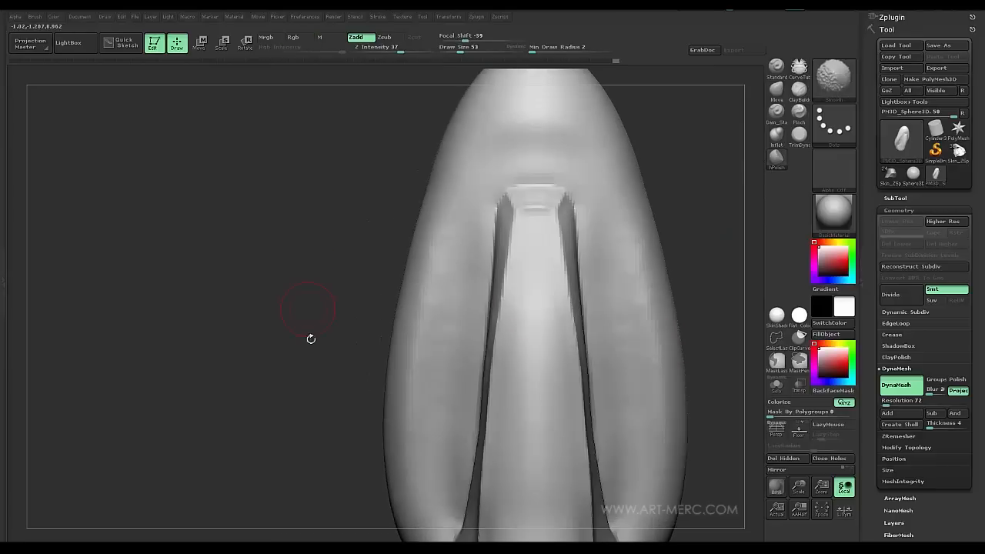
left_click_drag(522, 353, 525, 351)
left_click_drag(351, 277, 408, 298, "alt")
mouse_move(544, 337)
left_mouse_down()
mouse_move(532, 403)
mouse_move(530, 384)
left_mouse_up()
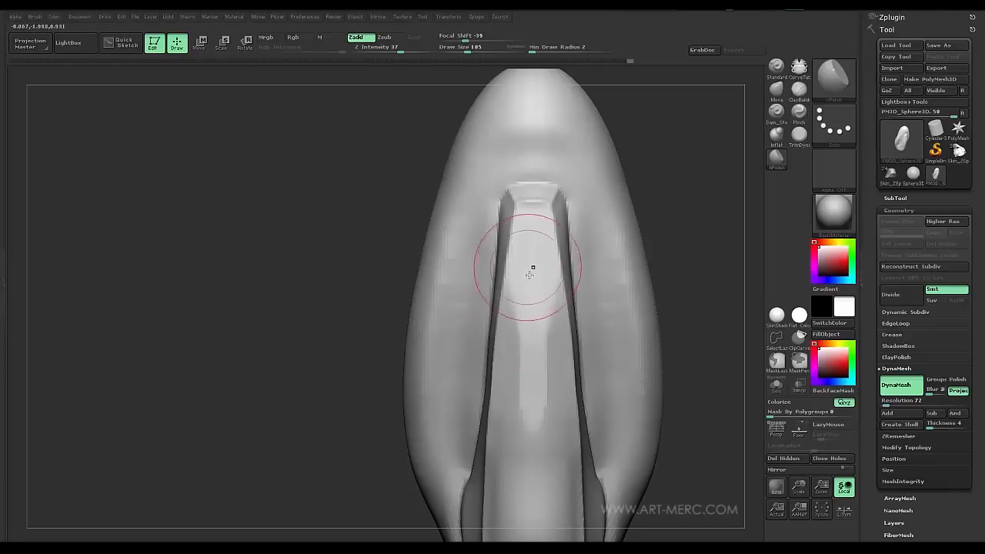
mouse_move(333, 212)
left_mouse_down()
mouse_move(501, 323)
mouse_move(543, 251)
mouse_move(538, 208)
mouse_move(534, 247)
left_mouse_up()
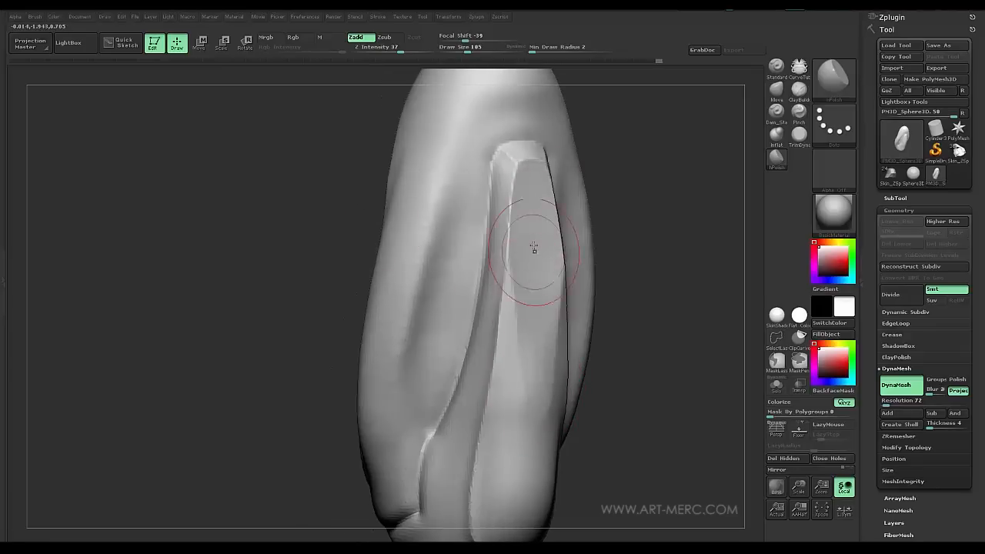
Step: Smooth and polish the lower stretch and side facets of the central ridge toward its front end
key("shift")
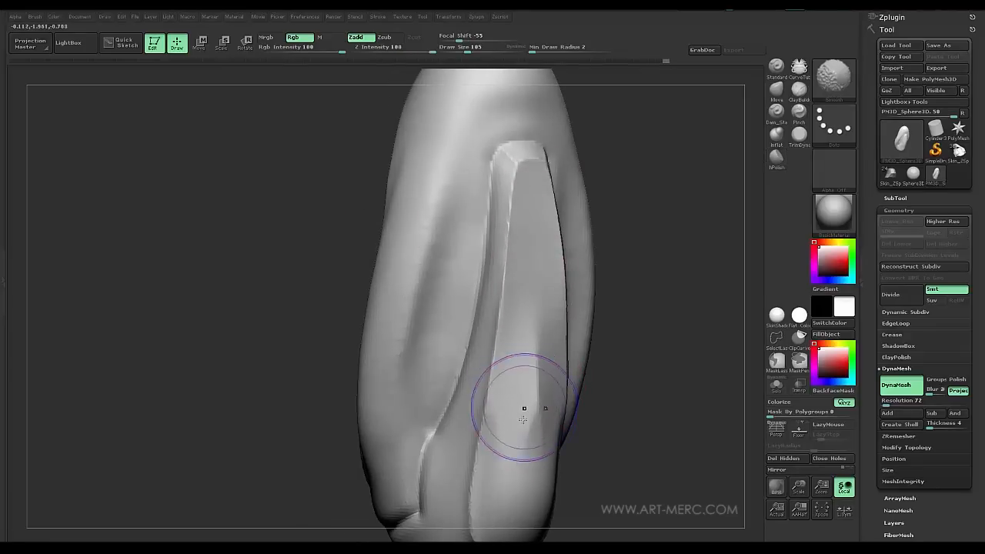
mouse_move(641, 389)
left_mouse_down()
mouse_move(653, 301)
mouse_move(643, 349)
left_mouse_up()
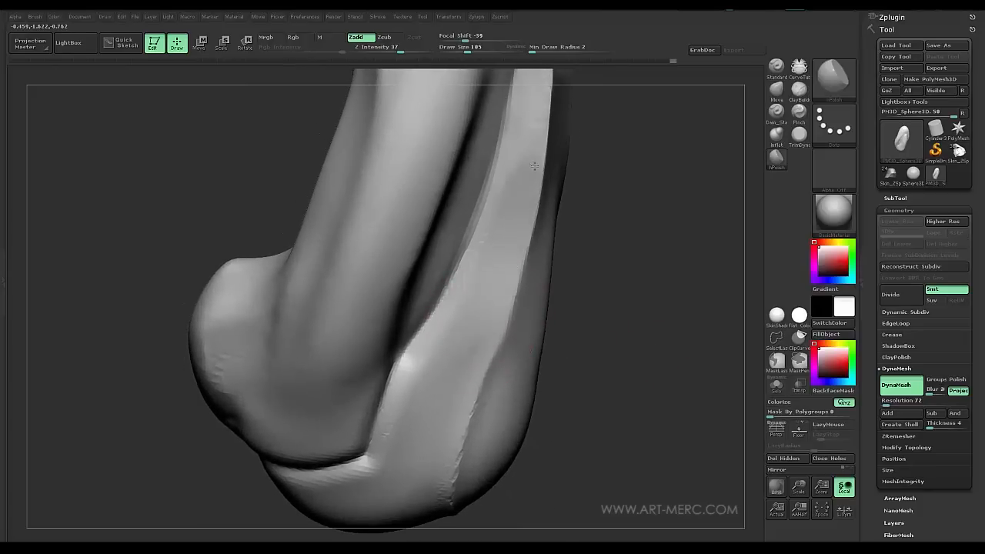
mouse_move(589, 170)
left_mouse_down()
mouse_move(531, 204)
mouse_move(527, 162)
mouse_move(531, 199)
left_mouse_up()
left_click_drag(621, 352, 572, 229)
mouse_move(362, 237)
left_mouse_down("shift")
mouse_move(321, 242)
mouse_move(325, 179)
mouse_move(324, 265)
left_mouse_up("shift")
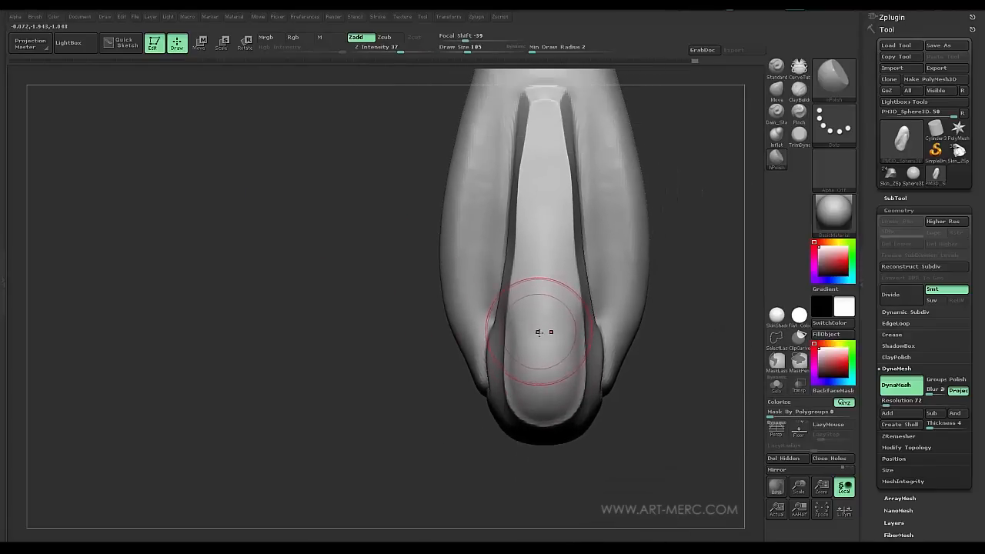
Step: Flatten the lower end of the central ridge's top surface and its adjoining side facet with the hPolish brush
left_click_drag(543, 334, 597, 333)
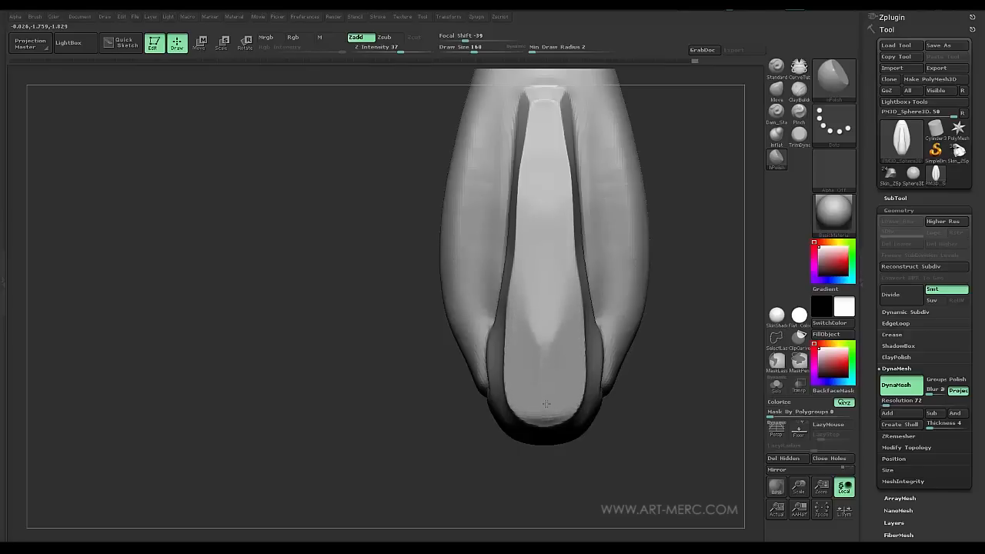
mouse_move(510, 318)
right_mouse_down()
mouse_move(521, 224)
mouse_move(624, 306)
mouse_move(611, 342)
mouse_move(626, 308)
mouse_move(535, 291)
right_mouse_up()
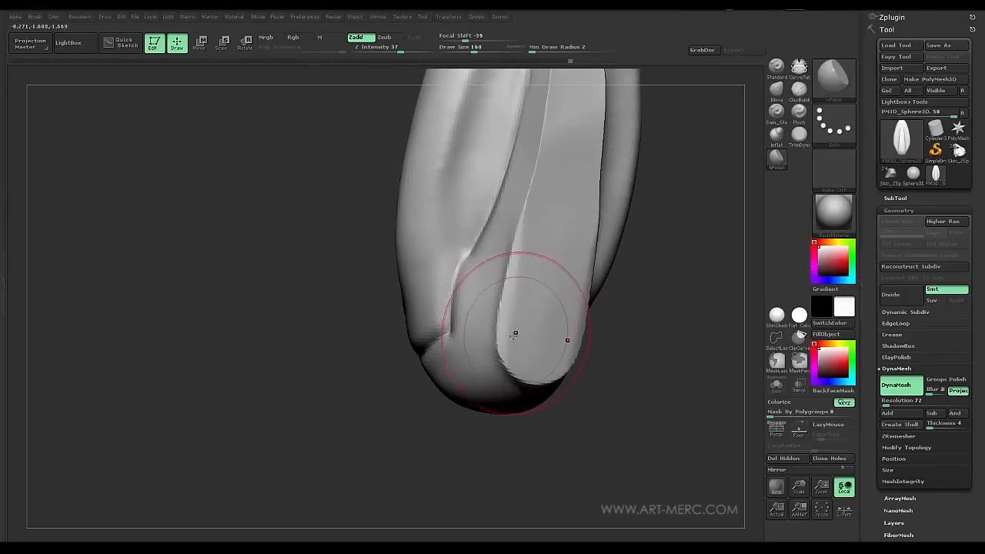
mouse_move(369, 205)
right_mouse_down()
mouse_move(297, 264)
mouse_move(318, 262)
mouse_move(296, 264)
mouse_move(598, 267)
mouse_move(603, 311)
mouse_move(323, 220)
mouse_move(359, 190)
mouse_move(308, 242)
mouse_move(318, 286)
mouse_move(336, 297)
mouse_move(616, 423)
mouse_move(529, 344)
right_mouse_up()
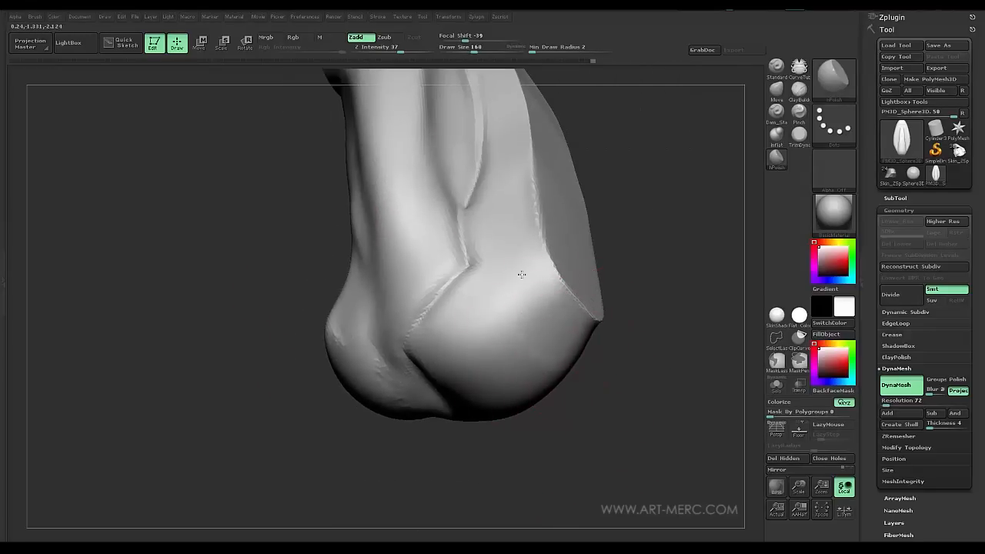
mouse_move(528, 238)
right_mouse_down()
mouse_move(605, 306)
mouse_move(515, 297)
right_mouse_up()
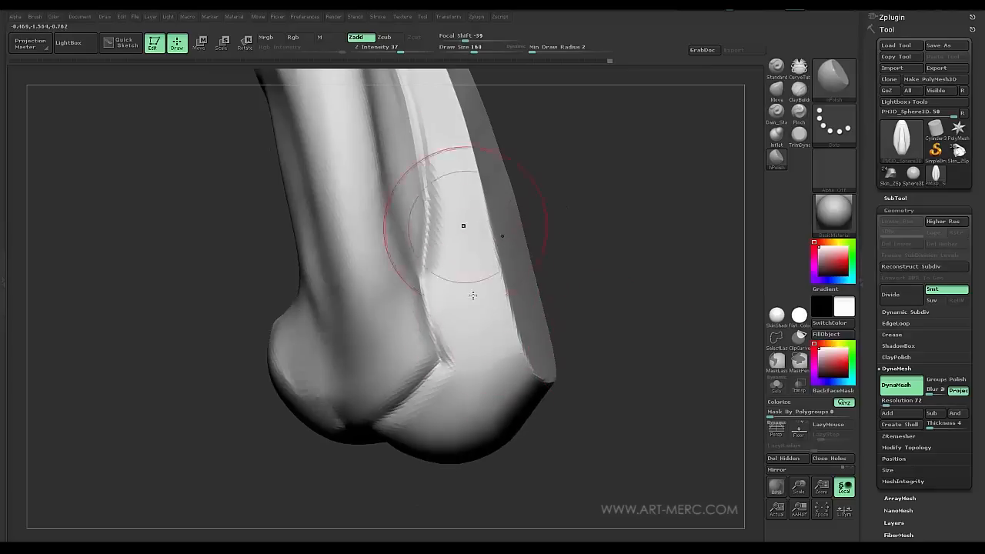
Step: Polish the rounded front end of the central ridge into stacked flat planes and lightly smooth the lower plane
mouse_move(619, 376)
right_mouse_down()
mouse_move(516, 275)
mouse_move(374, 208)
mouse_move(500, 256)
right_mouse_up()
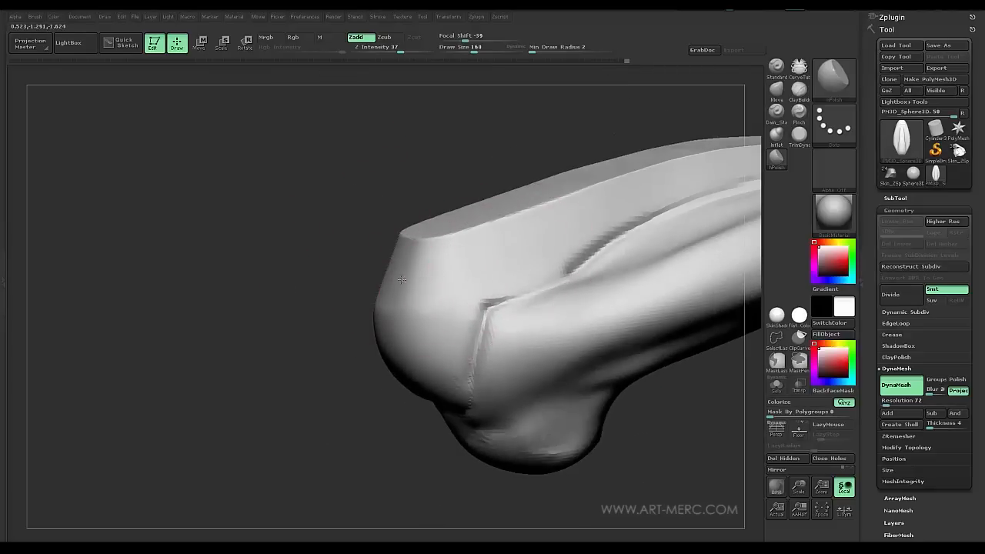
mouse_move(364, 270)
right_mouse_down()
mouse_move(348, 249)
mouse_move(424, 304)
right_mouse_up()
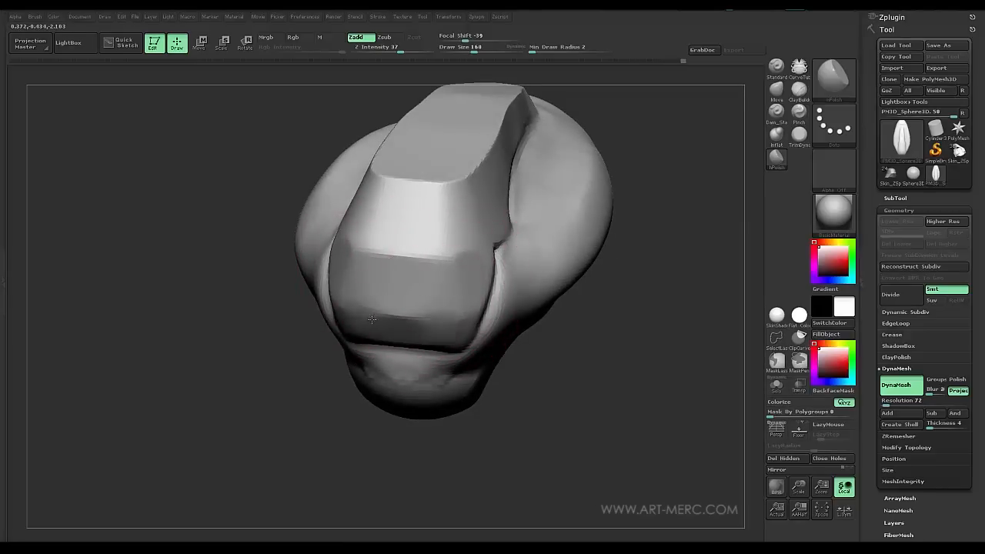
left_click_drag(373, 305, 399, 302, "shift")
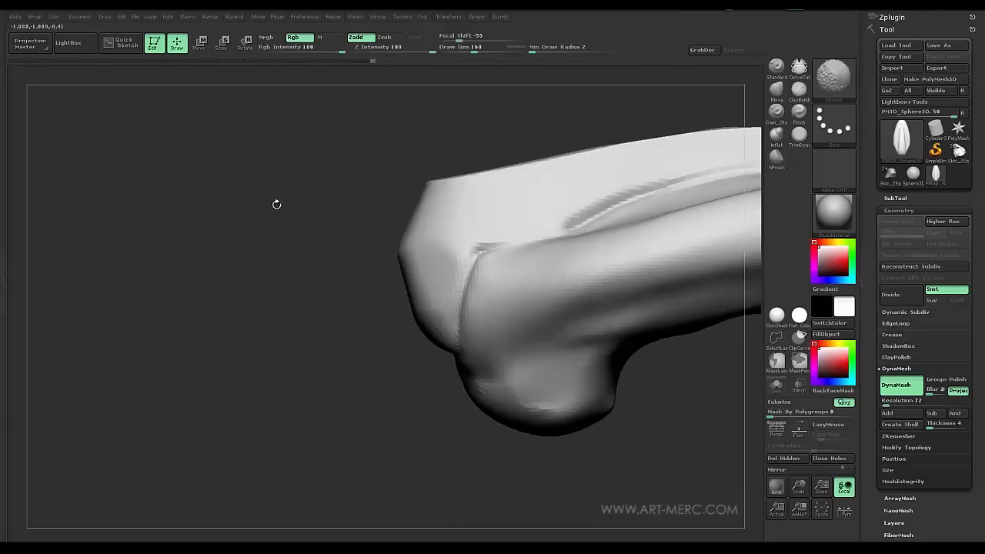
Step: Cut angled corner facets on both sides of the ridge's upper front plane with hPolish
mouse_move(275, 203)
left_mouse_down()
mouse_move(296, 204)
mouse_move(288, 266)
mouse_move(320, 283)
left_mouse_up()
mouse_move(284, 231)
left_mouse_down()
mouse_move(292, 249)
mouse_move(331, 266)
mouse_move(397, 271)
mouse_move(468, 301)
left_mouse_up()
mouse_move(323, 221)
left_mouse_down()
mouse_move(314, 287)
mouse_move(305, 226)
mouse_move(292, 245)
mouse_move(290, 218)
mouse_move(575, 179)
left_mouse_up()
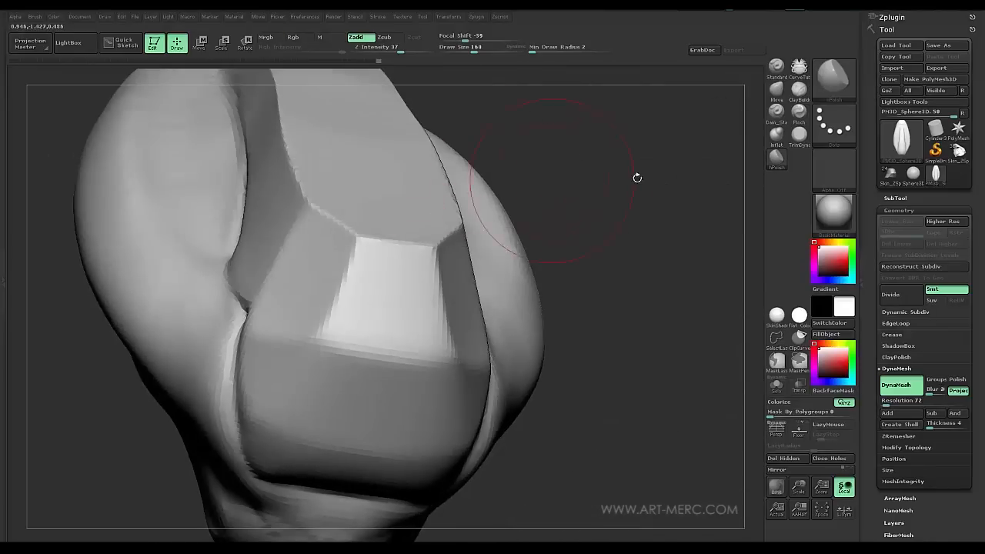
Step: Sharpen the front facet edges with Dam_Standard and flatten the adjoining corner facet with hPolish
left_click(776, 120)
mouse_move(609, 416)
left_mouse_down()
mouse_move(598, 401)
mouse_move(628, 443)
mouse_move(616, 436)
left_mouse_up()
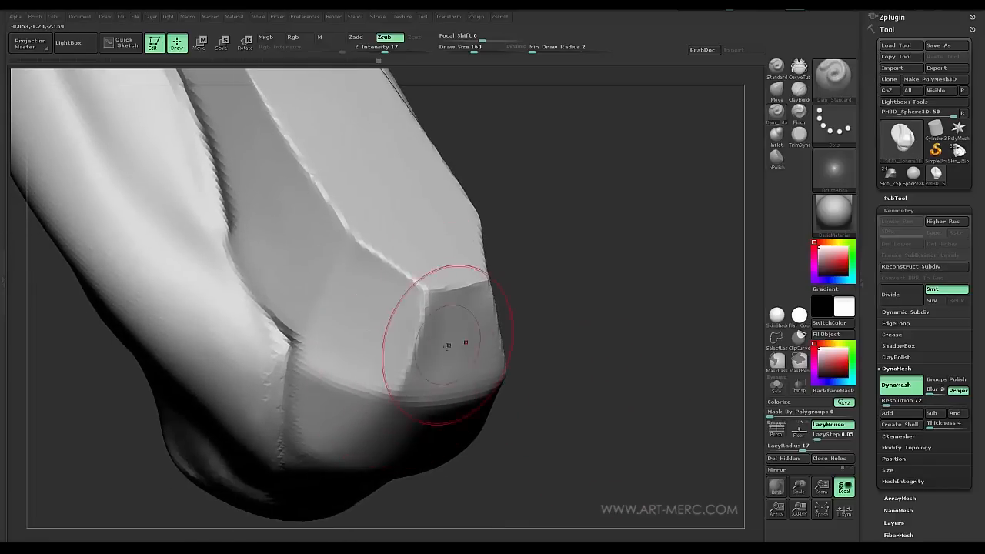
left_click(777, 159)
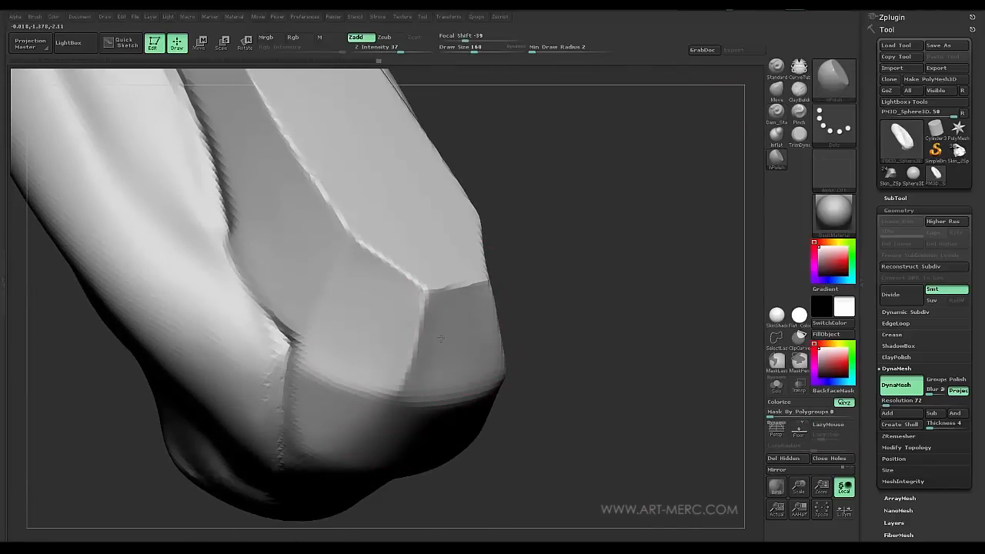
mouse_move(526, 331)
left_mouse_down()
mouse_move(563, 342)
mouse_move(368, 333)
left_mouse_up()
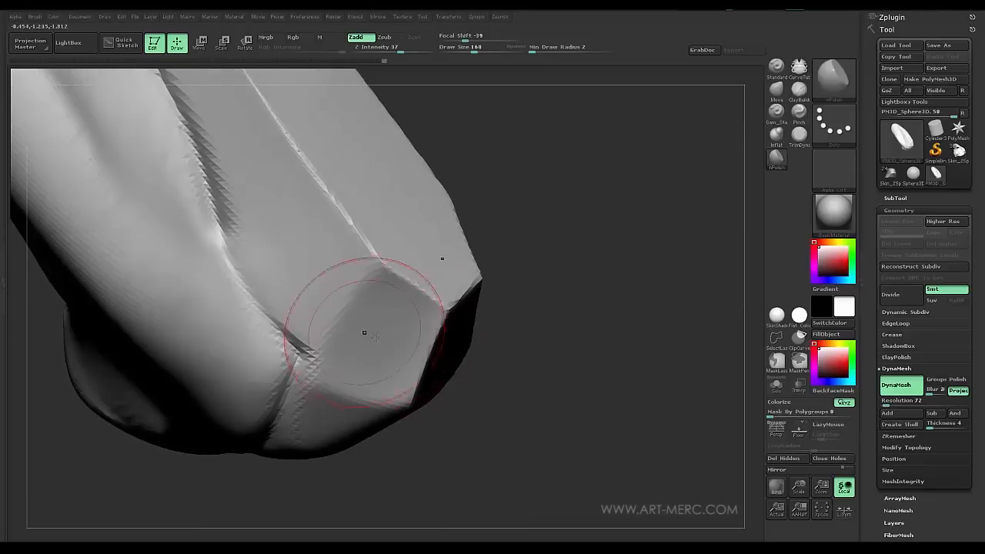
Step: Build up a raised rim along the outer edge of the underside recess with ClayBuildup at draw size 59
mouse_move(517, 299)
left_mouse_down()
mouse_move(521, 286)
mouse_move(543, 282)
mouse_move(565, 328)
mouse_move(455, 281)
mouse_move(192, 331)
mouse_move(224, 405)
mouse_move(177, 397)
mouse_move(194, 368)
mouse_move(195, 402)
mouse_move(254, 359)
left_mouse_up()
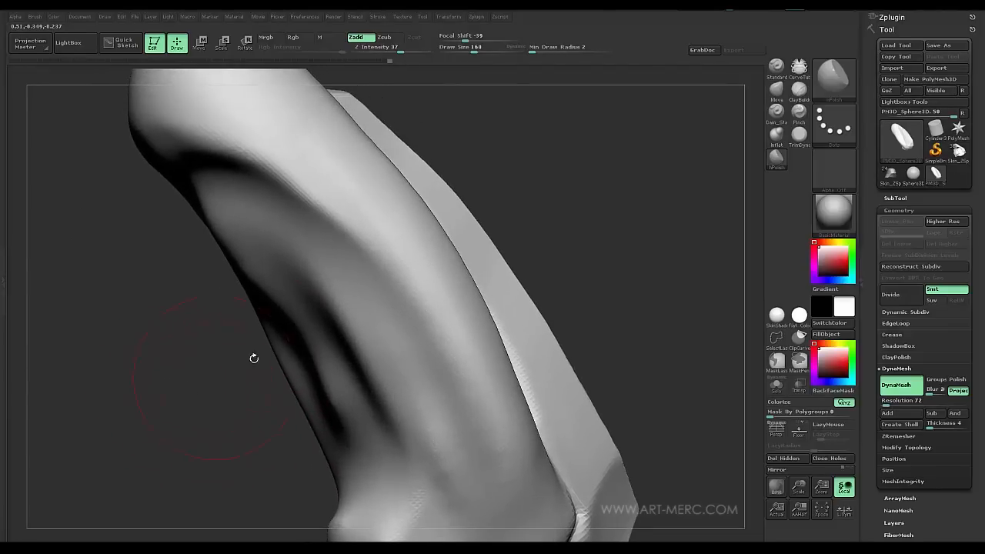
left_click(801, 90)
mouse_move(208, 331)
left_mouse_down()
mouse_move(209, 387)
mouse_move(231, 321)
mouse_move(335, 250)
left_mouse_up()
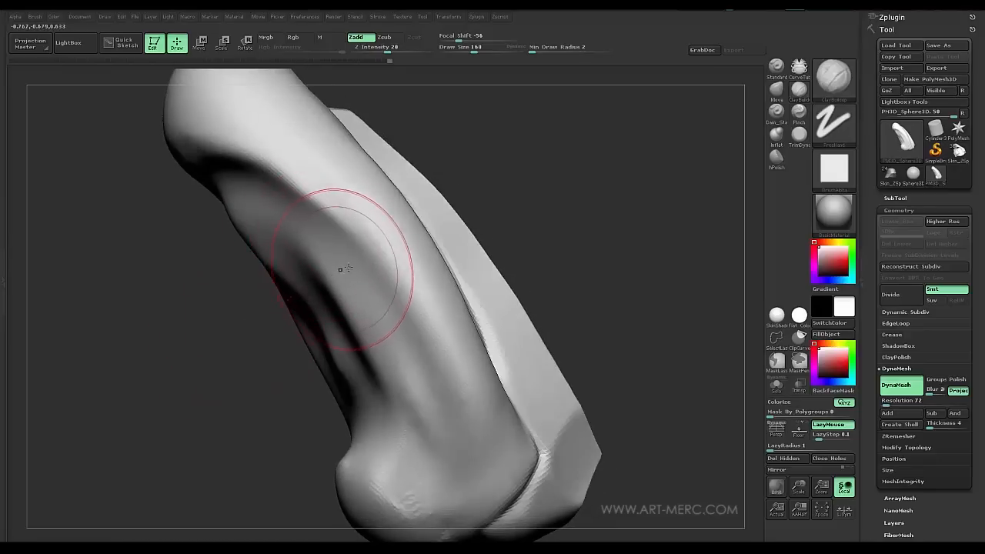
left_click_drag(346, 255, 333, 251)
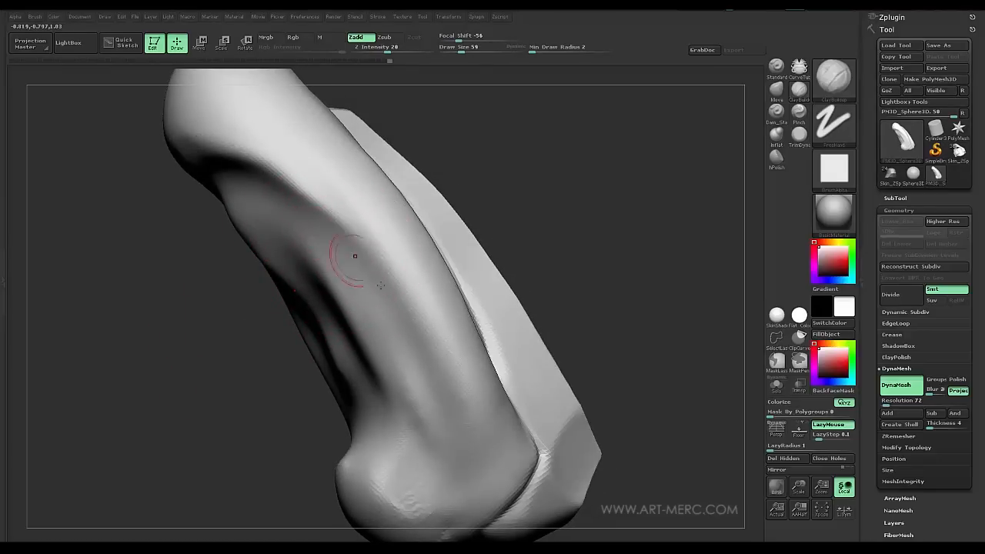
mouse_move(404, 300)
left_mouse_down()
mouse_move(442, 402)
mouse_move(431, 427)
mouse_move(379, 399)
left_mouse_up()
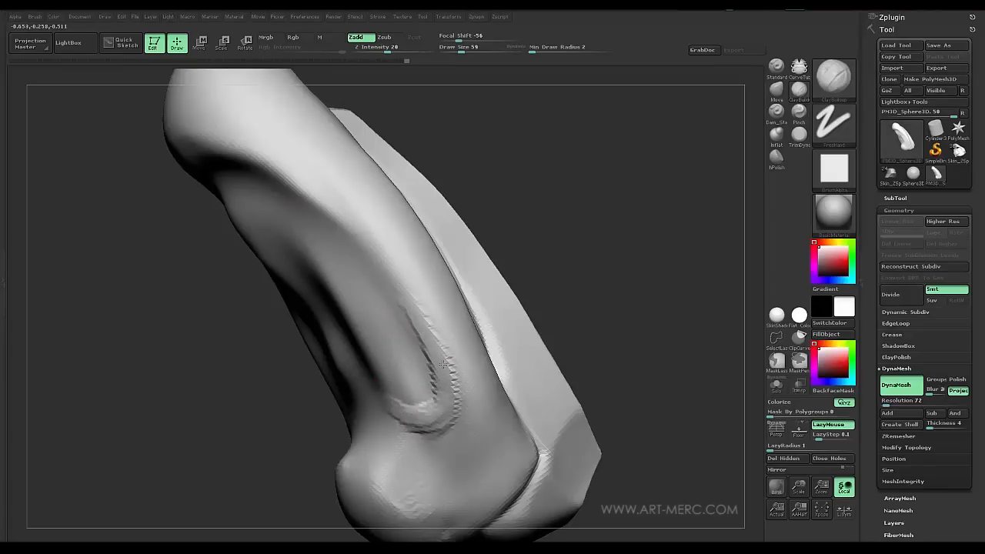
left_click_drag(431, 362, 325, 199)
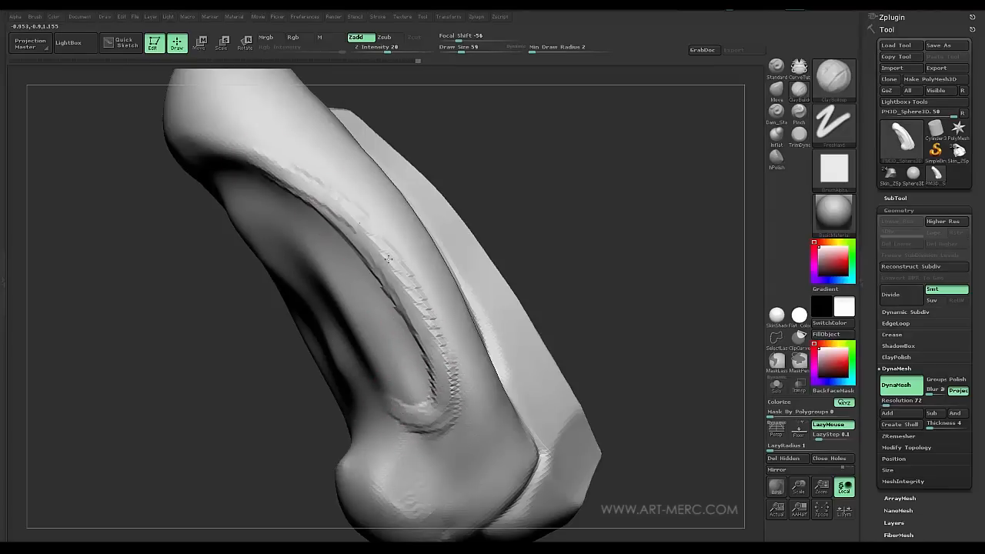
Step: Thicken the recess rim and fill in around its lower end with further ClayBuildup strokes, up to draw size 175
mouse_move(223, 371)
left_mouse_down("alt")
mouse_move(275, 320)
mouse_move(429, 403)
left_mouse_up("alt")
left_click_drag(435, 308, 339, 129)
left_click_drag(423, 368, 439, 367)
left_click_drag(411, 423, 455, 296)
mouse_move(422, 385)
left_mouse_down()
mouse_move(379, 216)
mouse_move(344, 146)
mouse_move(398, 185)
mouse_move(362, 208)
left_mouse_up()
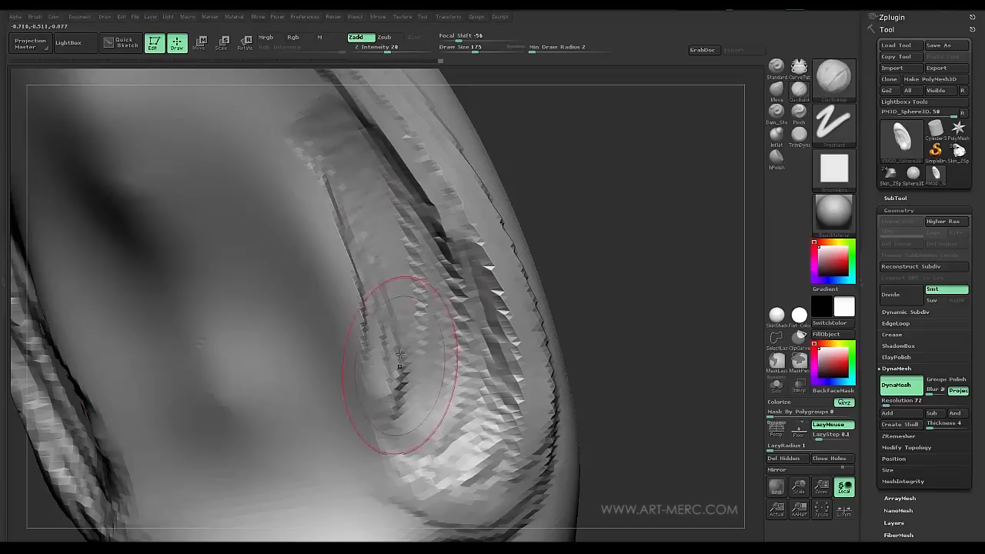
Step: Smooth the rough clay strokes on the built-up recess rim
mouse_move(572, 279)
left_mouse_down()
mouse_move(590, 259)
mouse_move(583, 290)
mouse_move(251, 347)
mouse_move(251, 288)
mouse_move(259, 326)
mouse_move(308, 331)
left_mouse_up()
mouse_move(418, 340)
left_mouse_down("shift")
mouse_move(389, 311)
mouse_move(371, 179)
mouse_move(366, 190)
mouse_move(438, 297)
mouse_move(515, 387)
left_mouse_up("shift")
mouse_move(593, 377)
left_mouse_down()
mouse_move(307, 360)
mouse_move(315, 389)
mouse_move(322, 400)
mouse_move(547, 229)
left_mouse_up()
mouse_move(276, 406)
left_mouse_down()
mouse_move(265, 394)
mouse_move(284, 413)
left_mouse_up()
Step: Carve a crease along the recess rim and around its lower end with Dam_Standard at draw size 175
left_click_drag(289, 187, 433, 305)
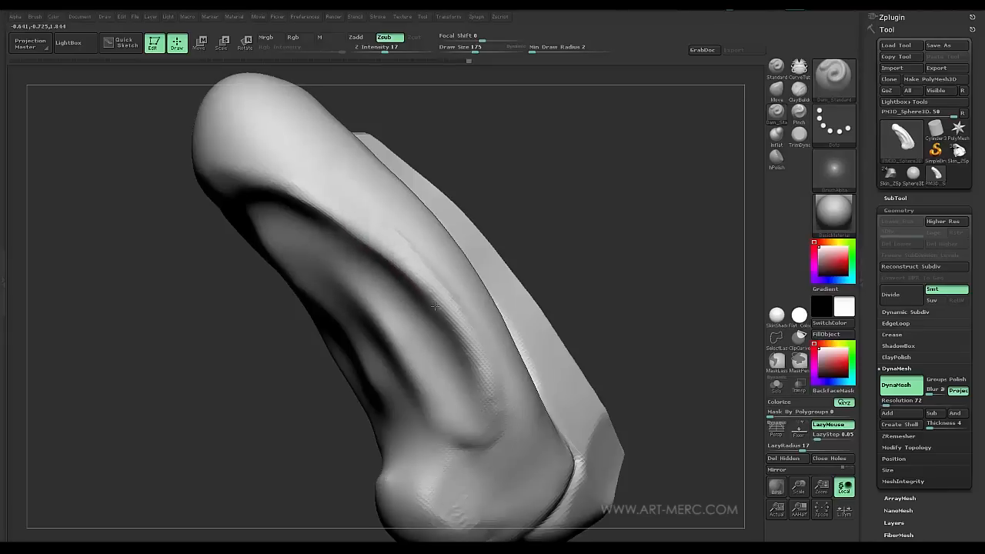
mouse_move(466, 361)
left_mouse_down()
mouse_move(478, 391)
mouse_move(475, 428)
left_mouse_up()
mouse_move(244, 377)
left_mouse_down()
mouse_move(457, 357)
mouse_move(485, 344)
mouse_move(497, 361)
mouse_move(534, 376)
mouse_move(526, 305)
left_mouse_up()
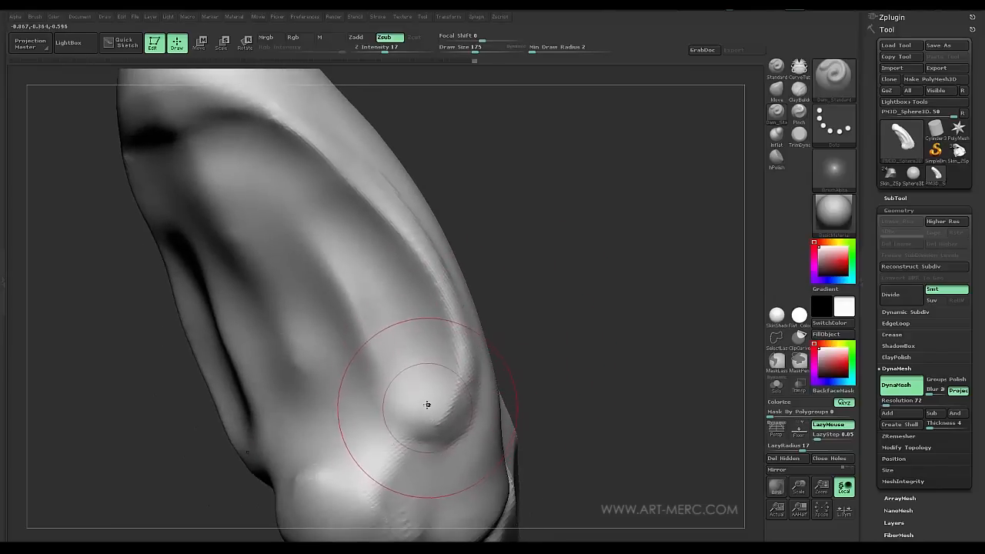
mouse_move(431, 416)
left_mouse_down()
mouse_move(438, 378)
mouse_move(383, 241)
mouse_move(348, 198)
mouse_move(248, 128)
left_mouse_up()
Step: Deepen the groove down the recess rim and refine its inner edge with Dam_Standard at draw size 72
left_click_drag(566, 302, 396, 303)
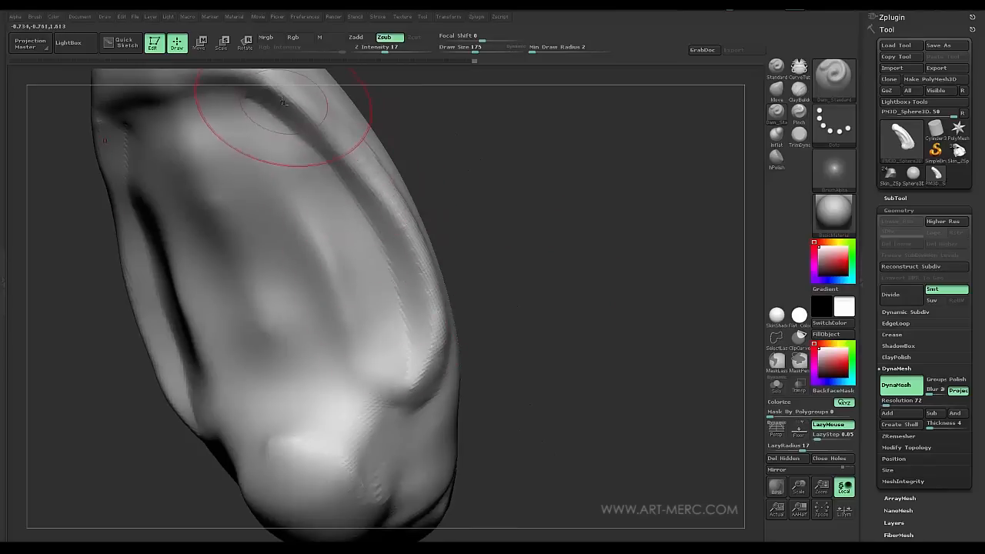
left_click_drag(353, 161, 414, 239)
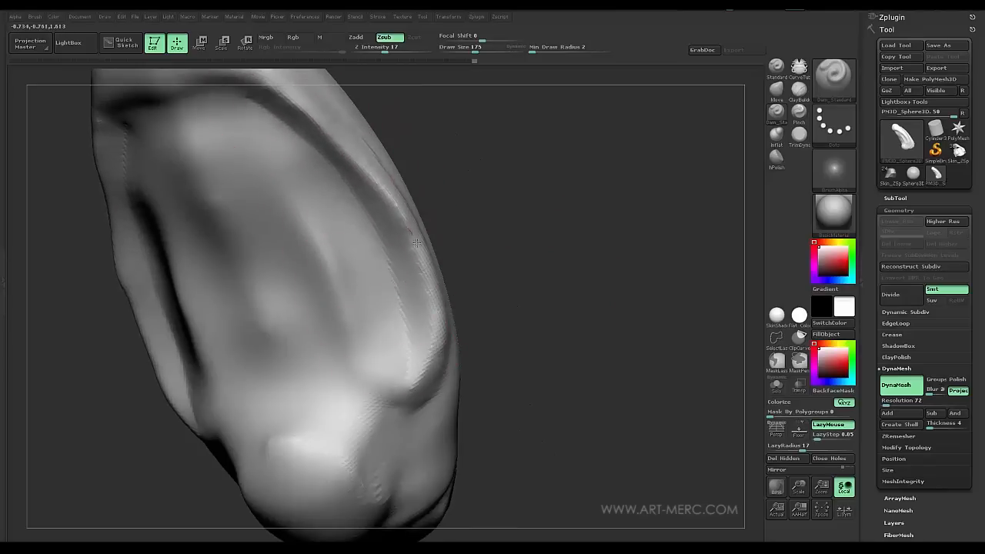
left_click_drag(424, 277, 434, 384)
key("s")
mouse_move(394, 341)
left_mouse_down()
mouse_move(373, 340)
mouse_move(397, 296)
mouse_move(383, 228)
mouse_move(316, 144)
left_mouse_up()
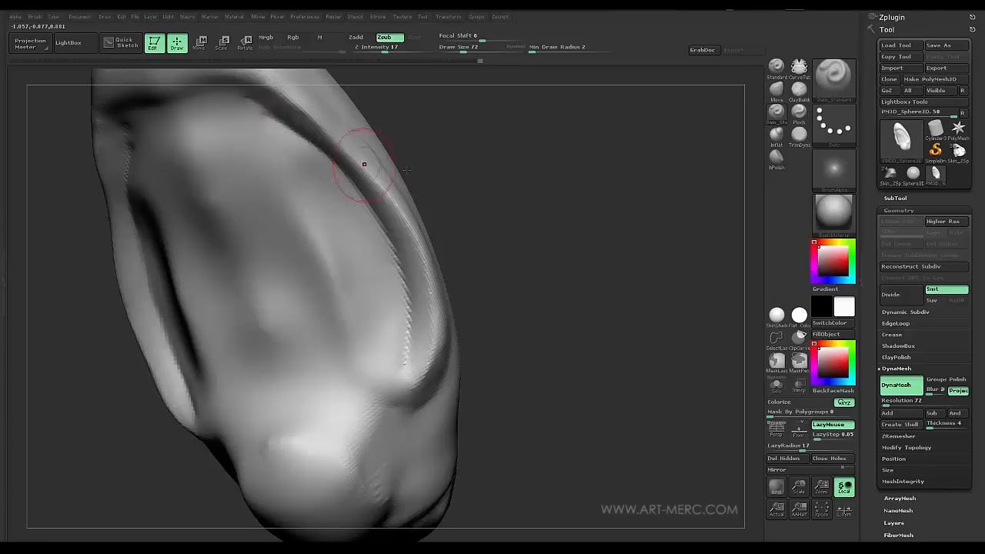
Step: Polish the surfaces beside the recess groove and its lower end with hPolish at draw size 72
left_click(773, 162)
mouse_move(508, 377)
left_mouse_down("alt")
mouse_move(511, 307)
mouse_move(534, 323)
mouse_move(541, 383)
mouse_move(493, 379)
left_mouse_up("alt")
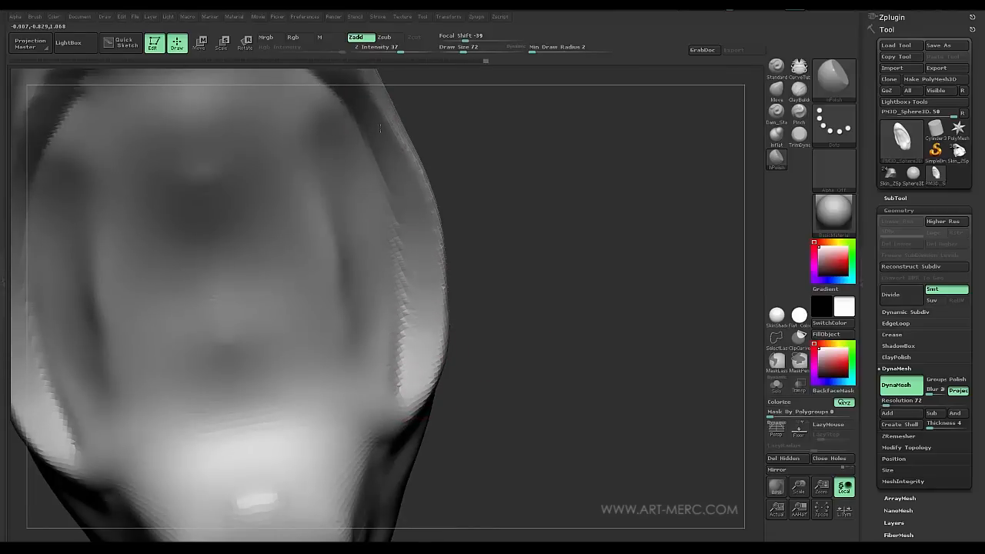
mouse_move(500, 311)
left_mouse_down()
mouse_move(451, 307)
mouse_move(319, 405)
mouse_move(269, 338)
left_mouse_up()
mouse_move(139, 324)
left_mouse_down()
mouse_move(369, 255)
mouse_move(285, 184)
left_mouse_up()
left_click_drag(534, 215, 293, 397)
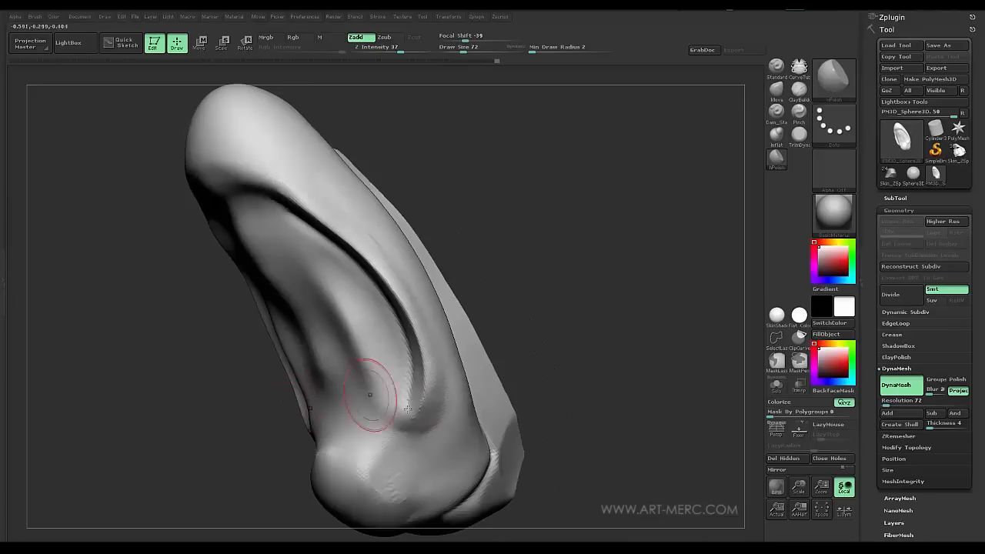
left_click_drag(539, 380, 406, 426)
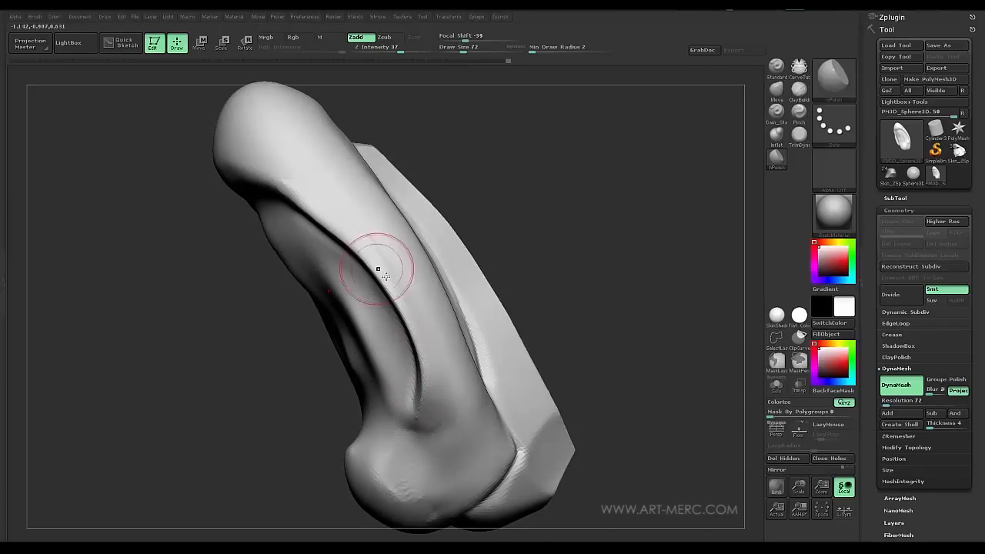
Step: Examine the central ridge and side panels from the side and above
mouse_move(204, 166)
left_mouse_down()
mouse_move(323, 193)
mouse_move(177, 254)
mouse_move(182, 294)
mouse_move(196, 293)
mouse_move(230, 385)
mouse_move(275, 407)
mouse_move(409, 429)
mouse_move(438, 337)
mouse_move(468, 407)
mouse_move(478, 399)
left_mouse_up()
left_click_drag(308, 391, 272, 430, "alt")
left_click_drag(615, 396, 545, 420)
left_click_drag(106, 221, 197, 300, "alt")
mouse_move(537, 275)
left_mouse_down()
mouse_move(555, 270)
mouse_move(551, 280)
left_mouse_up()
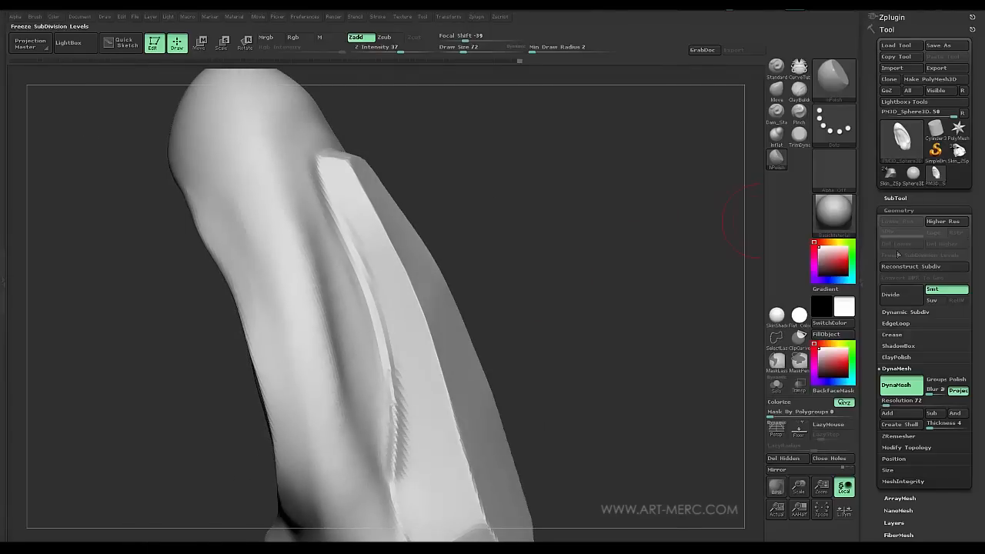
left_click_drag(715, 278, 637, 318)
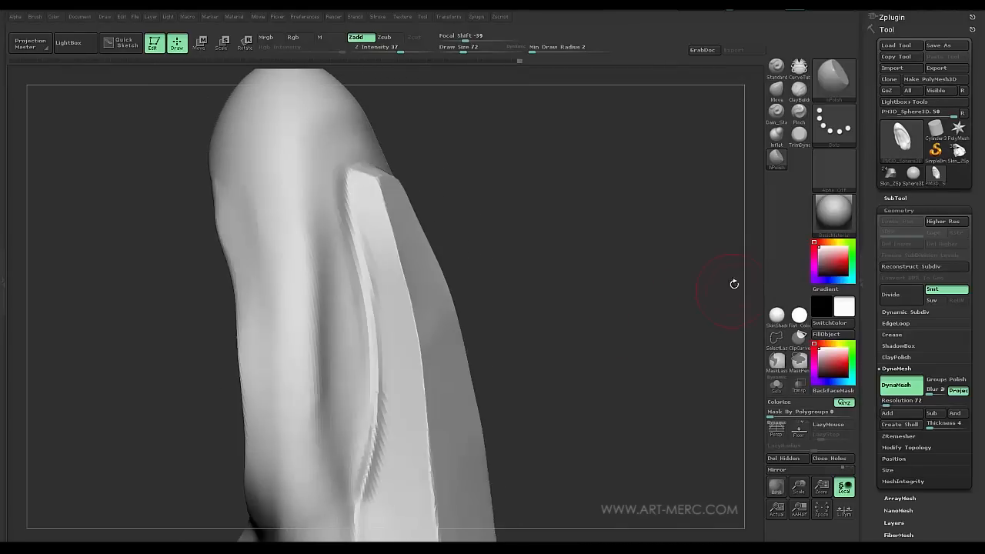
left_click_drag(652, 285, 724, 246)
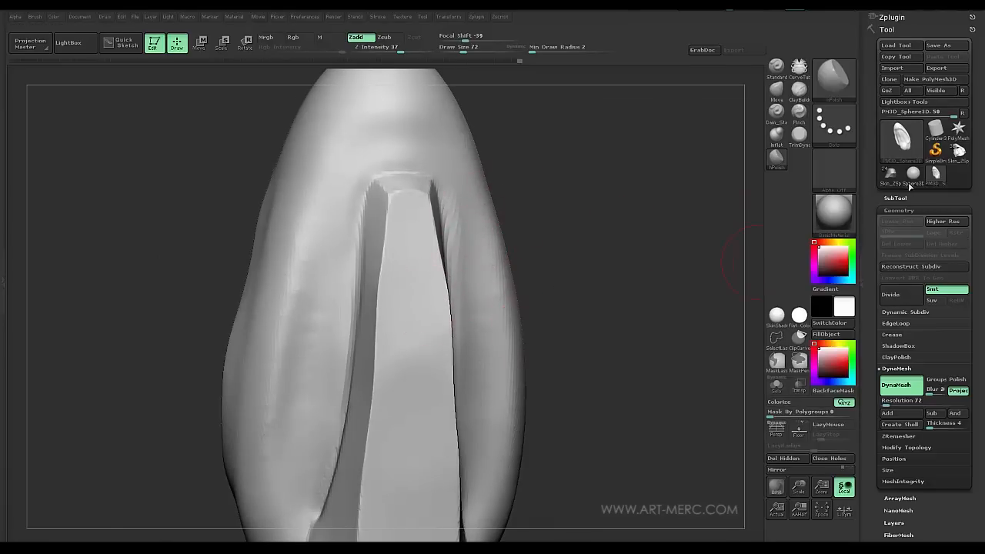
Step: Switch to the Skin_ZSphere_3 helmet model and turn on perspective distortion to view it at an angle
mouse_move(888, 182)
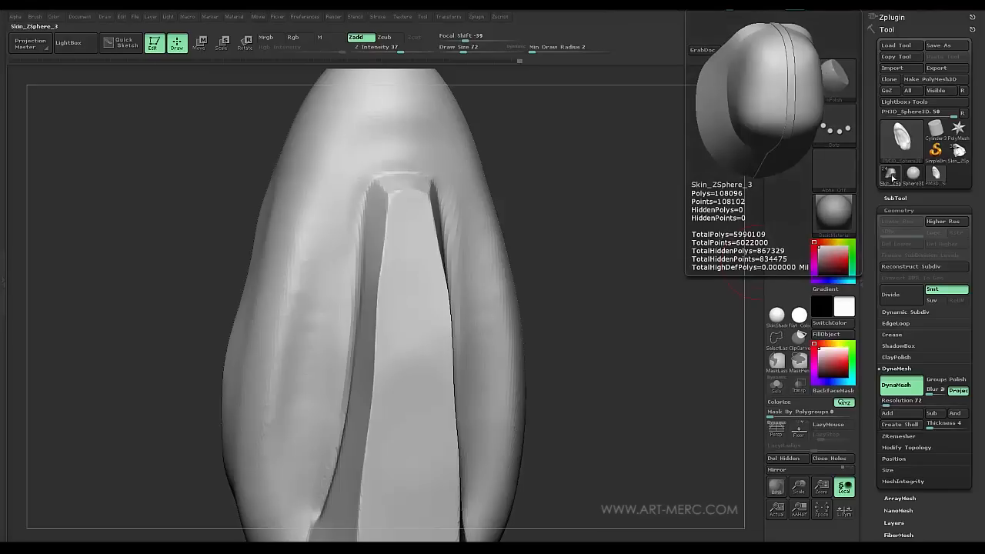
left_click(787, 222)
left_click_drag(674, 358, 644, 348)
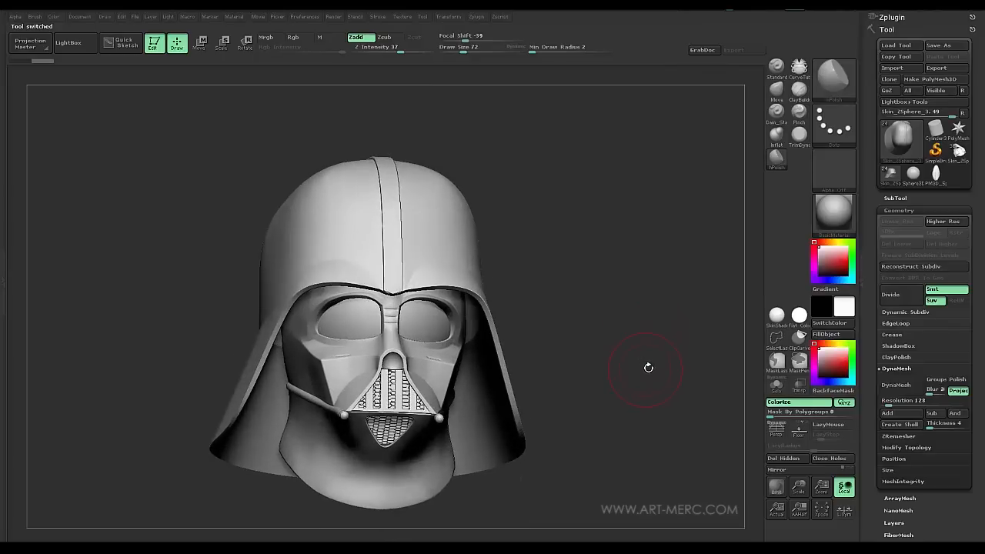
left_click(776, 429)
left_click_drag(649, 397, 751, 333)
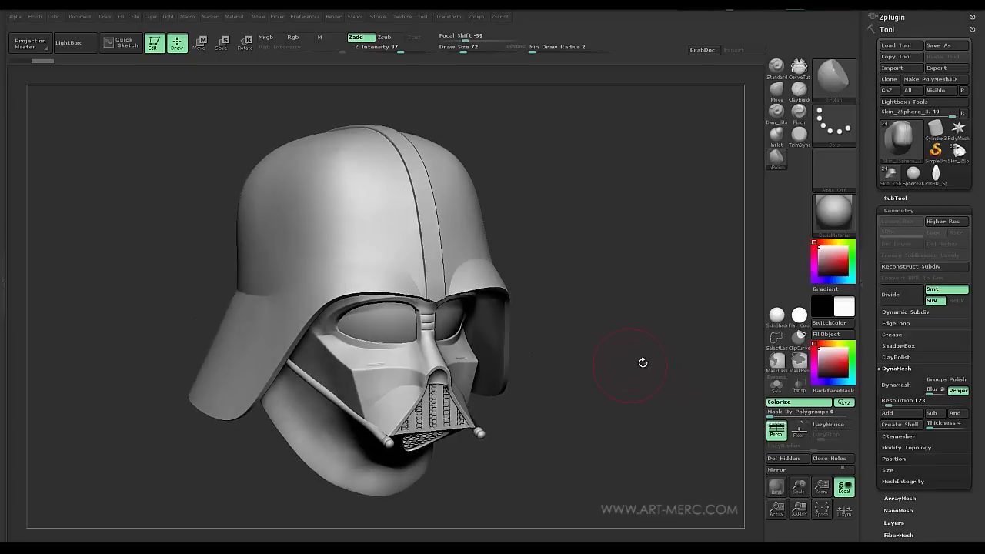
Step: Make the Facemaskmerged2 subtool active, followed by the Headtop subtool
left_click(895, 199)
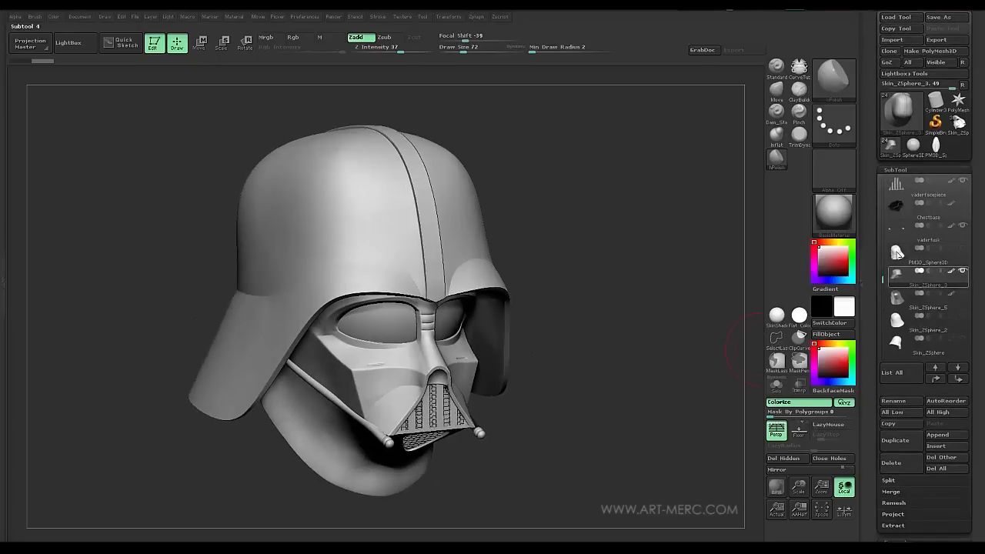
left_click_drag(881, 275, 883, 208)
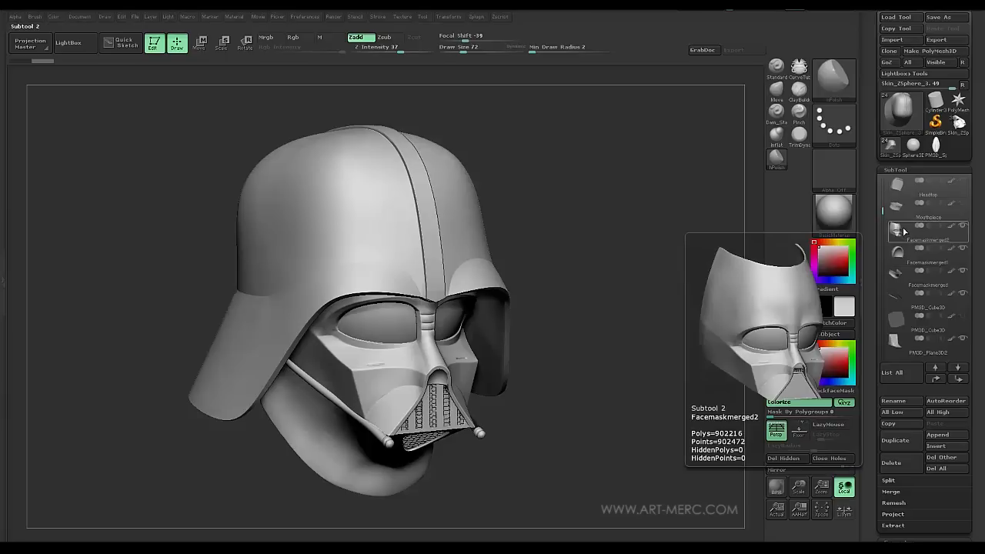
left_click(904, 229)
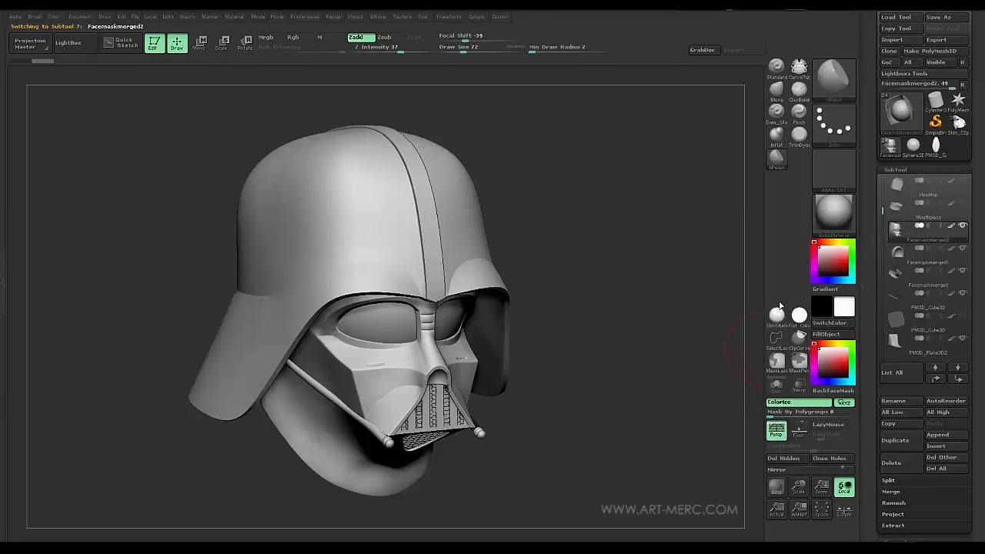
left_click_drag(884, 211, 884, 202)
left_click(899, 214)
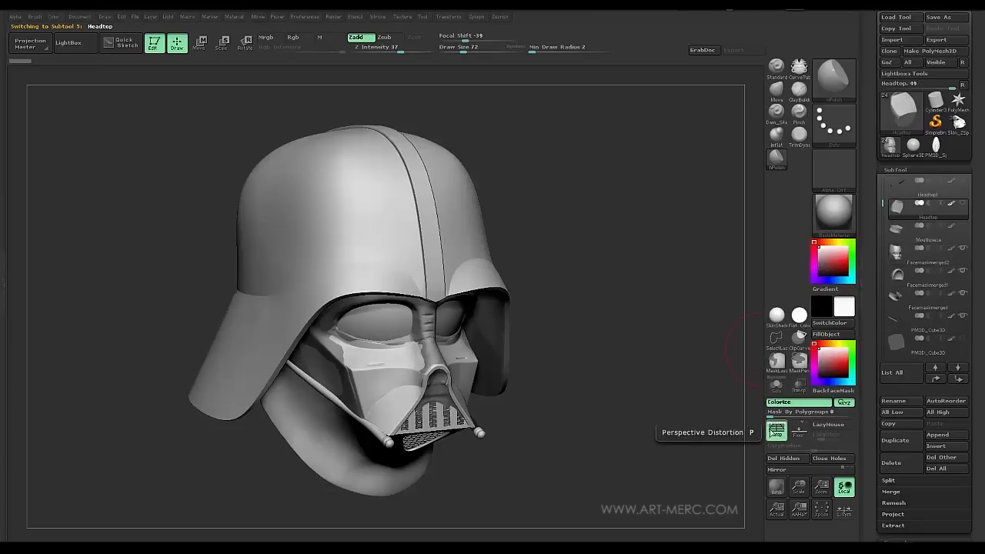
Step: Isolate the Headtop subtool with Solo and examine its face and flat crown from the front and above
left_click(777, 385)
left_click_drag(587, 382, 495, 379)
mouse_move(404, 401)
left_mouse_down()
mouse_move(418, 409)
mouse_move(662, 382)
mouse_move(618, 374)
mouse_move(627, 322)
mouse_move(657, 426)
mouse_move(644, 341)
mouse_move(641, 402)
mouse_move(600, 370)
mouse_move(535, 354)
left_mouse_up()
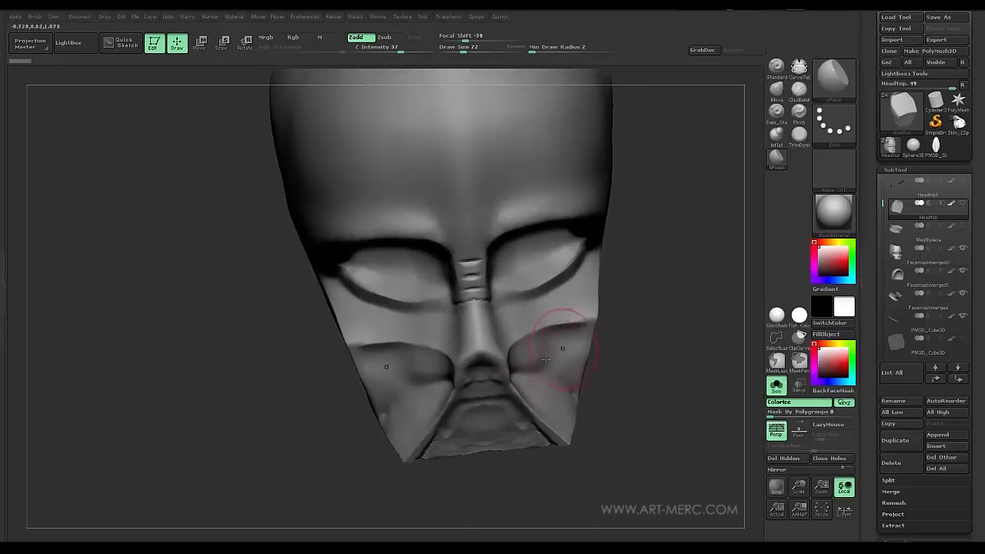
left_click_drag(625, 339, 653, 402)
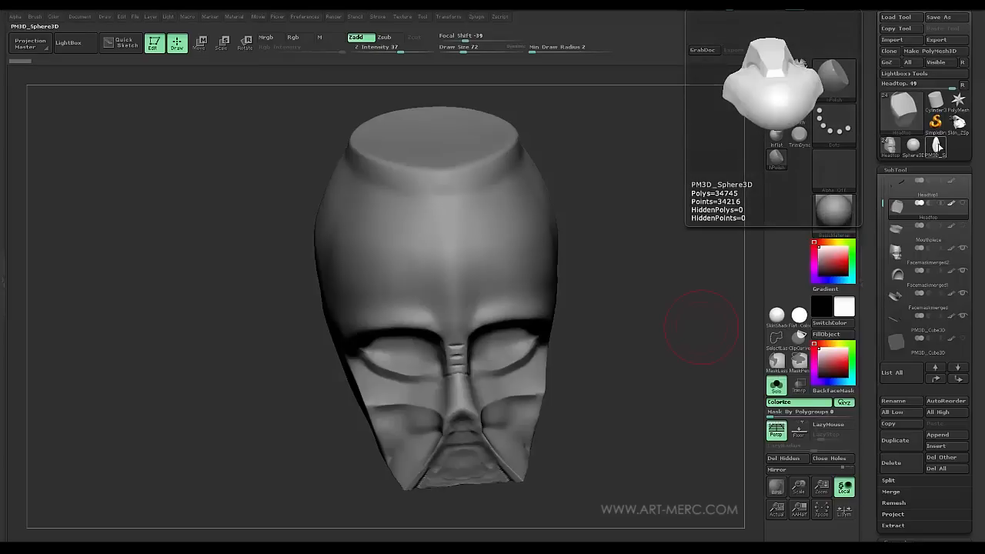
Step: Switch back to the PM3D_Sphere3D head and examine its ridge and side forms from the side, below and front
left_click(937, 148)
mouse_move(629, 235)
left_mouse_down()
mouse_move(564, 300)
mouse_move(627, 336)
mouse_move(572, 391)
left_mouse_up()
mouse_move(522, 359)
left_mouse_down()
mouse_move(505, 358)
mouse_move(488, 312)
mouse_move(267, 284)
mouse_move(271, 367)
mouse_move(266, 310)
mouse_move(250, 333)
mouse_move(281, 314)
left_mouse_up()
left_click_drag(532, 384, 469, 201)
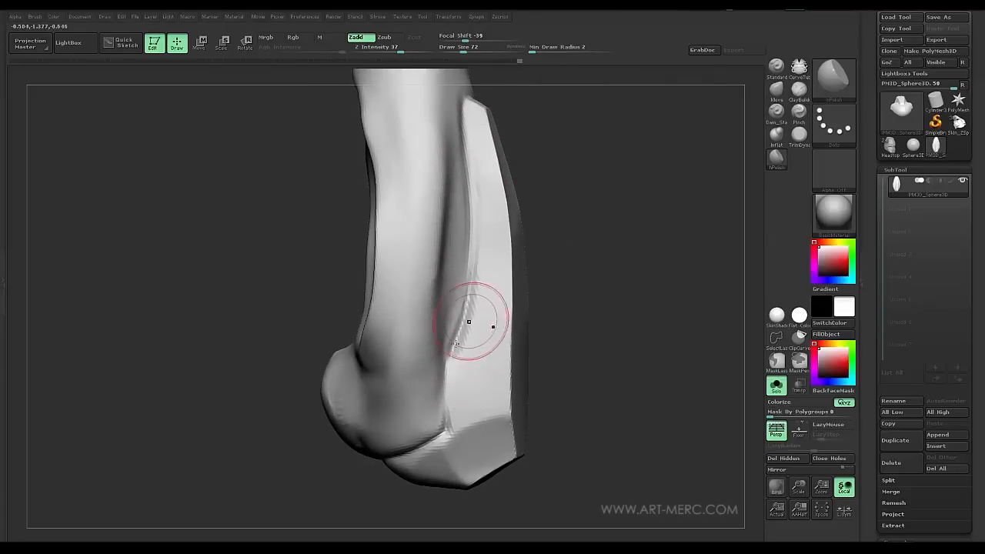
left_click_drag(493, 470, 560, 398)
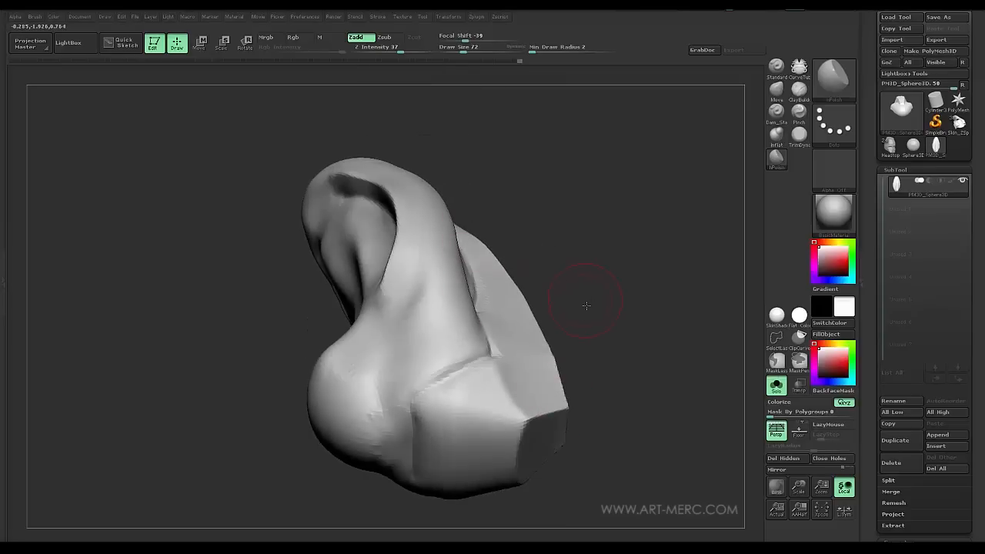
left_click_drag(586, 298, 496, 223)
mouse_move(463, 404)
left_mouse_down()
mouse_move(493, 342)
mouse_move(257, 267)
mouse_move(249, 272)
mouse_move(286, 282)
mouse_move(217, 278)
mouse_move(270, 307)
left_mouse_up()
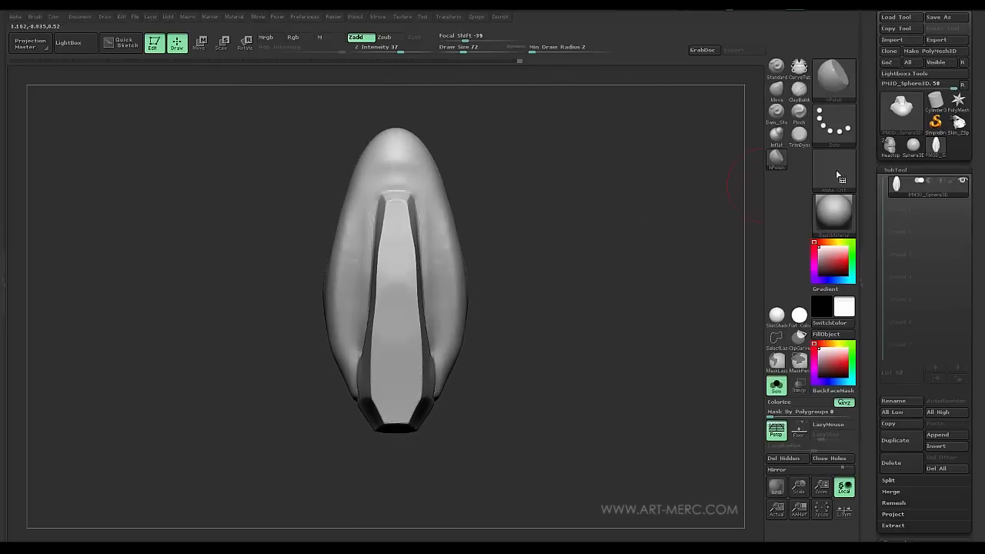
left_click_drag(875, 264, 871, 257)
mouse_move(601, 255)
left_mouse_down()
mouse_move(653, 251)
mouse_move(642, 254)
left_mouse_up()
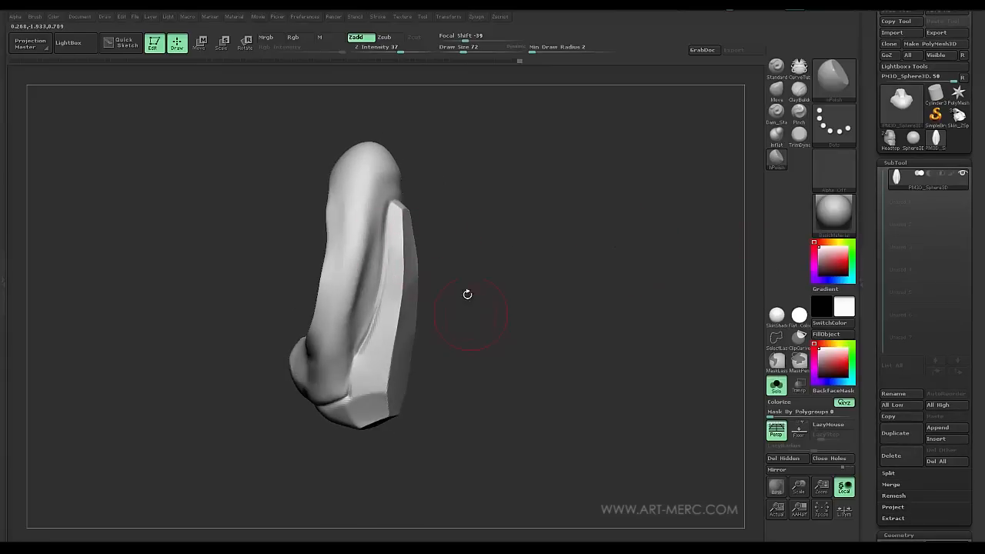
mouse_move(489, 328)
left_mouse_down()
mouse_move(455, 324)
mouse_move(518, 343)
mouse_move(490, 359)
mouse_move(519, 361)
mouse_move(511, 365)
left_mouse_up()
mouse_move(539, 329)
left_mouse_down("alt")
mouse_move(538, 363)
mouse_move(565, 356)
mouse_move(550, 344)
left_mouse_up("alt")
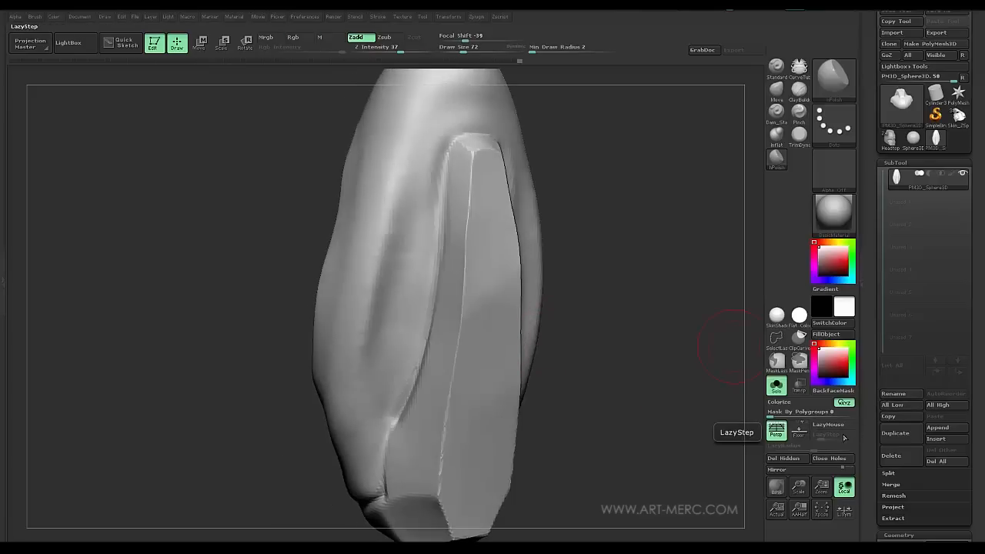
Step: Try remeshing the head with ZRemesher at a target polygon count of 0.1, inspect the wireframe and undo it
key("shift+f")
scroll(873, 372, "down", 1)
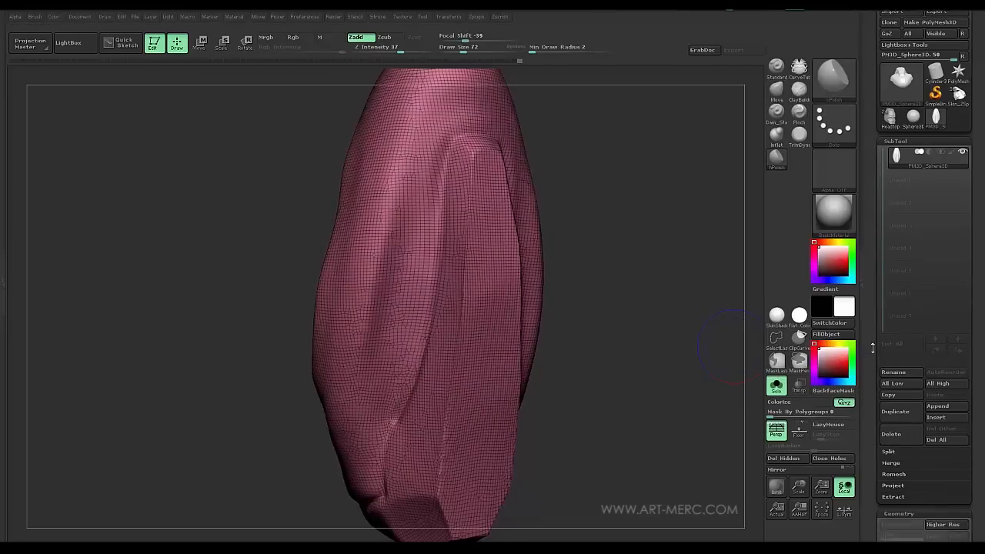
scroll(873, 372, "down", 5)
left_click_drag(873, 381, 873, 197)
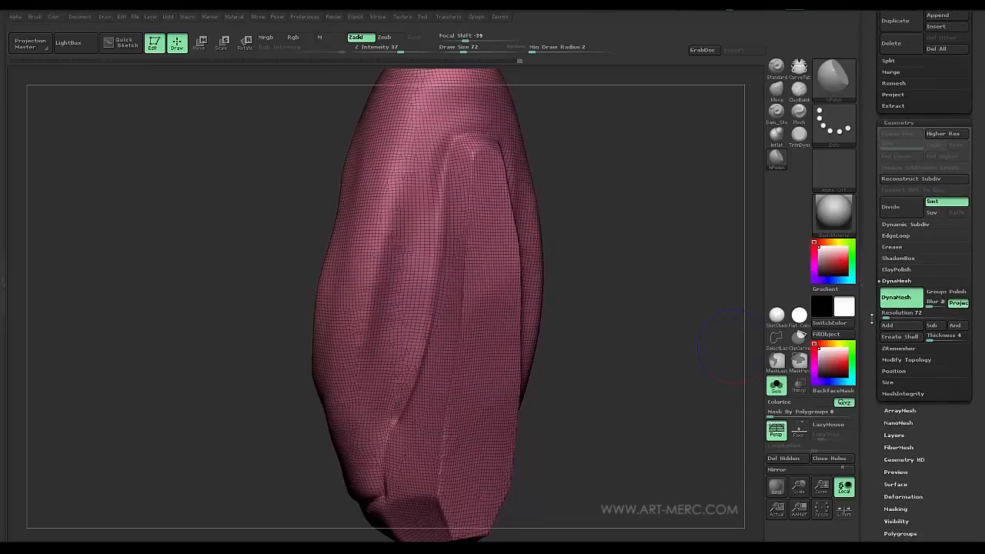
left_click(895, 350)
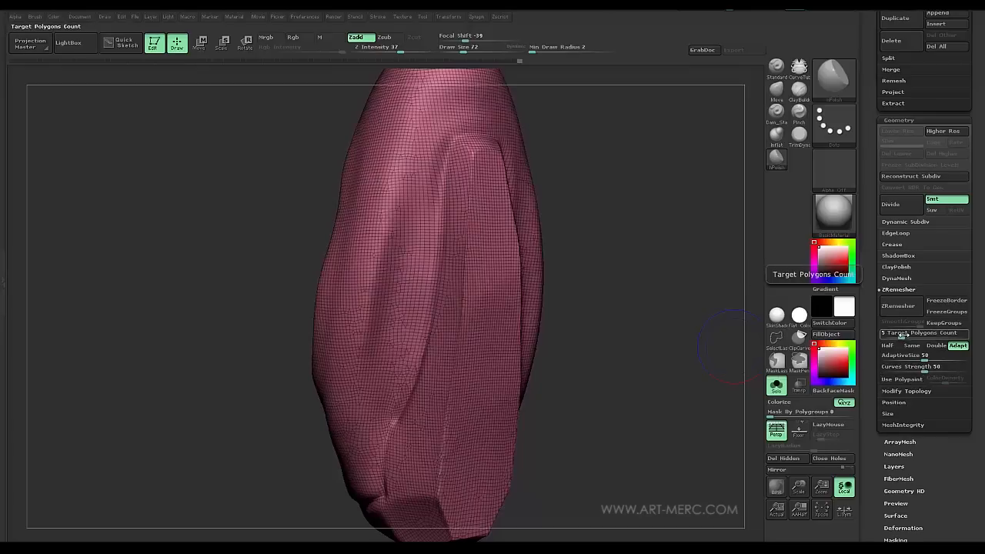
left_click_drag(901, 337, 877, 336)
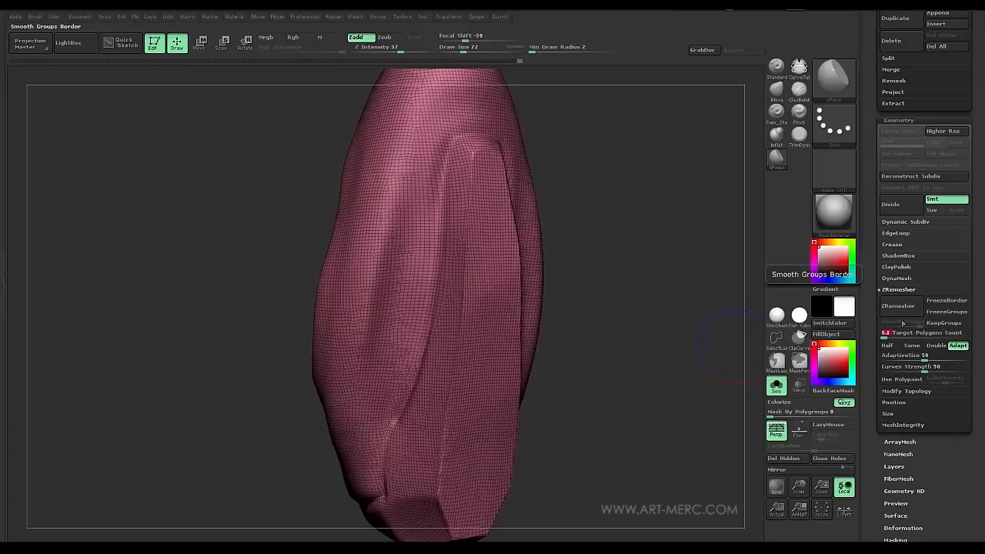
left_click(896, 307)
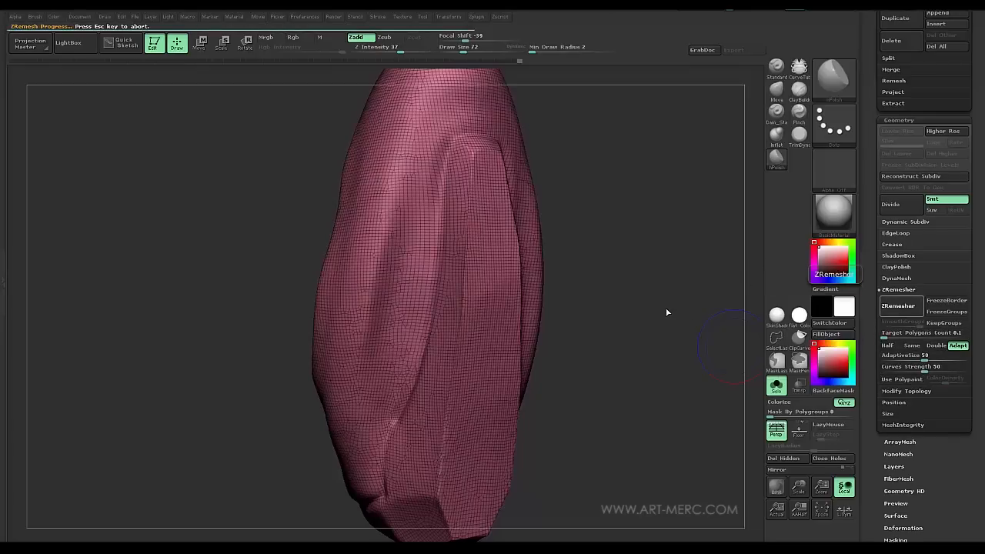
mouse_move(664, 309)
left_mouse_down()
mouse_move(655, 295)
mouse_move(670, 331)
mouse_move(662, 284)
mouse_move(678, 242)
mouse_move(682, 281)
mouse_move(655, 303)
left_mouse_up()
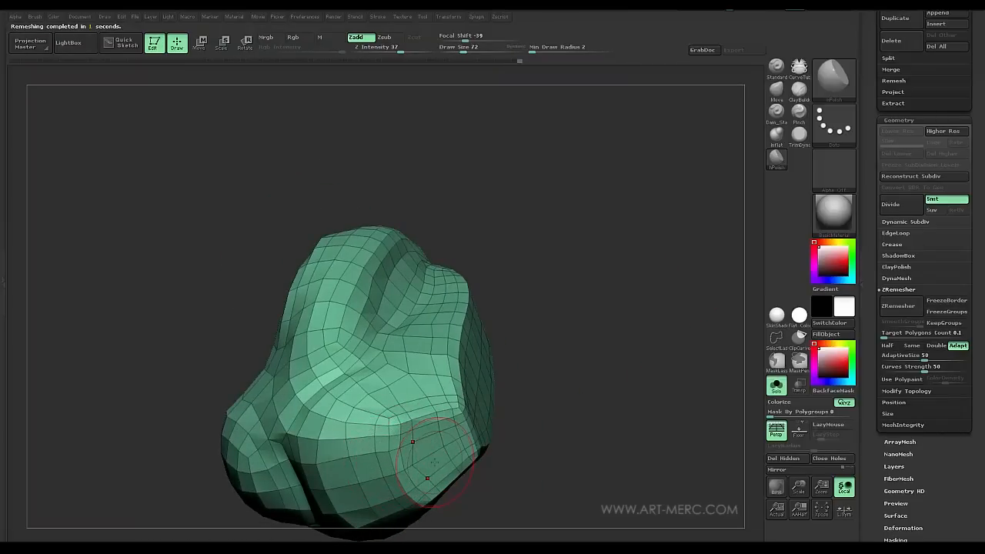
key("ctrl+z")
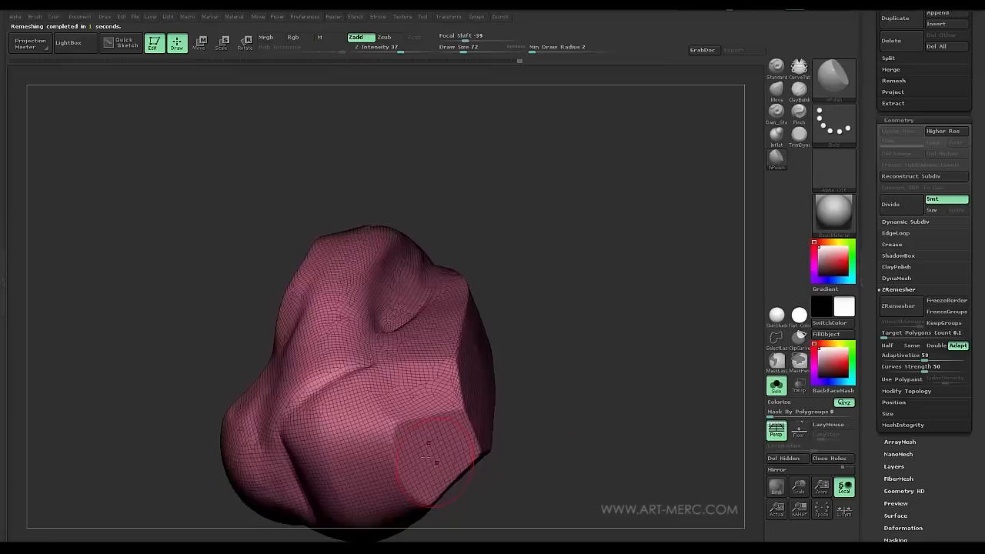
Step: Run ZRemesher on the head once more, inspect the edge flow from the side and undo it
left_click(898, 305)
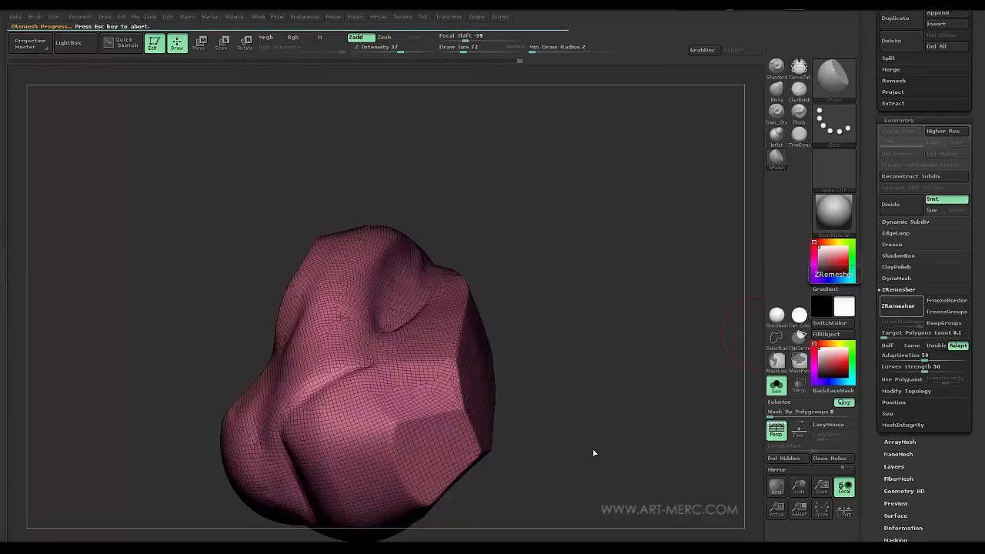
left_click_drag(595, 436, 691, 366, "alt")
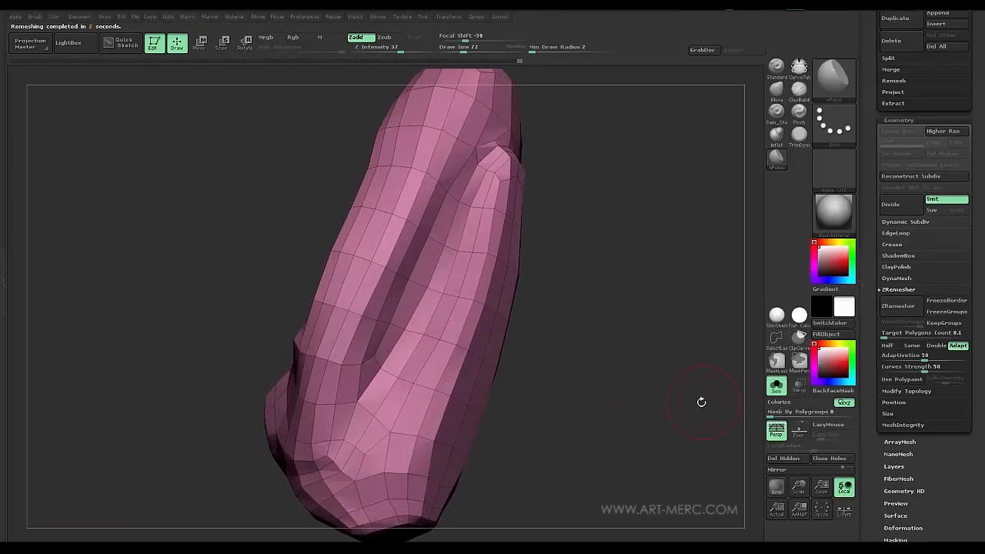
key("ctrl+z")
left_click_drag(612, 351, 637, 361)
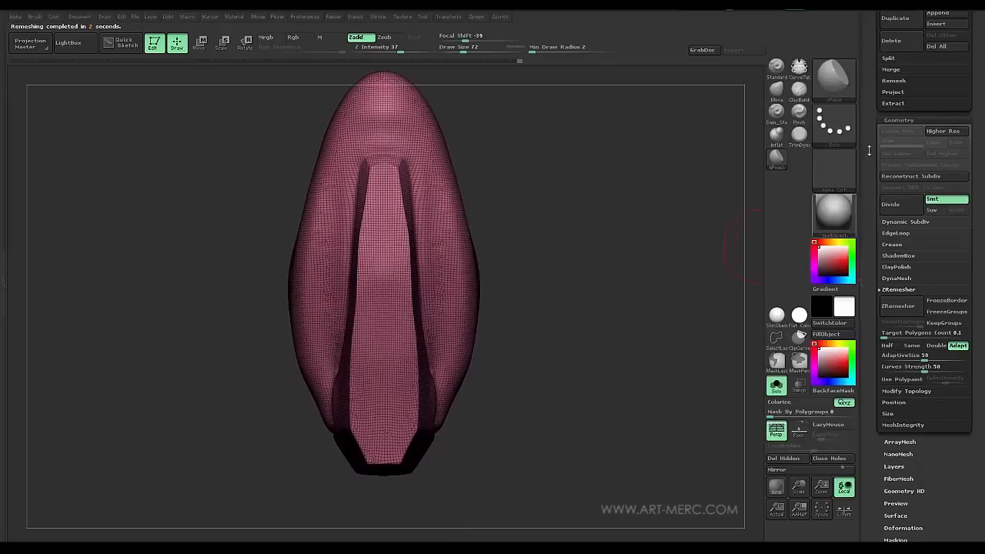
Step: Switch the active tool to a new ZSphere
scroll(871, 156, "up", 5)
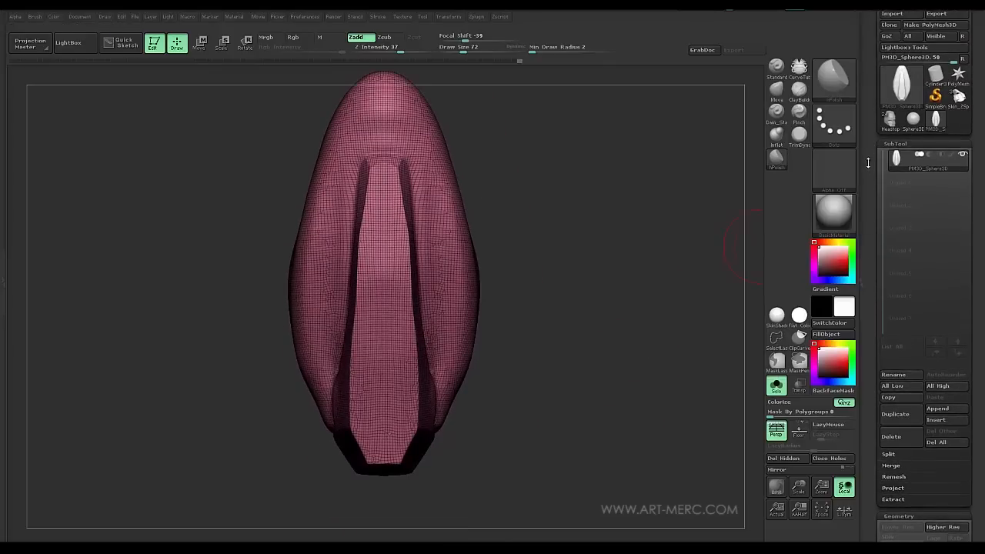
scroll(869, 156, "up", 1)
left_click(902, 101)
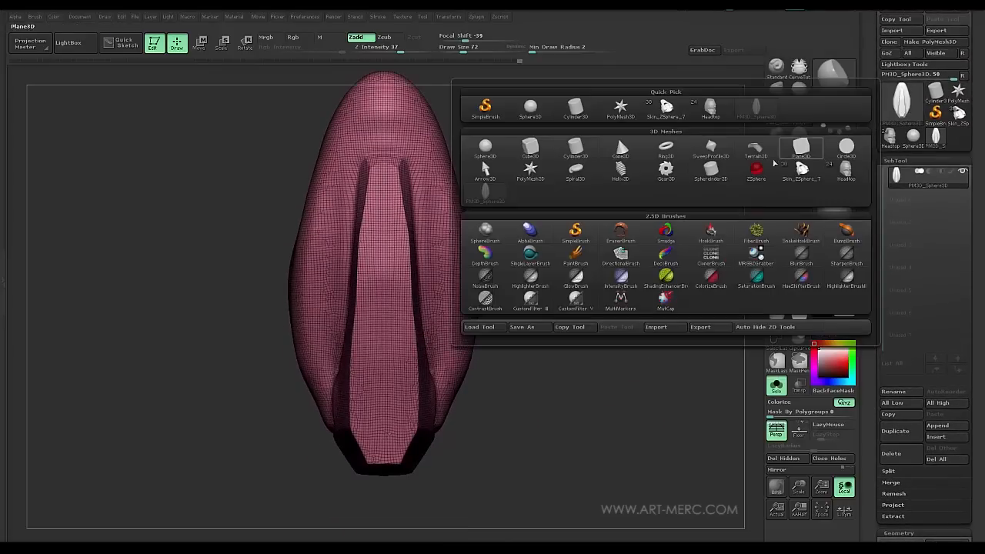
left_click(756, 171)
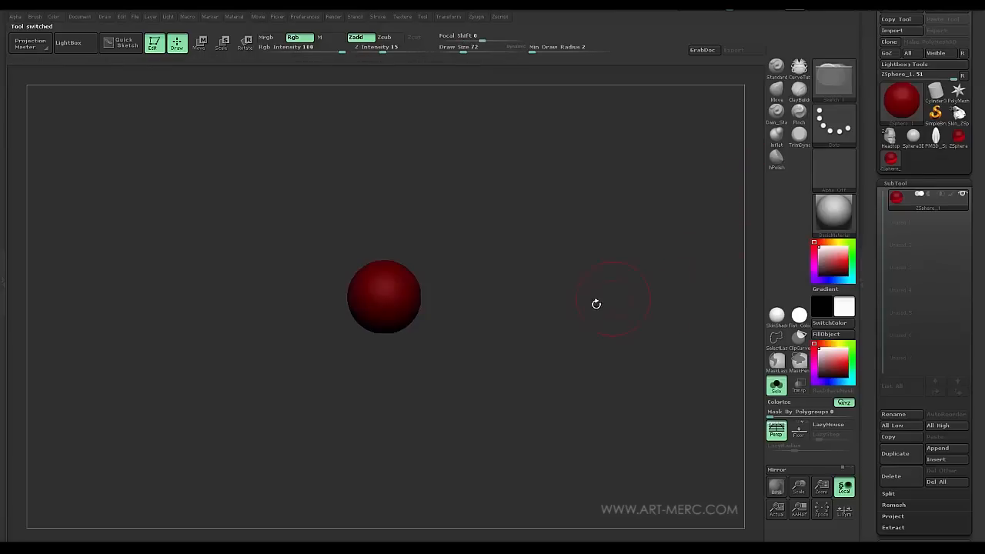
left_click_drag(550, 320, 561, 375, "alt")
Step: Select PM3D_Sphere3D as the rigging mesh for the ZSphere
scroll(889, 308, "down", 10)
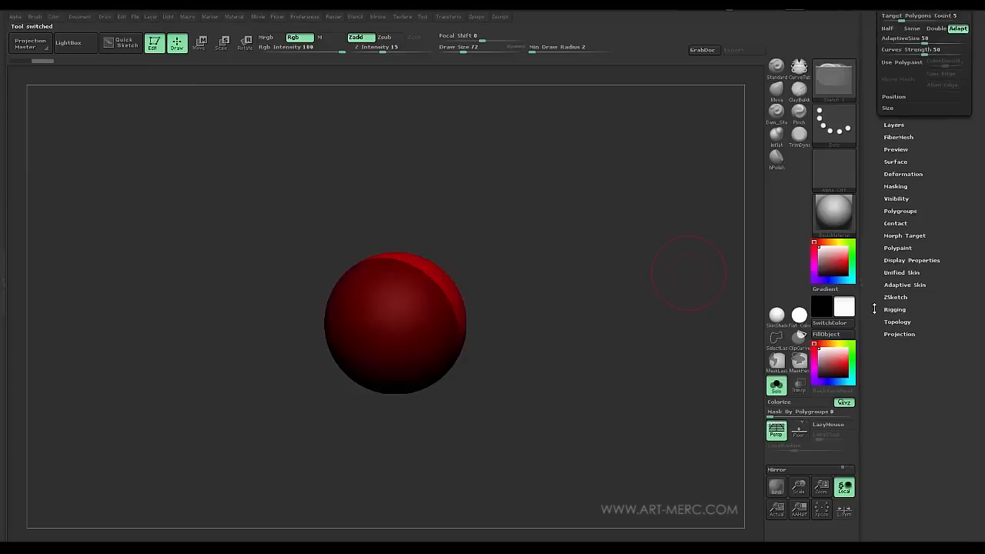
scroll(874, 286, "up", 10)
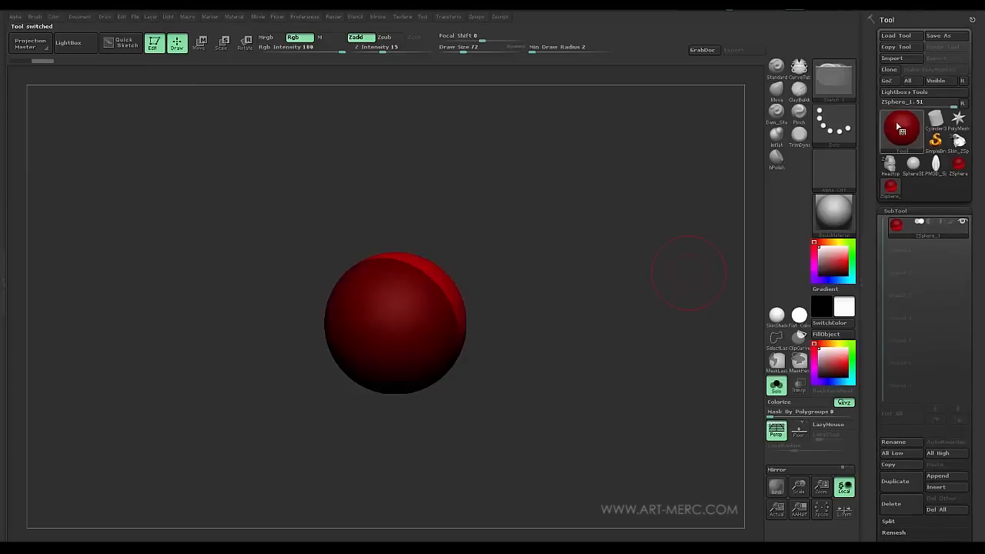
scroll(873, 277, "down", 10)
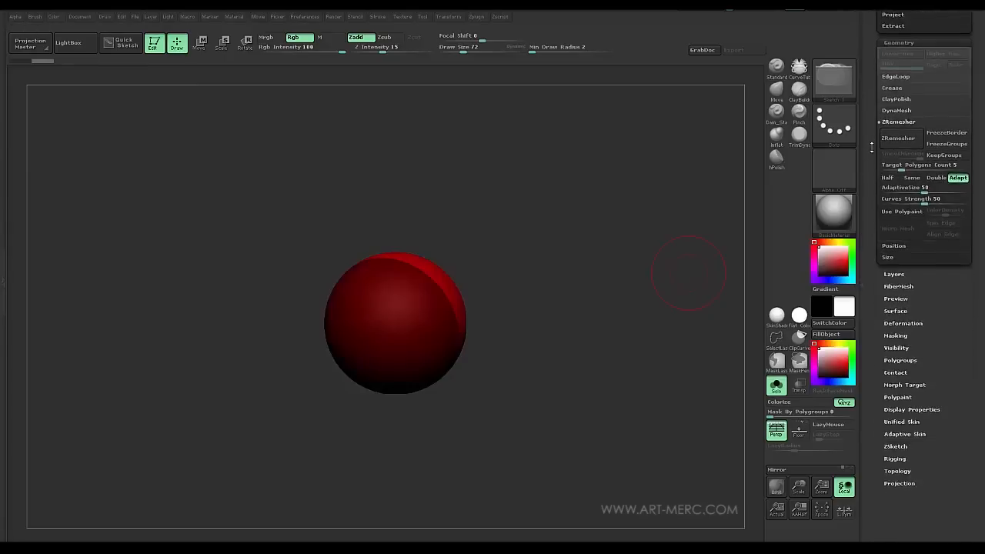
left_click_drag(871, 181, 881, 271)
left_click(895, 296)
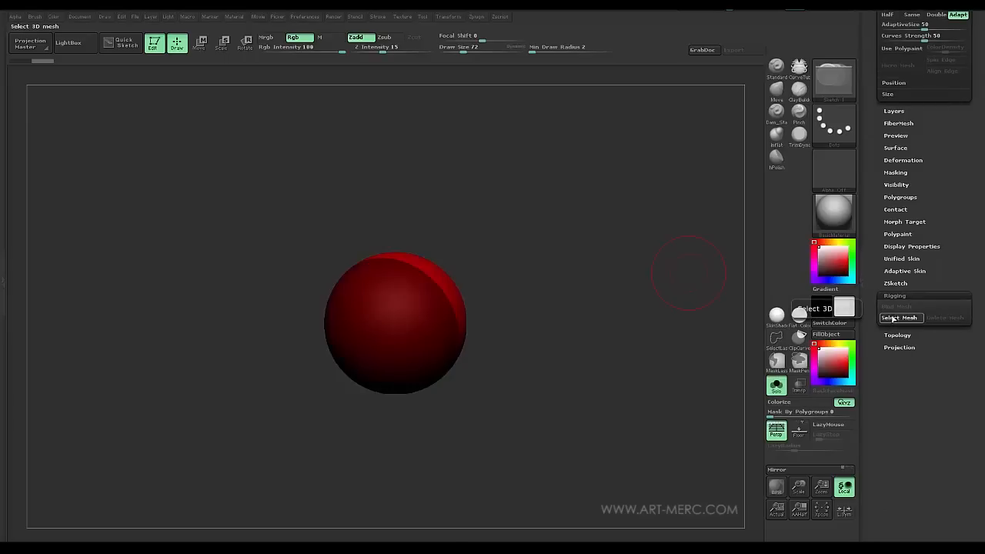
left_click(899, 317)
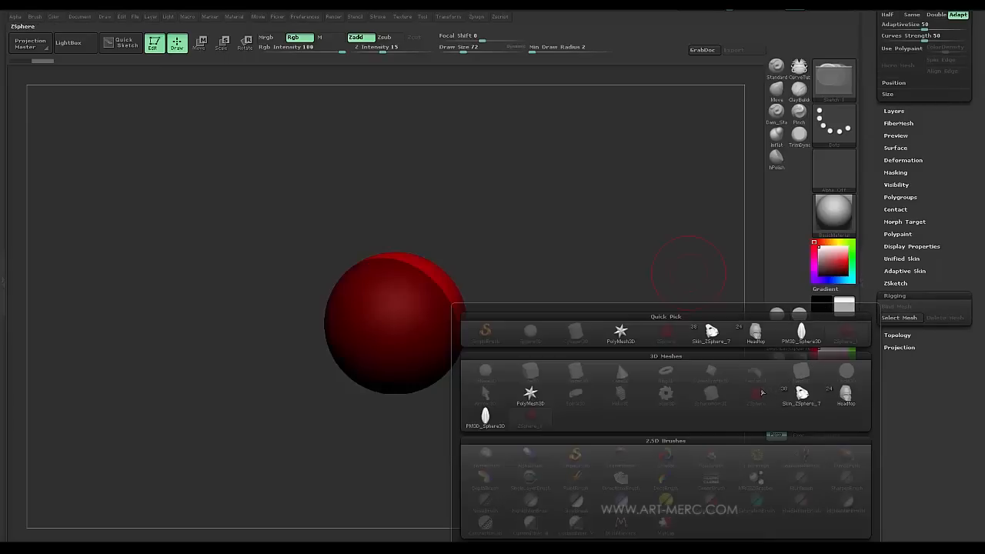
mouse_move(484, 421)
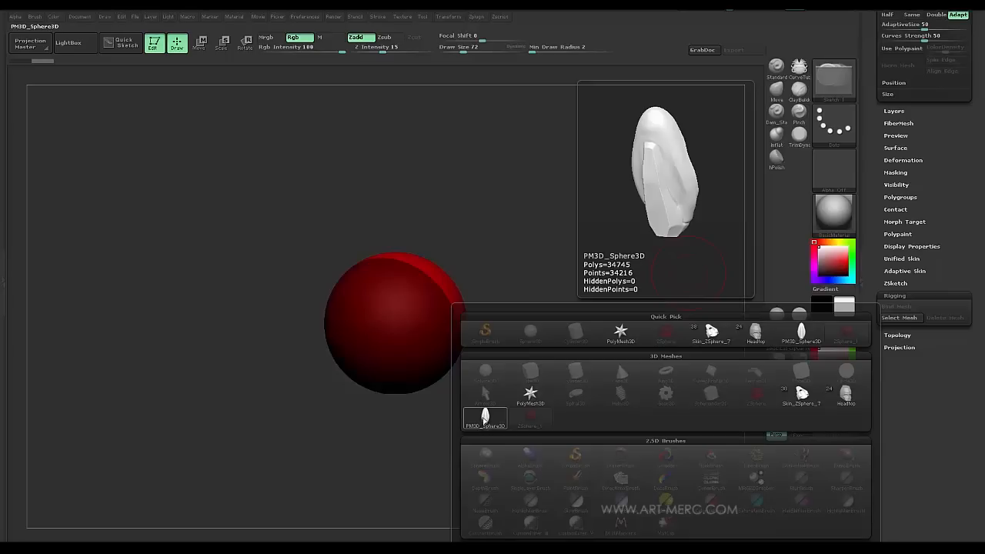
mouse_move(846, 398)
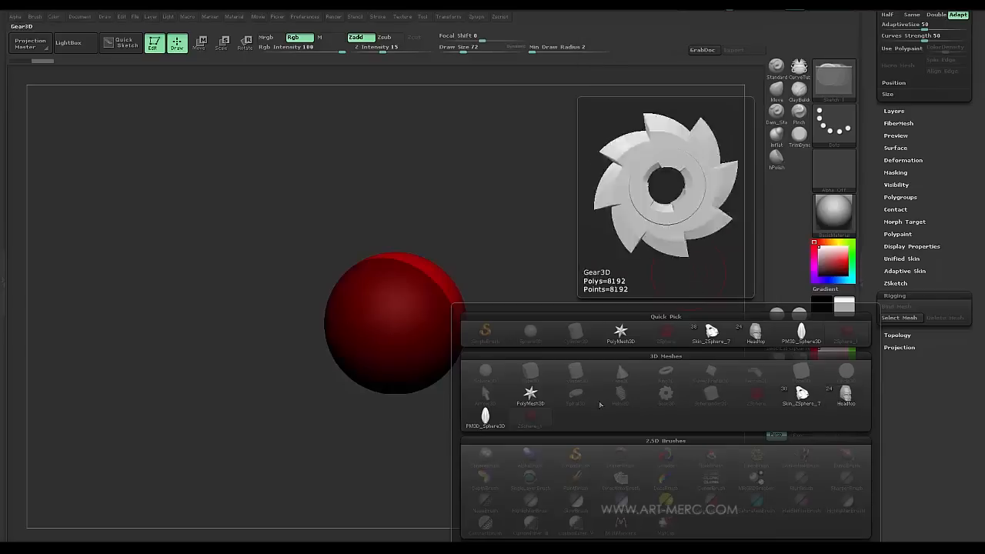
left_click(484, 416)
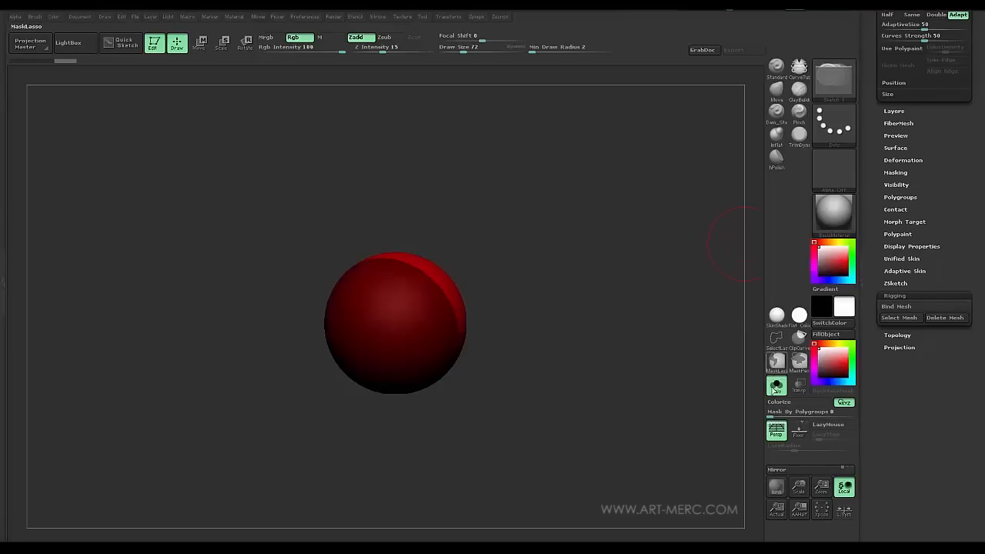
Step: Turn off Solo to show the head mesh around the ZSphere and frame the whole model
left_click(776, 383)
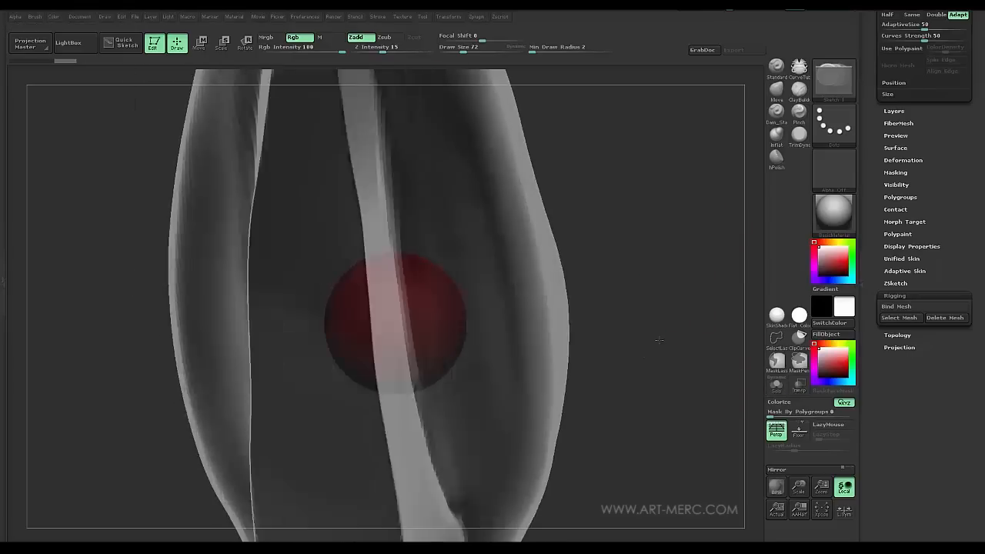
mouse_move(660, 340)
left_mouse_down()
mouse_move(662, 374)
mouse_move(669, 354)
left_mouse_up()
left_click_drag(666, 400, 577, 294)
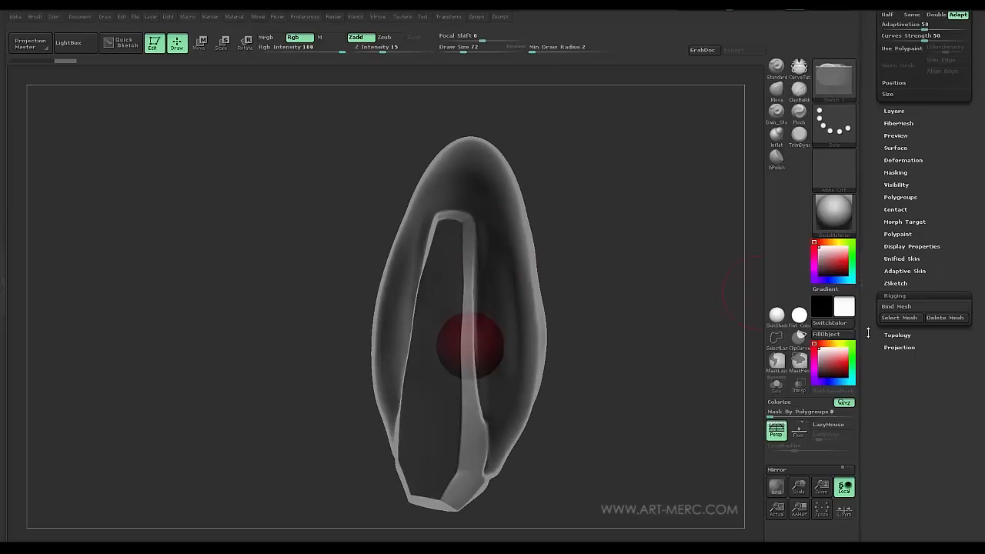
Step: Turn on Edit Topology for the ZSphere, switch off perspective distortion and view the head from the front
left_click(896, 335)
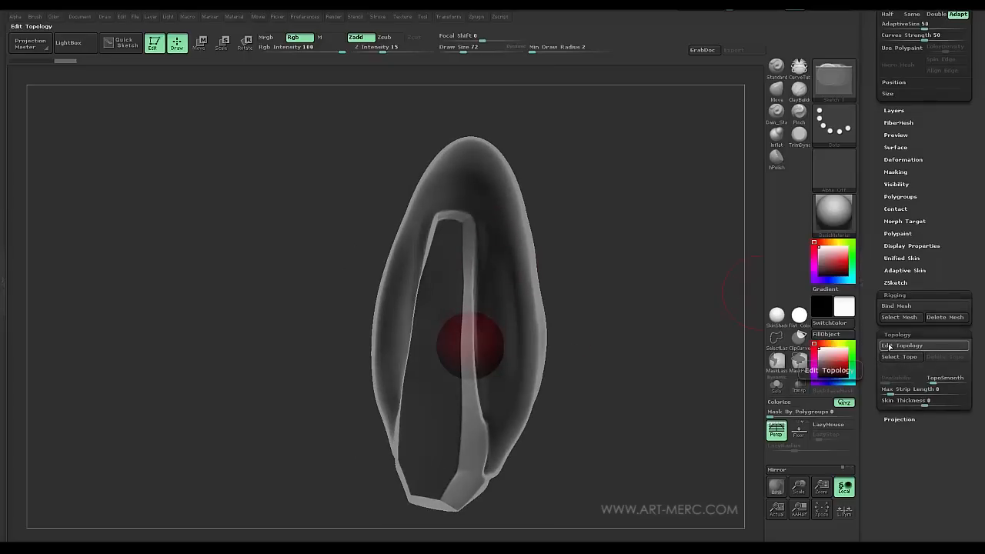
left_click(889, 347)
left_click_drag(263, 351, 264, 371)
key("shift+f")
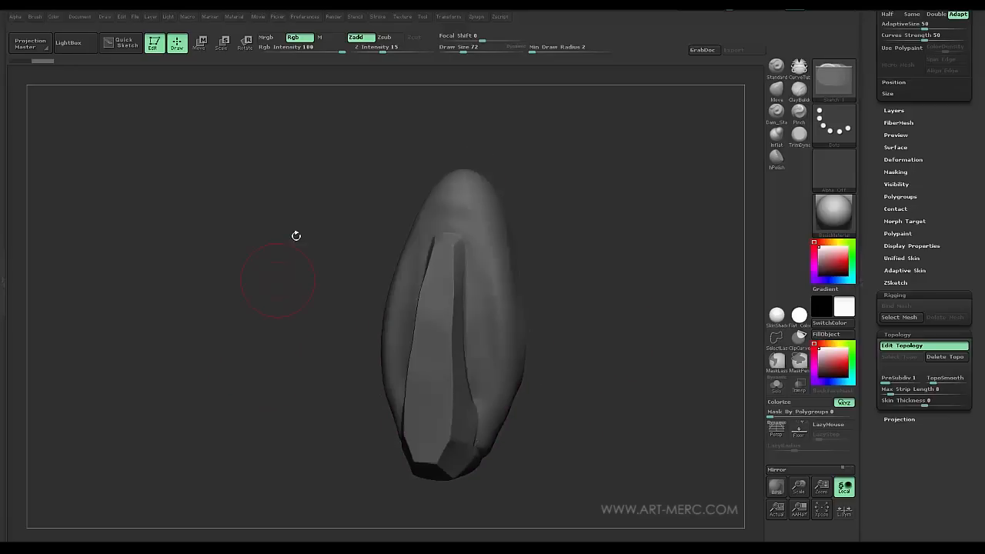
mouse_move(250, 286)
left_mouse_down()
mouse_move(265, 262)
mouse_move(233, 236)
mouse_move(223, 266)
mouse_move(254, 265)
mouse_move(249, 277)
mouse_move(277, 292)
mouse_move(259, 264)
mouse_move(237, 309)
mouse_move(264, 293)
left_mouse_up()
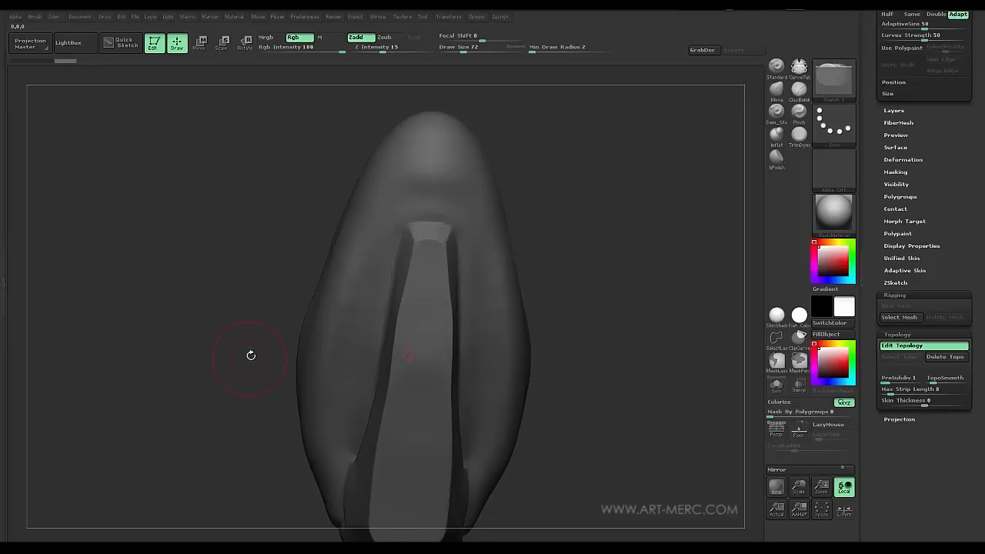
left_click_drag(246, 270, 250, 234)
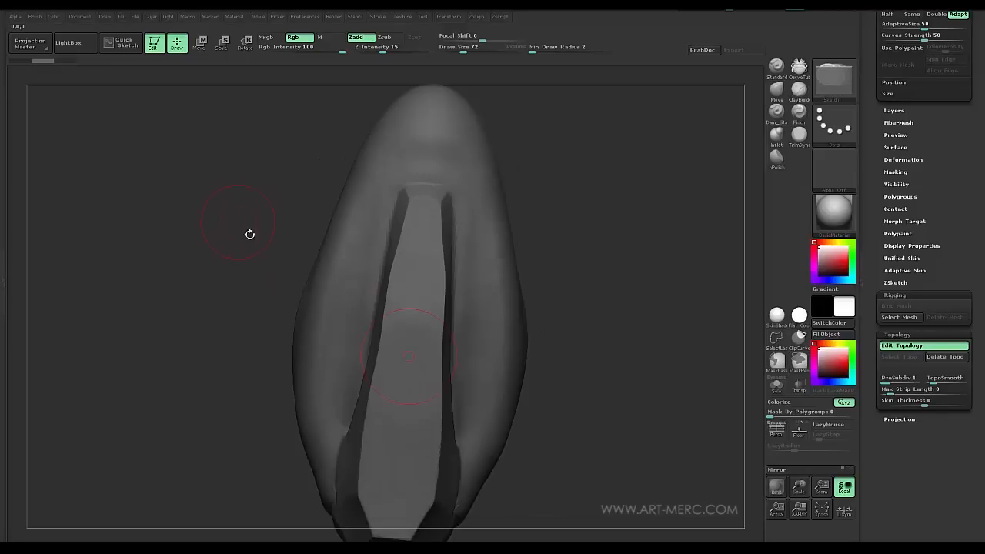
left_click(259, 297, "ctrl")
key("ctrl+z")
key("ctrl+z")
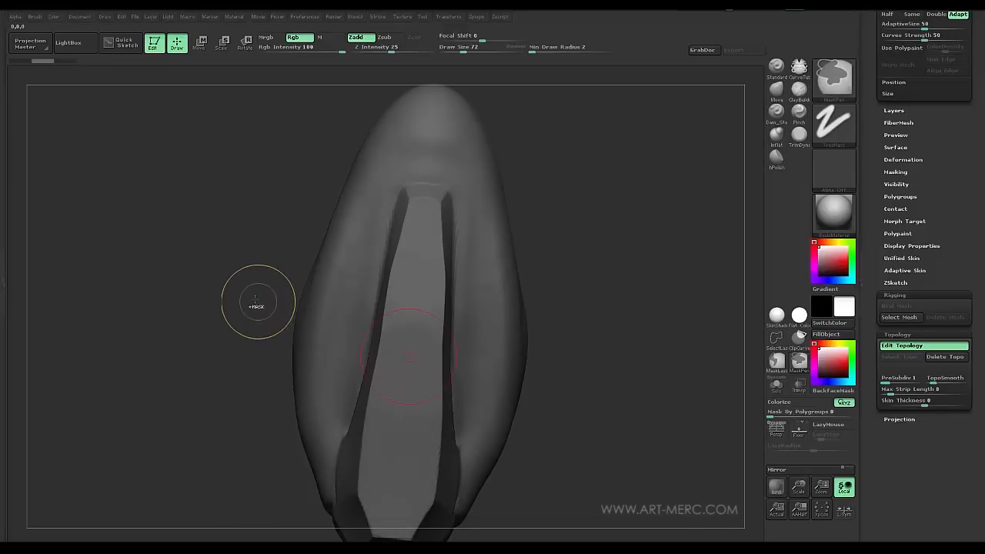
left_click_drag(243, 275, 236, 146)
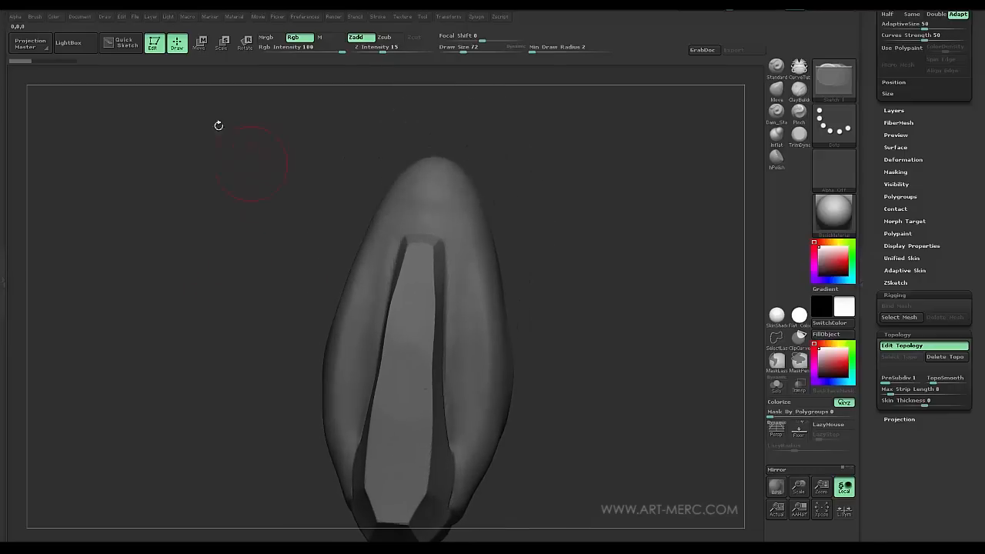
left_click(197, 48)
left_click_drag(194, 106, 231, 194)
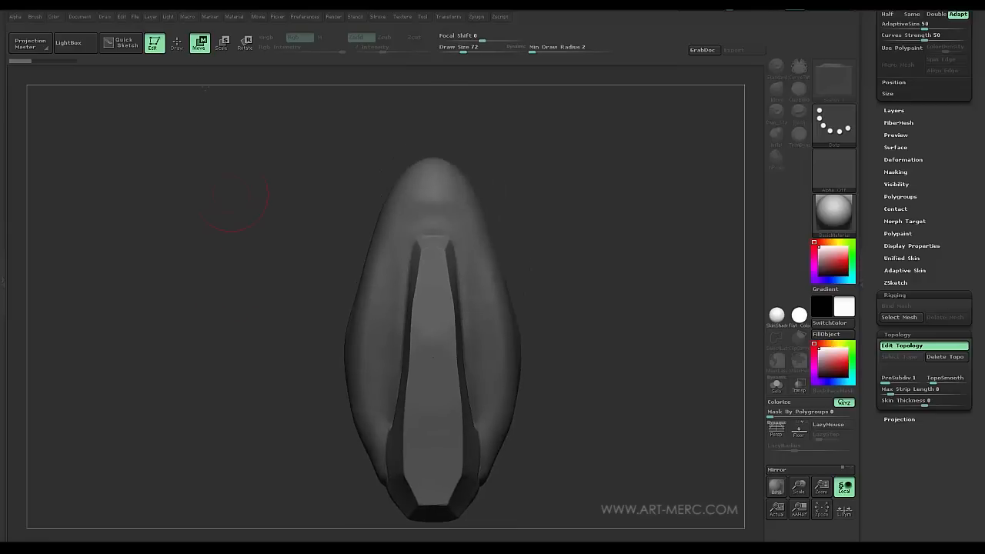
left_click(177, 44)
mouse_move(260, 310)
left_mouse_down("alt")
mouse_move(259, 220)
mouse_move(203, 257)
mouse_move(214, 301)
mouse_move(200, 286)
mouse_move(205, 332)
left_mouse_up("alt")
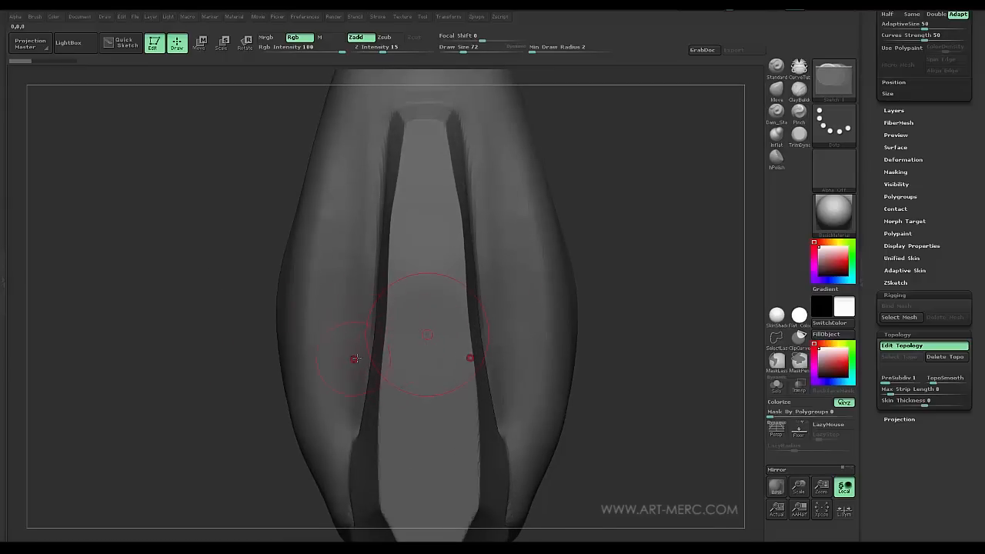
mouse_move(630, 323)
left_mouse_down("alt")
mouse_move(629, 297)
mouse_move(628, 331)
left_mouse_up("alt")
left_click(433, 285)
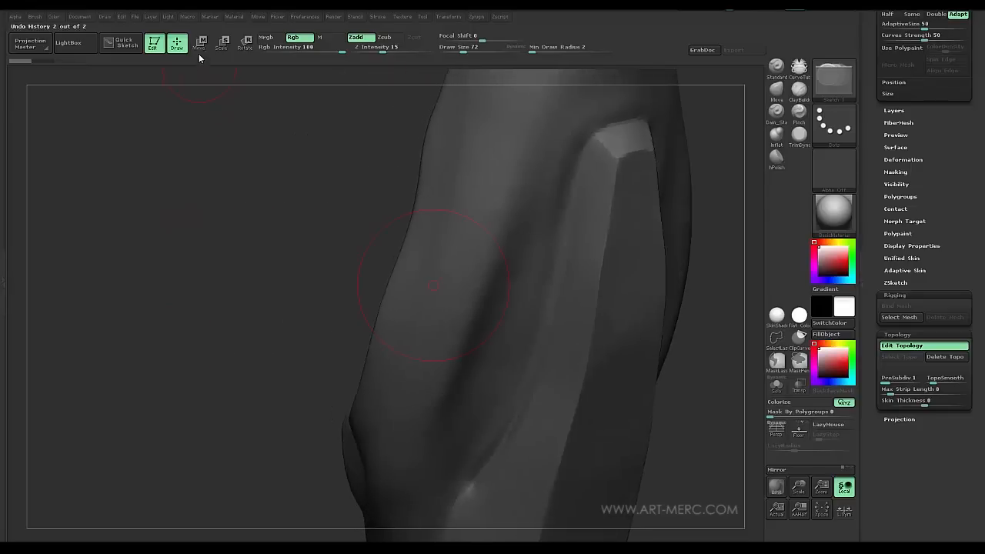
left_click(199, 44)
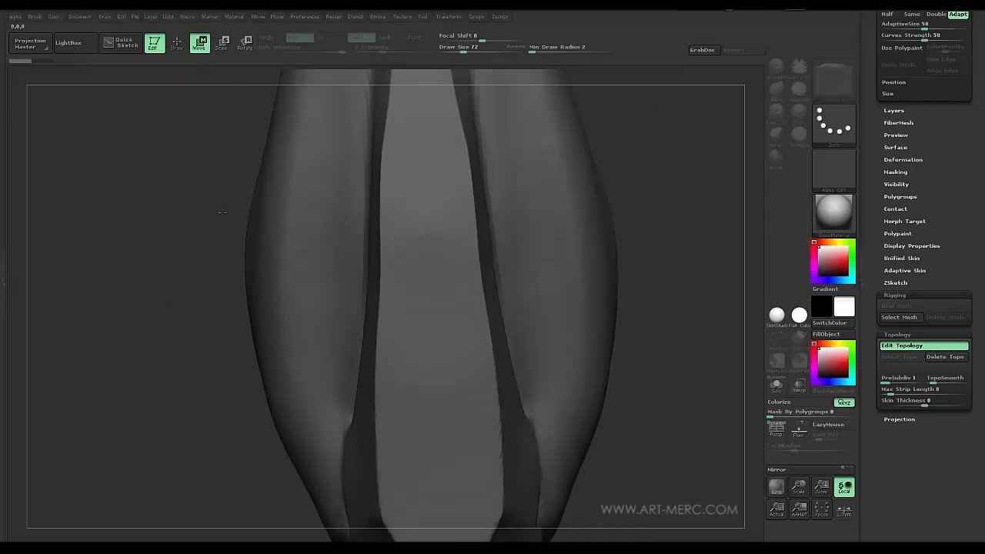
left_click_drag(193, 172, 191, 124)
left_click(177, 44)
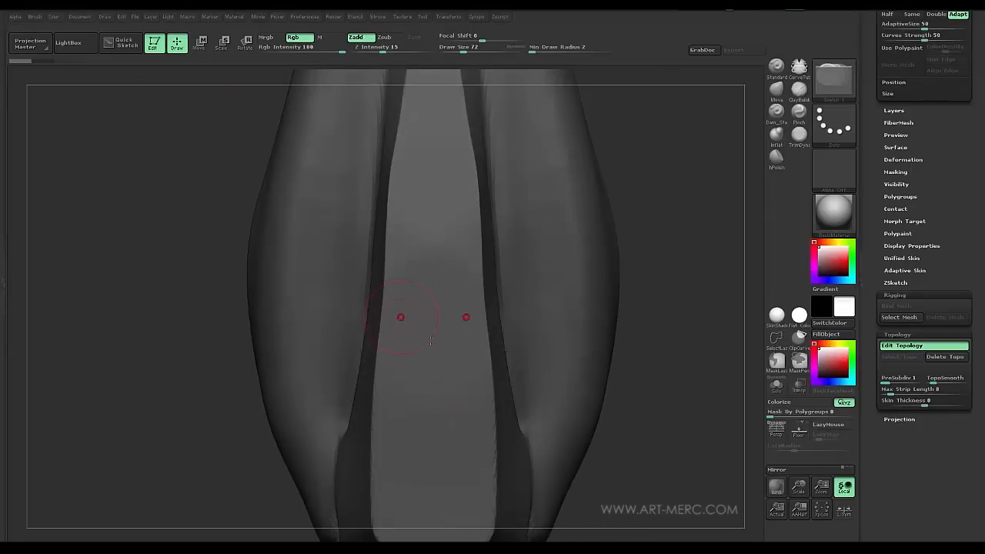
Step: Draw the first mirrored pair of topology faces across the middle of the raised central face panel
left_click(434, 284)
left_click_drag(183, 277, 202, 324, "alt")
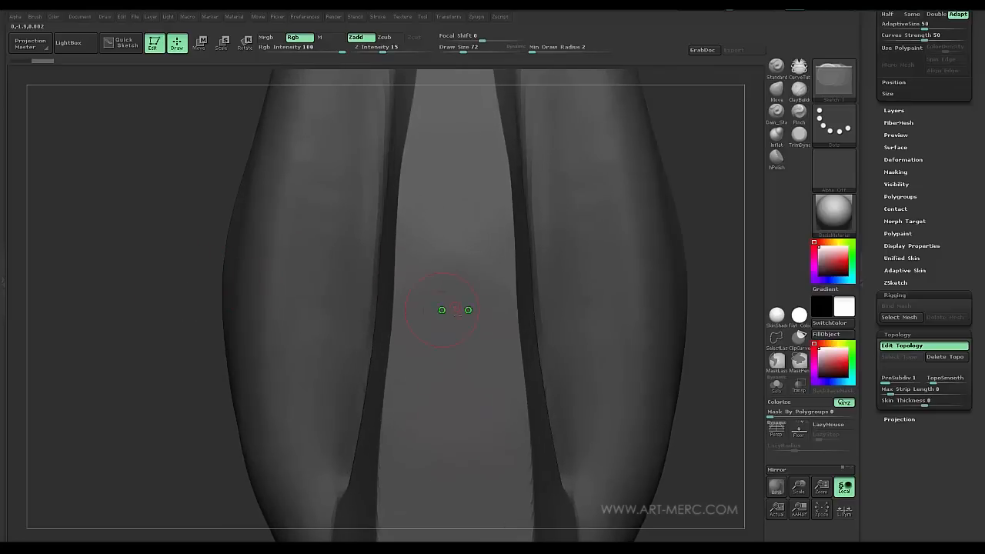
left_click(394, 314)
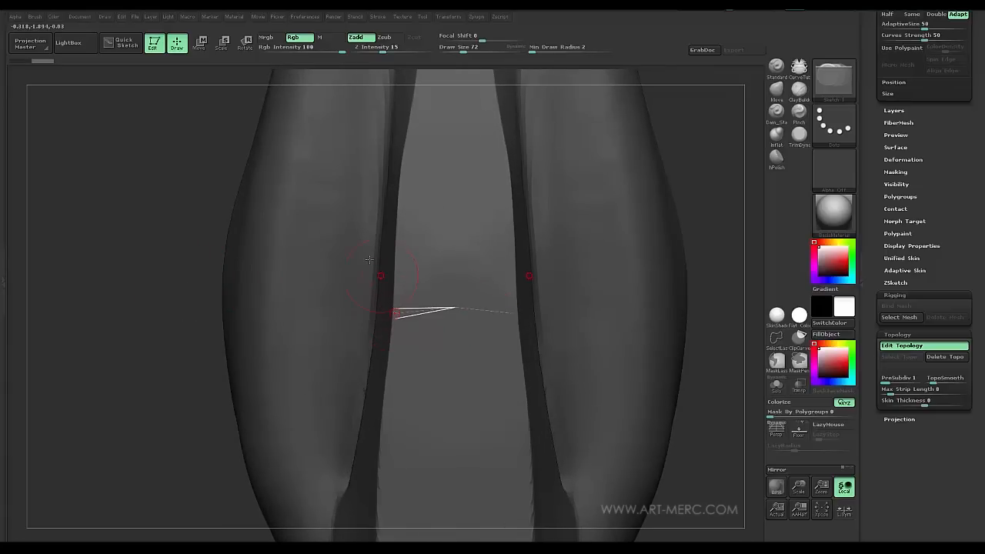
left_click(400, 222)
left_click(455, 221)
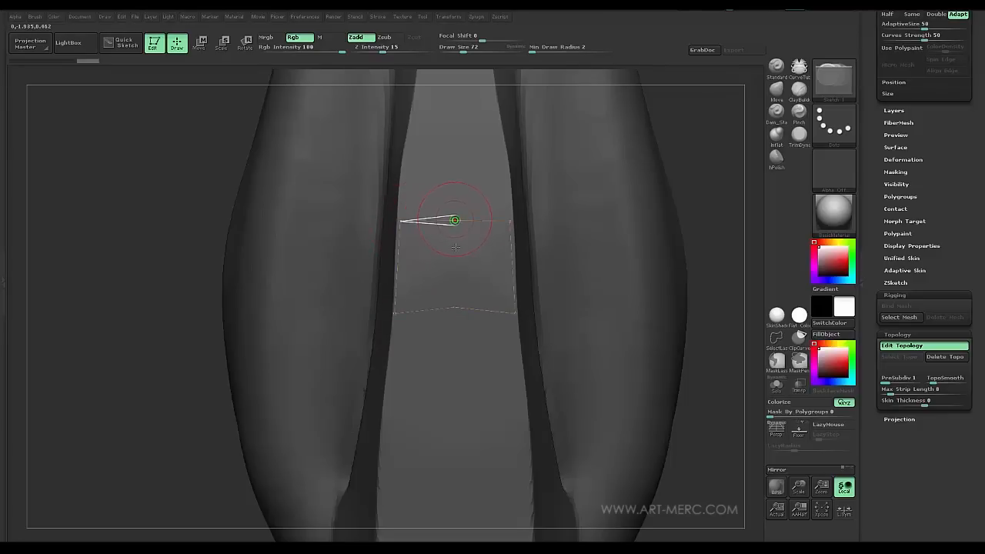
left_click(455, 308)
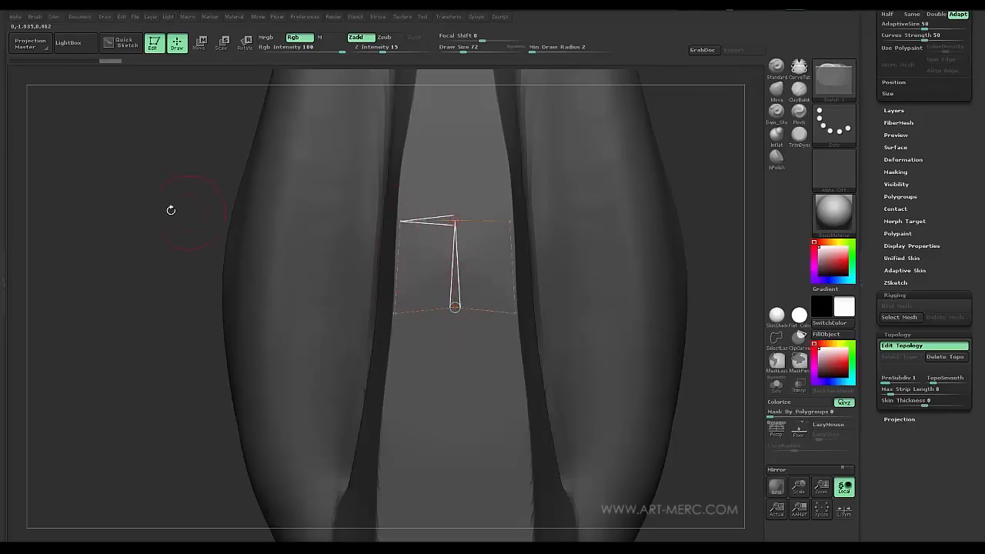
Step: Extend the topology up the central face panel with two more mirrored rows of faces to its narrow upper end
left_click_drag(161, 153, 177, 274)
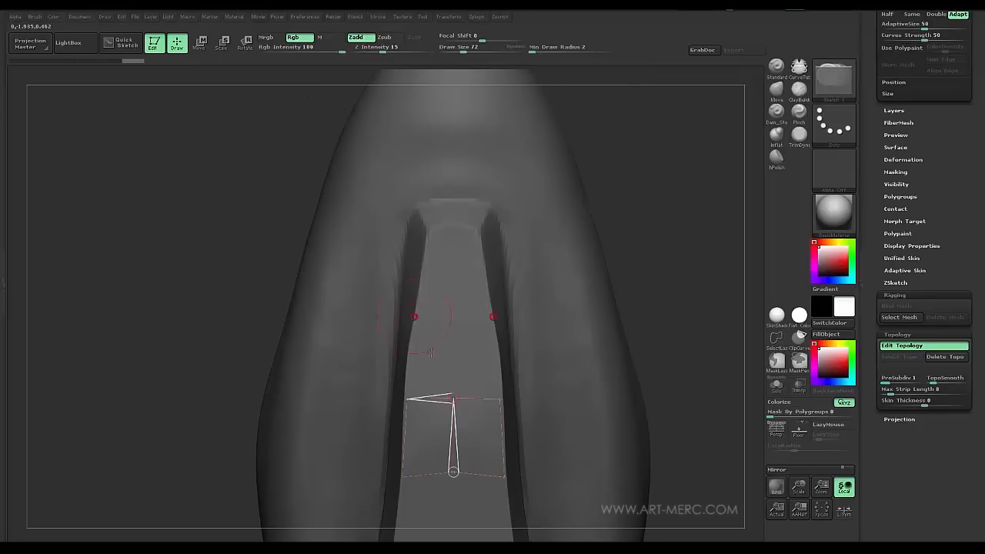
left_click(454, 320)
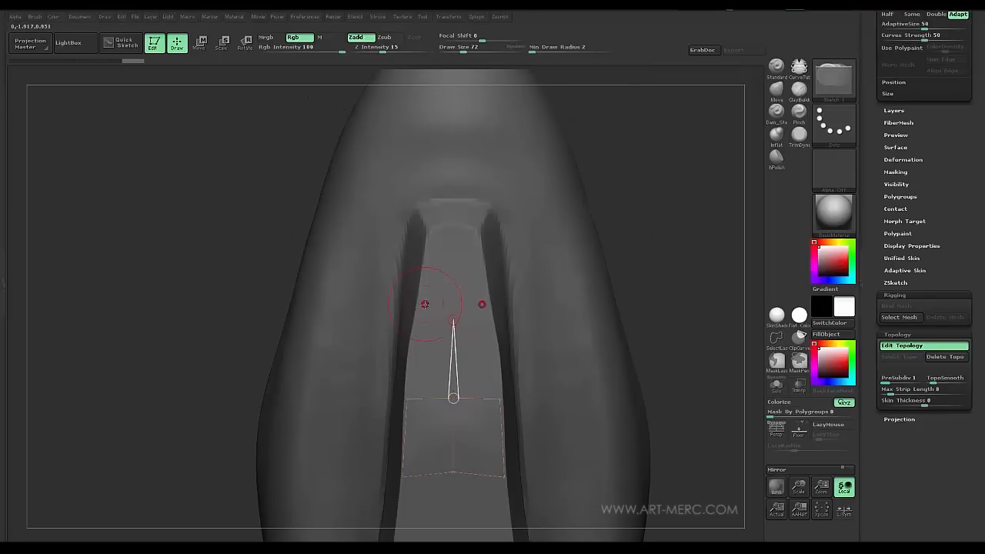
left_click(401, 398)
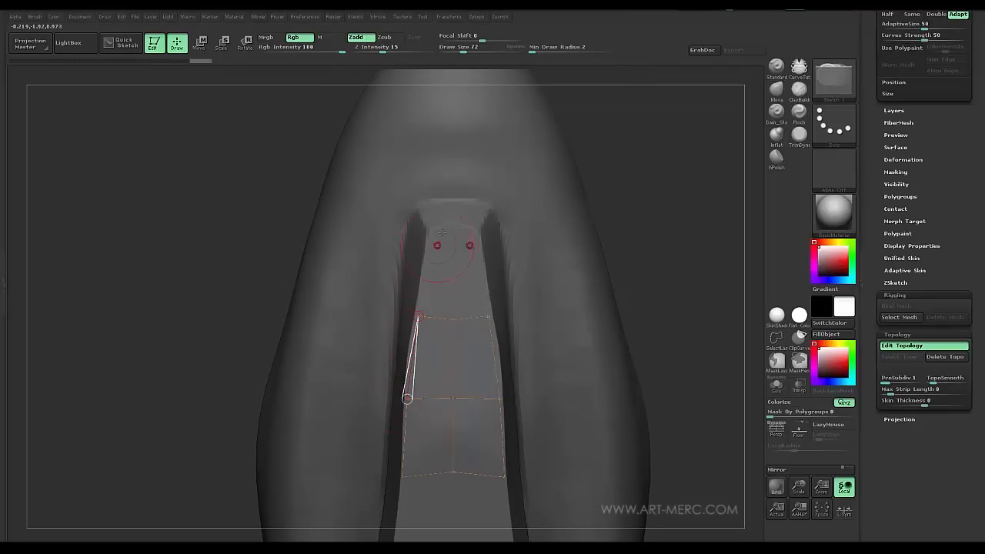
left_click(428, 234)
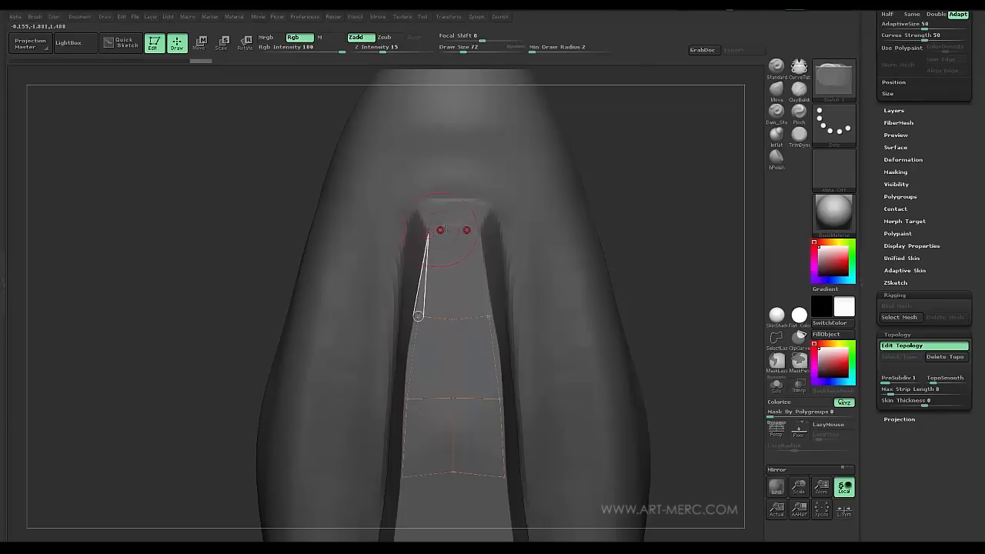
left_click(429, 233)
left_click(454, 319)
left_click(204, 306, "ctrl")
Step: Add one long mirrored row of faces below the first row, following the central panel's edges down toward the chin
left_click_drag(204, 306, 231, 184)
left_click(475, 262)
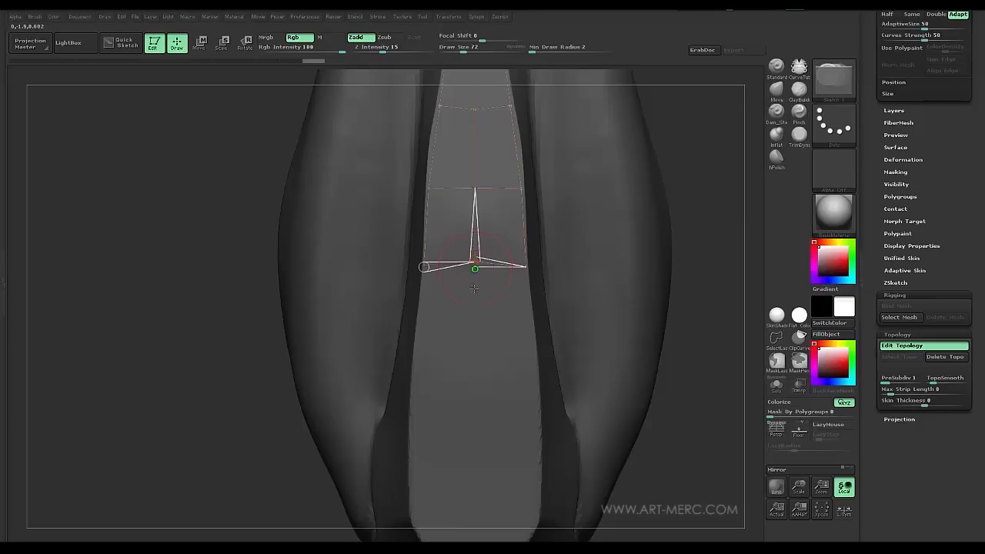
left_click_drag(231, 354, 254, 266)
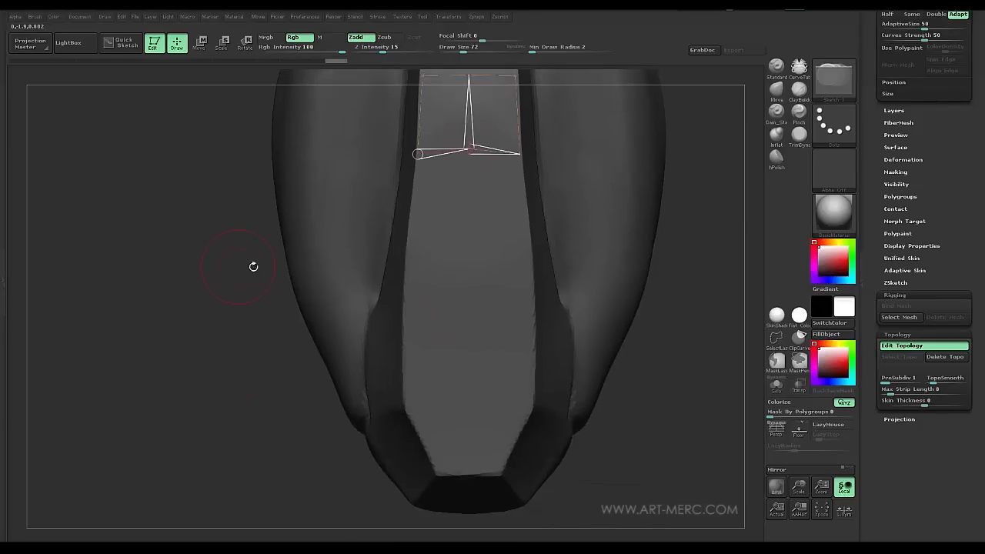
left_click(469, 324)
left_click(530, 324)
left_click(520, 154)
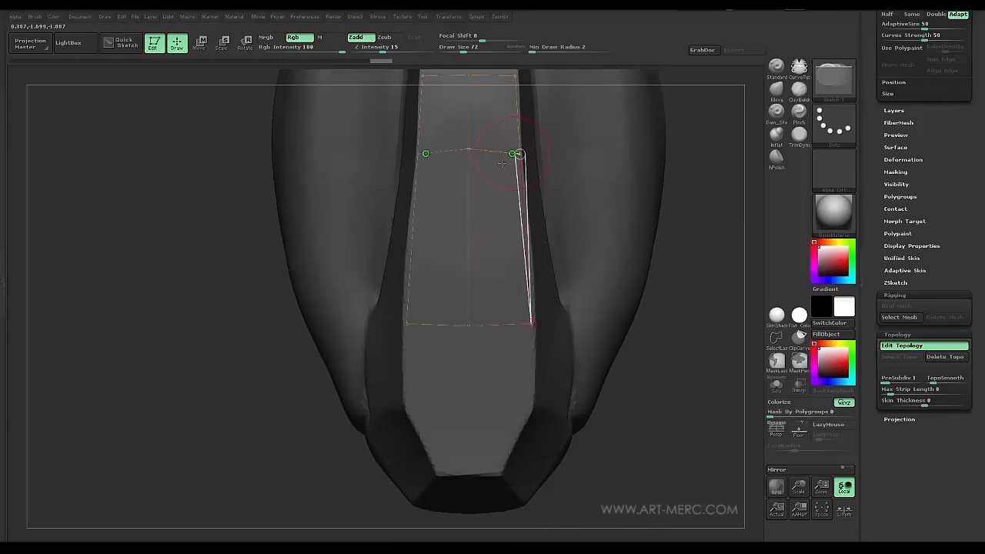
Step: Continue the central panel's topology with two more rows, tapering the last one to the panel's lower edge
left_click_drag(234, 424, 336, 324)
left_click(532, 261)
left_click(470, 266)
left_click(470, 186)
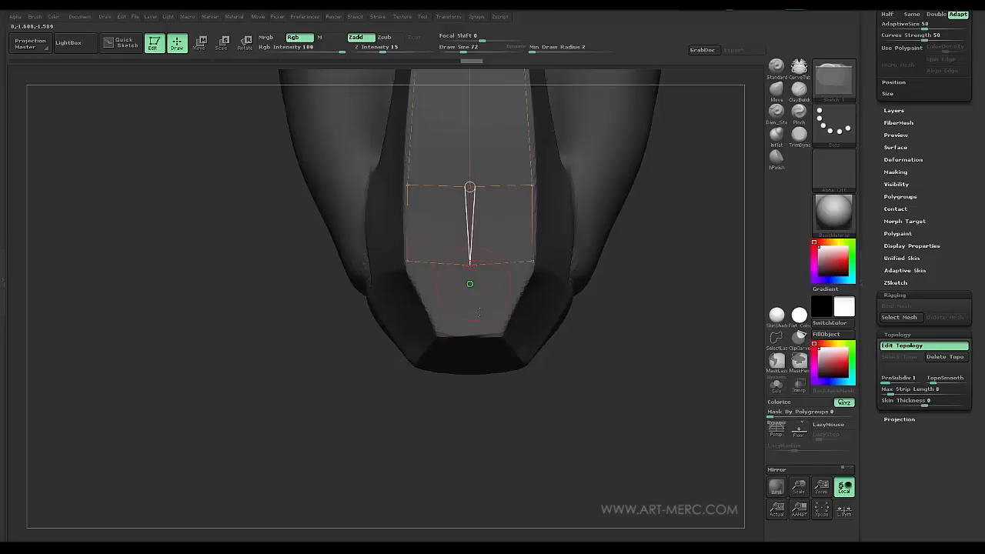
left_click(470, 334)
left_click(500, 334)
left_click(532, 262)
left_click_drag(592, 361, 529, 302, "alt")
left_click(576, 303)
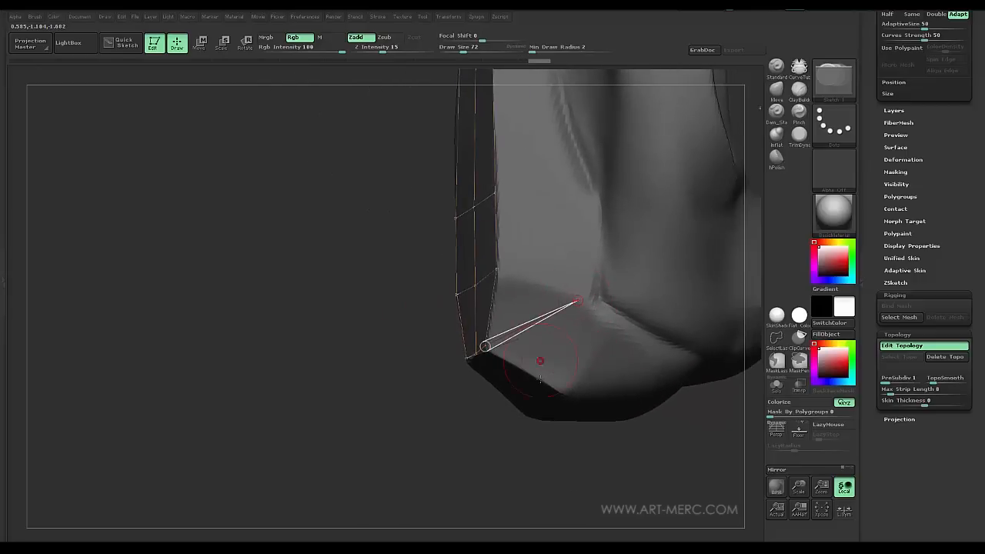
left_click_drag(385, 387, 538, 454)
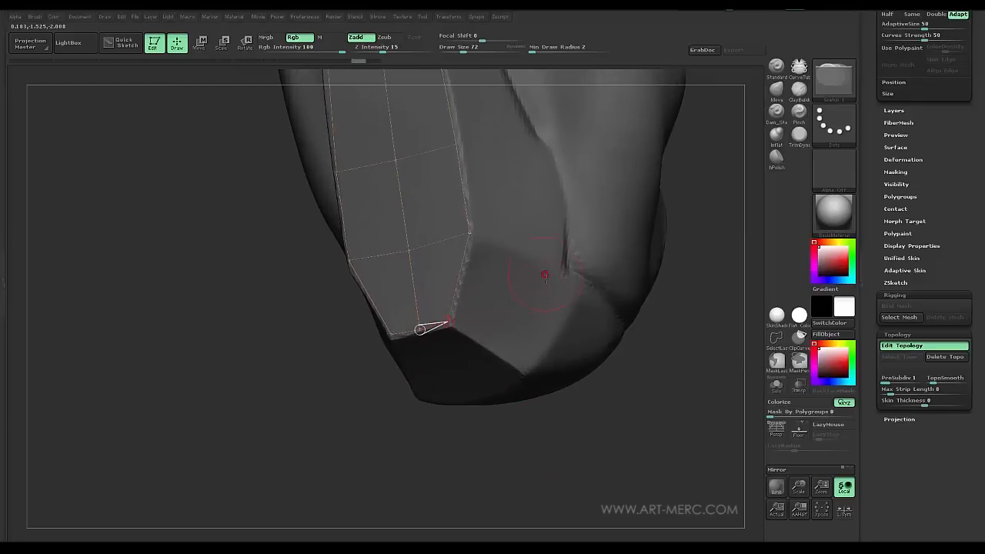
Step: Draw a mirrored four-sided face on the angled chin facet beside the central panel's tapered end, and deselect its last point
left_click_drag(623, 404, 520, 358)
left_click(534, 373)
left_click(572, 275)
left_click(470, 232)
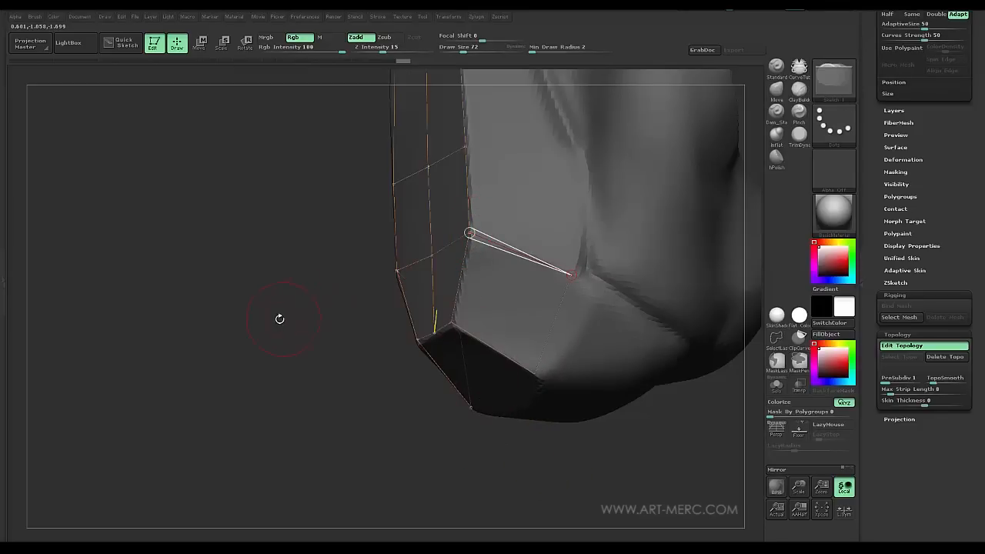
left_click_drag(248, 331, 364, 323)
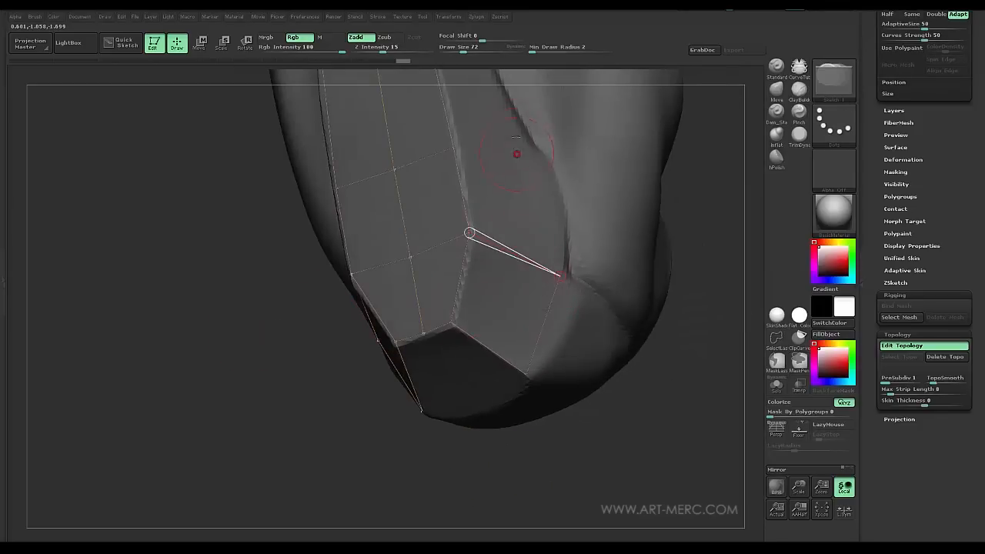
key("ctrl")
key("ctrl")
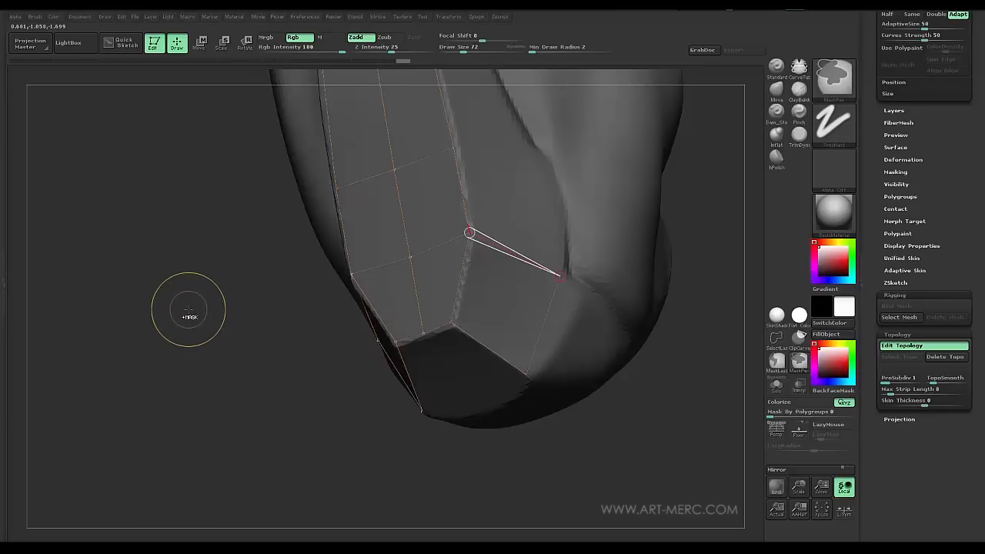
key("ctrl")
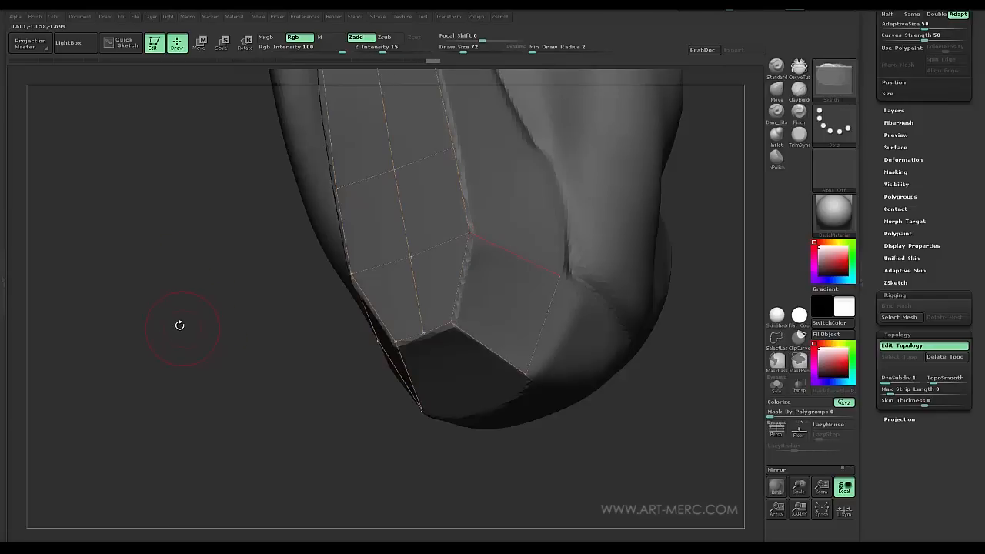
mouse_move(209, 377)
left_mouse_down()
mouse_move(185, 418)
mouse_move(185, 387)
left_mouse_up()
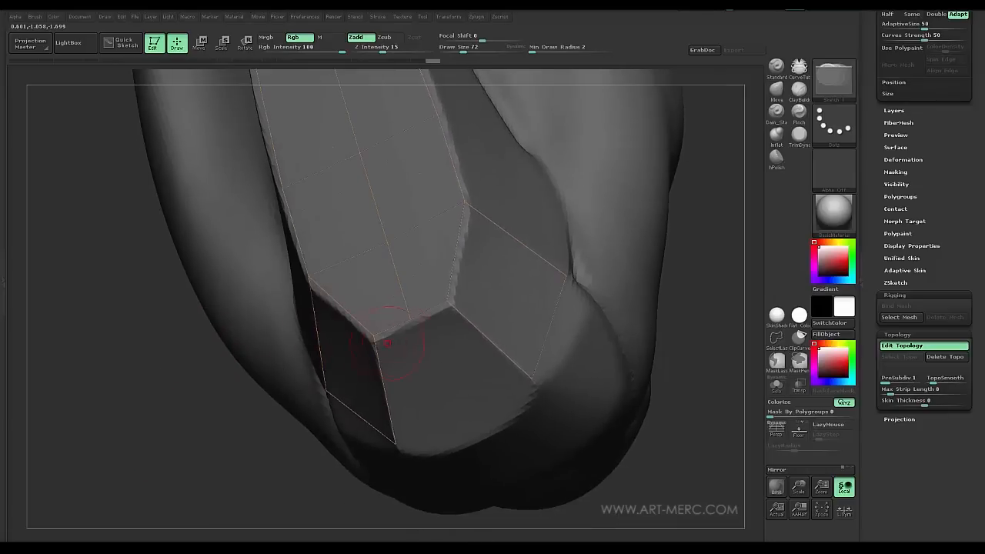
left_click(410, 320)
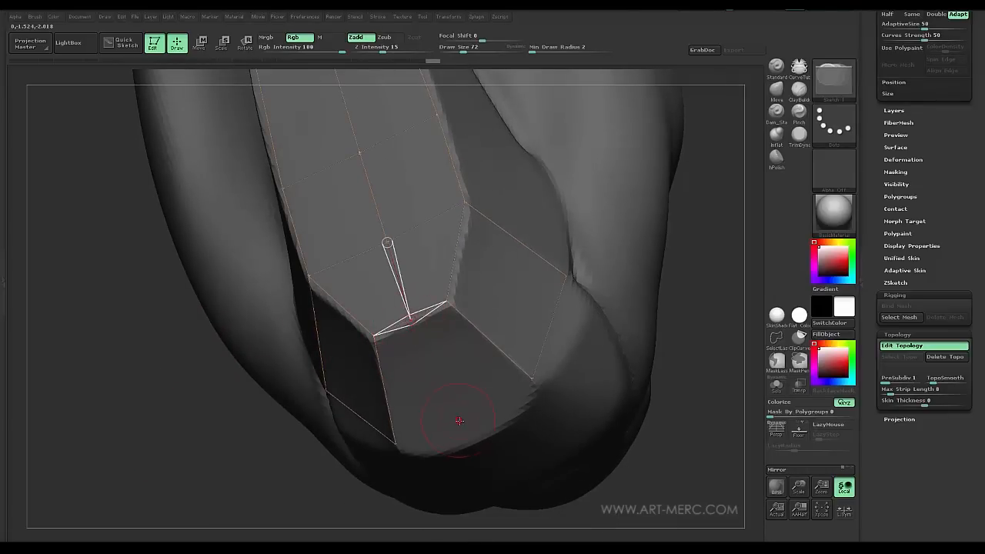
left_click(460, 430)
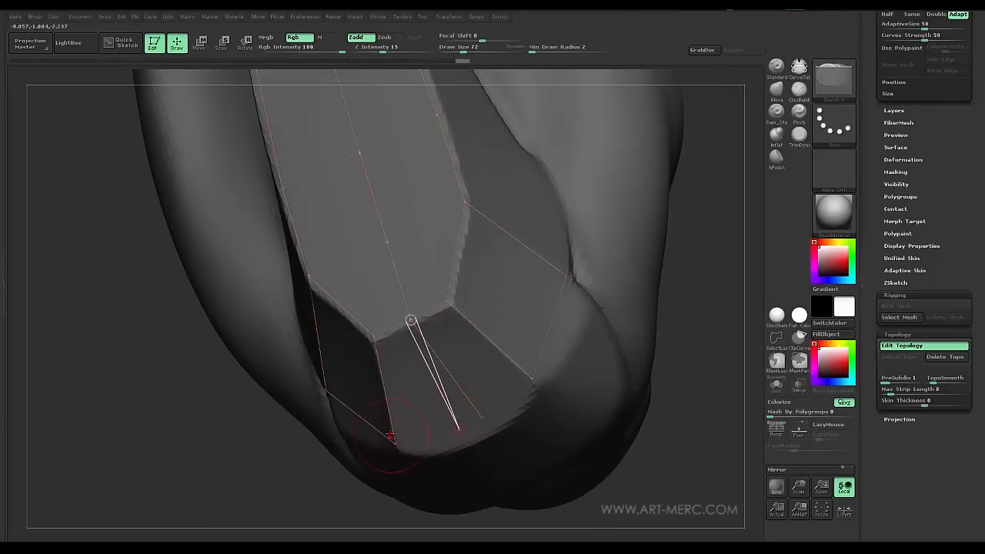
key("ctrl+z")
left_click_drag(264, 524, 263, 471)
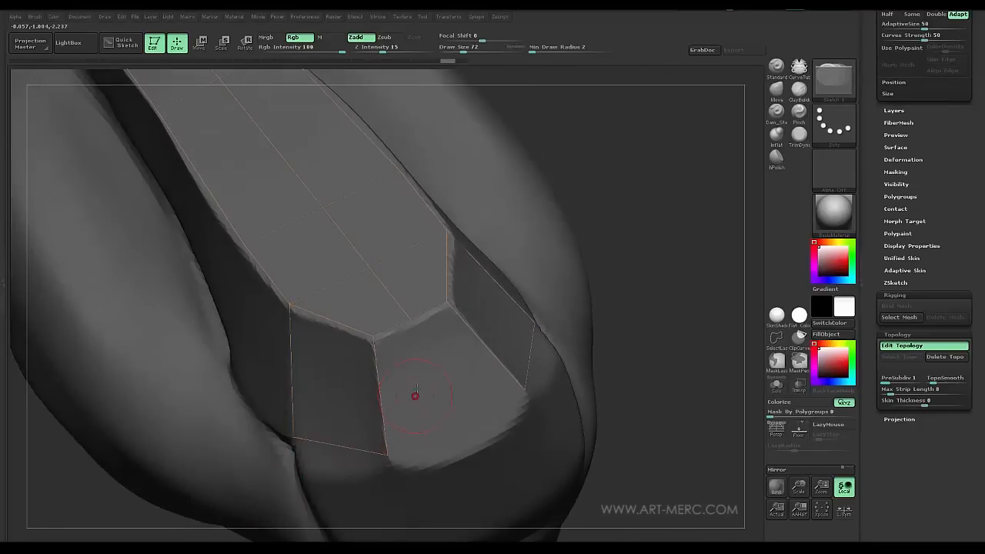
left_click(410, 320)
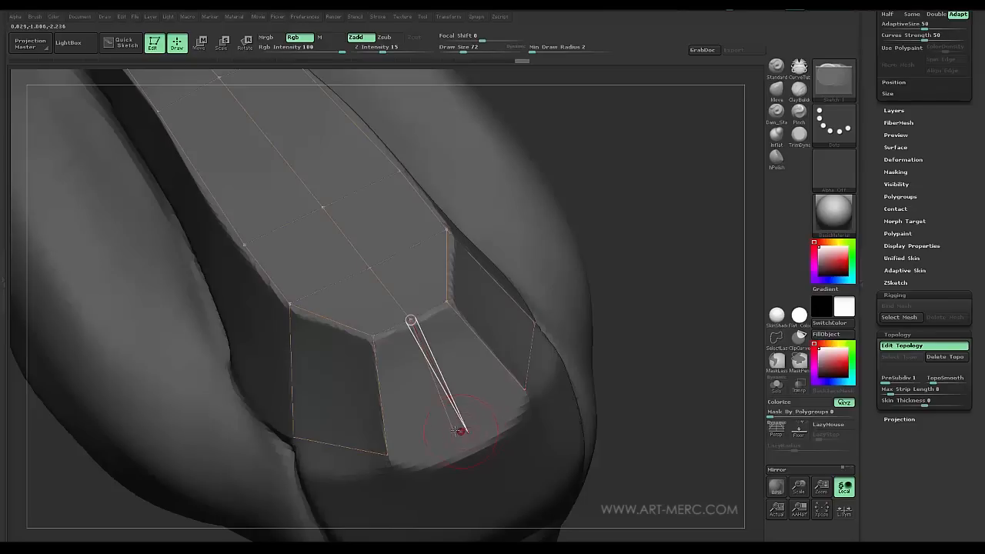
key("ctrl+z")
Step: Cover the chin facet below the central panel with two mirrored faces sharing a point on the centre line, and deselect the point
left_click_drag(664, 449, 138, 301)
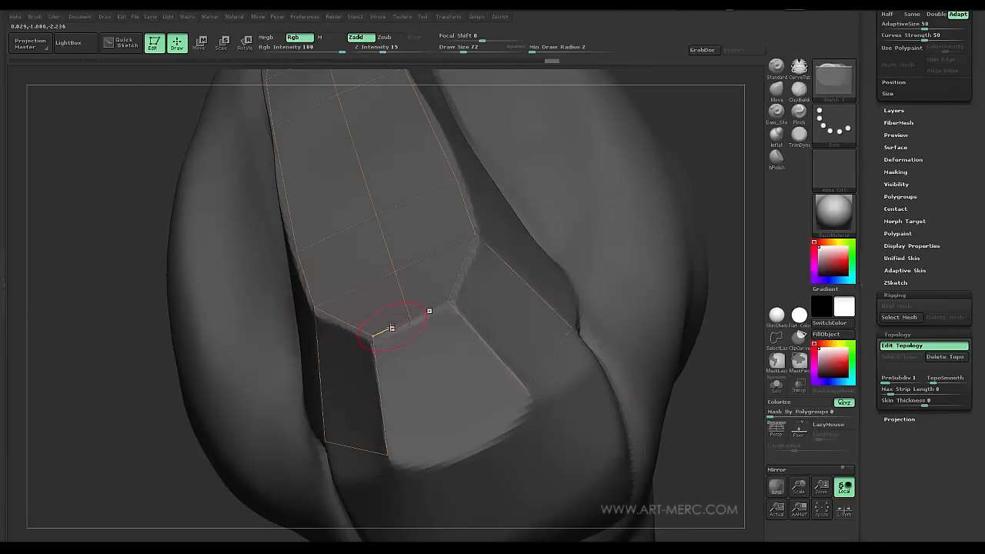
left_click(395, 271)
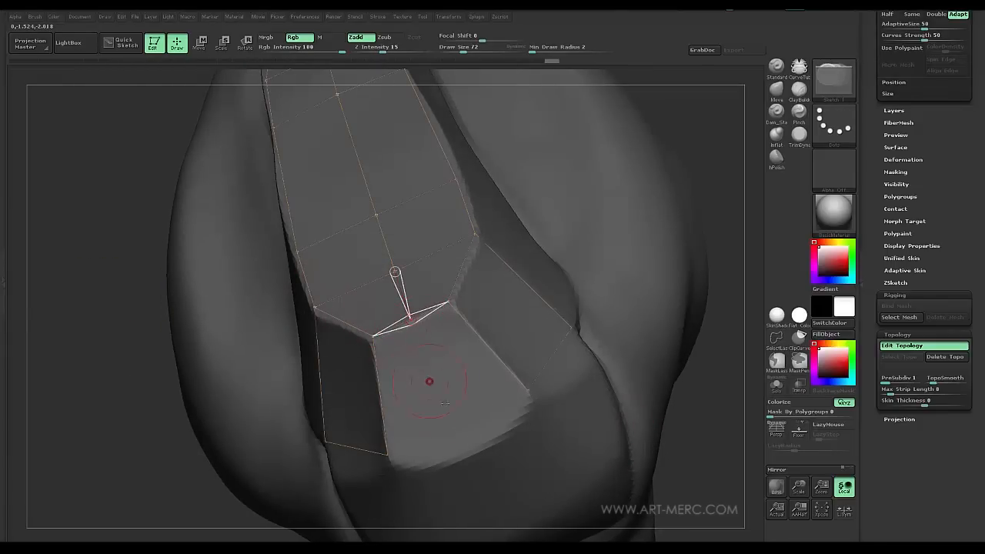
left_click(457, 435)
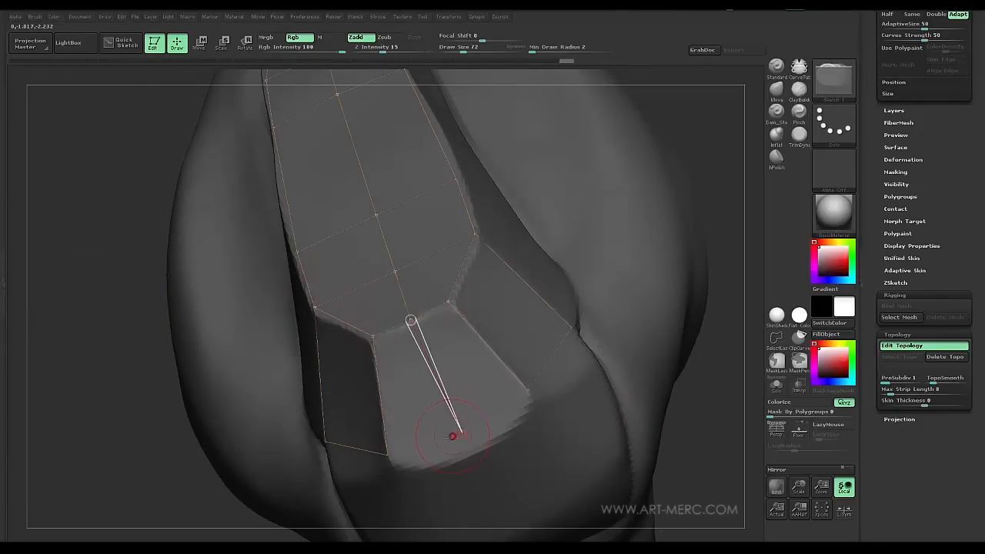
left_click(388, 456)
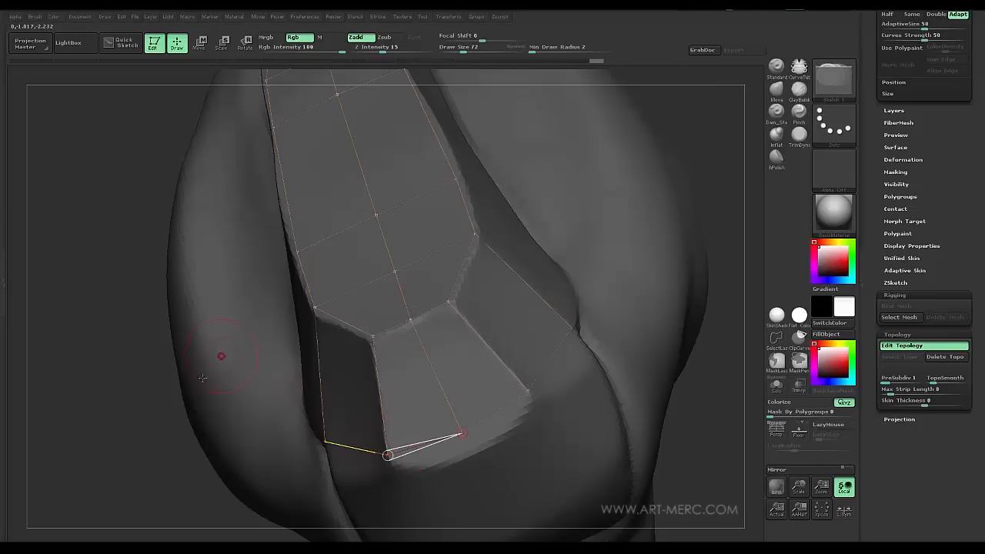
left_click(136, 444, "ctrl")
Step: Draw two mirrored faces along the central panel's side wall, continuing up from the chin facet to the panel's edge points
left_click_drag(113, 429, 590, 357, "alt")
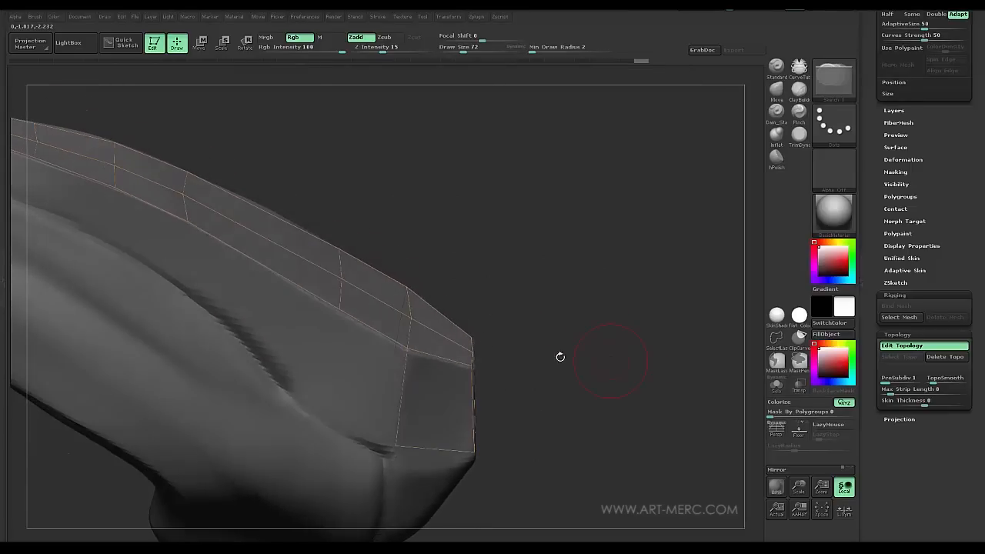
left_click(396, 445)
left_click(312, 407)
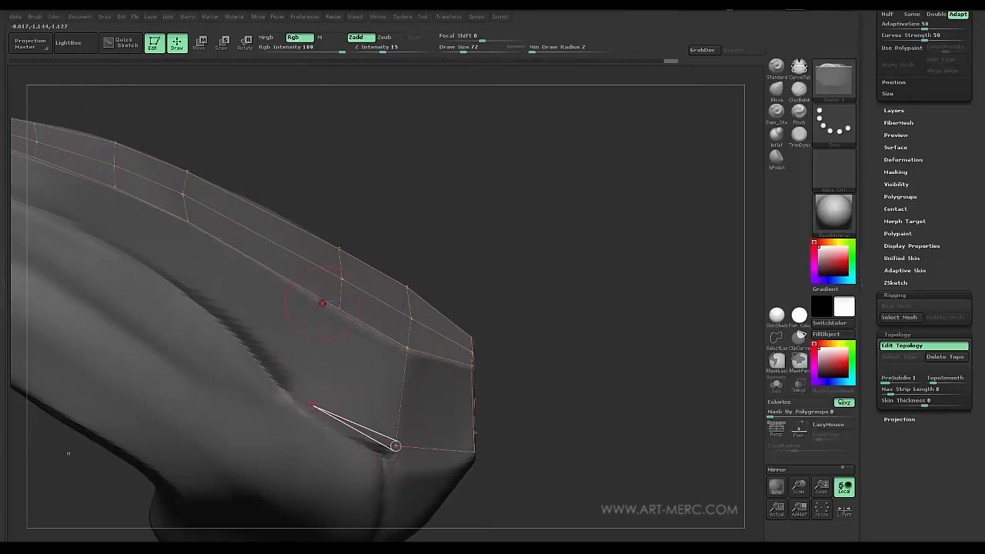
left_click(340, 310)
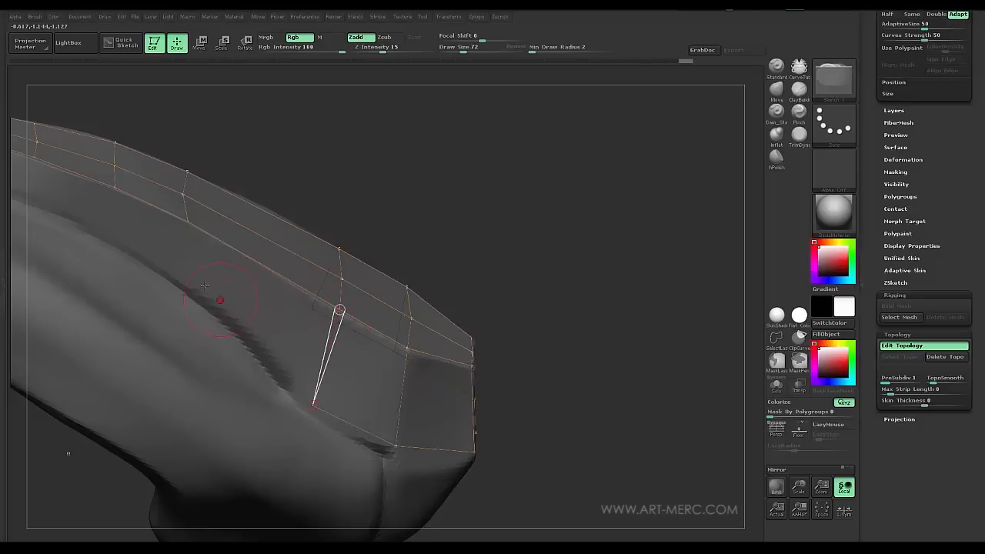
left_click(244, 323)
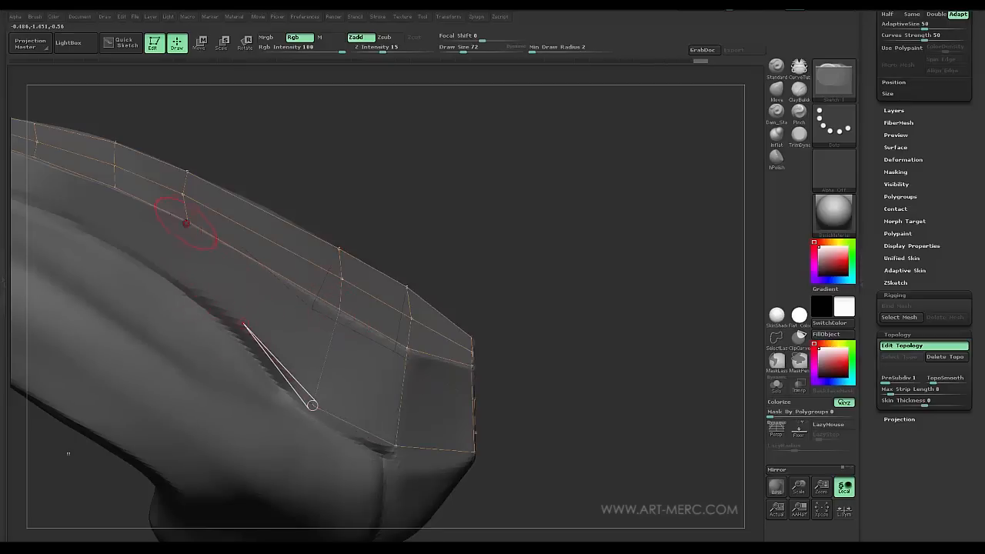
left_click(187, 222)
Step: Continue the mirrored side-wall faces to the central panel's upper end and cover the end facet
left_click_drag(229, 147, 319, 216)
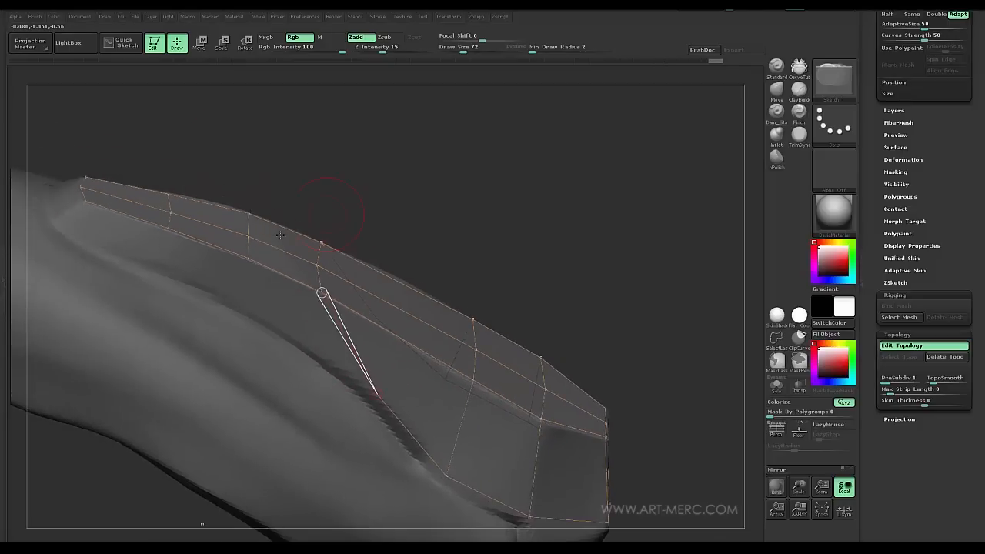
left_click(248, 306)
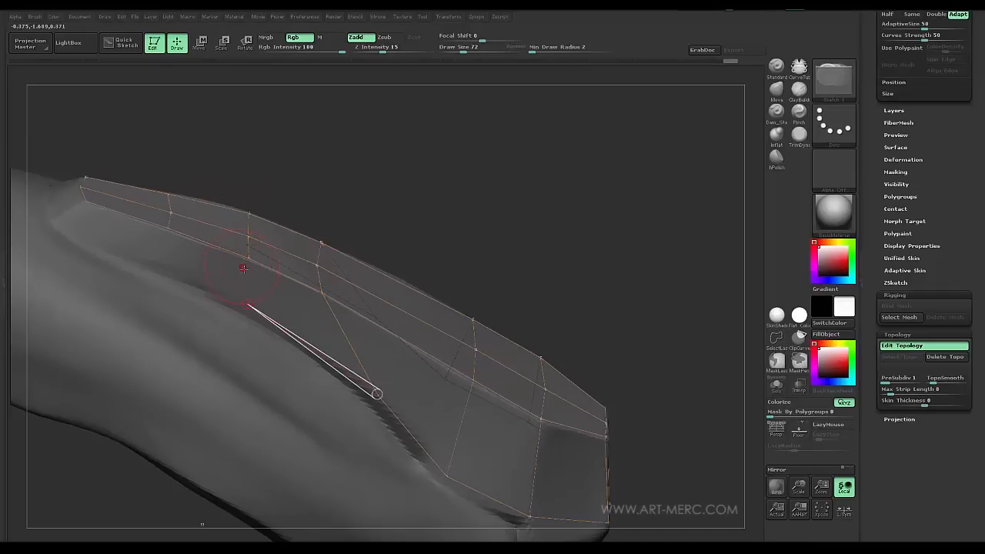
left_click(249, 258)
left_click_drag(182, 158, 253, 221, "alt")
left_click(252, 298)
left_click(256, 257)
left_click(233, 289)
left_click_drag(209, 193, 225, 248)
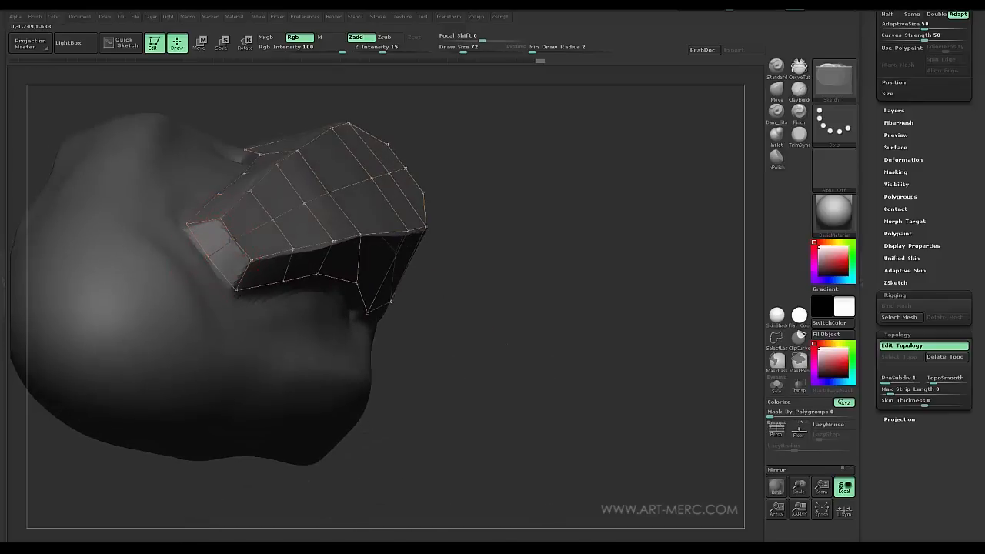
Step: Set the adaptive skin density to 1 and preview the panel mesh, checking its polygon layout
mouse_move(454, 385)
left_mouse_down()
mouse_move(460, 420)
mouse_move(308, 323)
mouse_move(254, 196)
mouse_move(203, 488)
mouse_move(295, 411)
mouse_move(253, 415)
mouse_move(235, 442)
mouse_move(249, 368)
mouse_move(205, 426)
mouse_move(270, 402)
left_mouse_up()
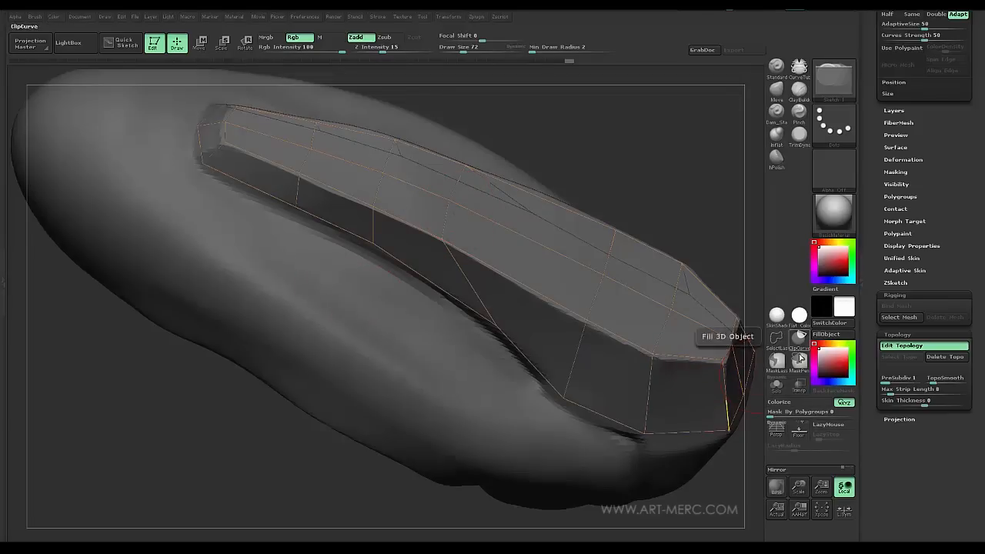
mouse_move(177, 448)
left_mouse_down()
mouse_move(195, 333)
mouse_move(160, 406)
mouse_move(170, 404)
mouse_move(152, 405)
mouse_move(165, 440)
mouse_move(188, 437)
mouse_move(173, 418)
mouse_move(174, 472)
mouse_move(161, 423)
left_mouse_up()
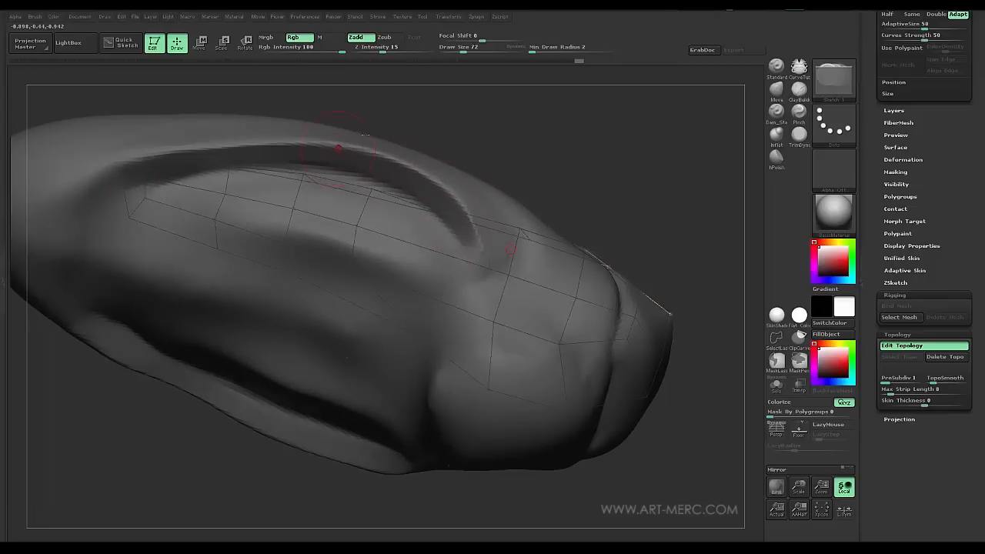
left_click_drag(470, 102, 565, 238)
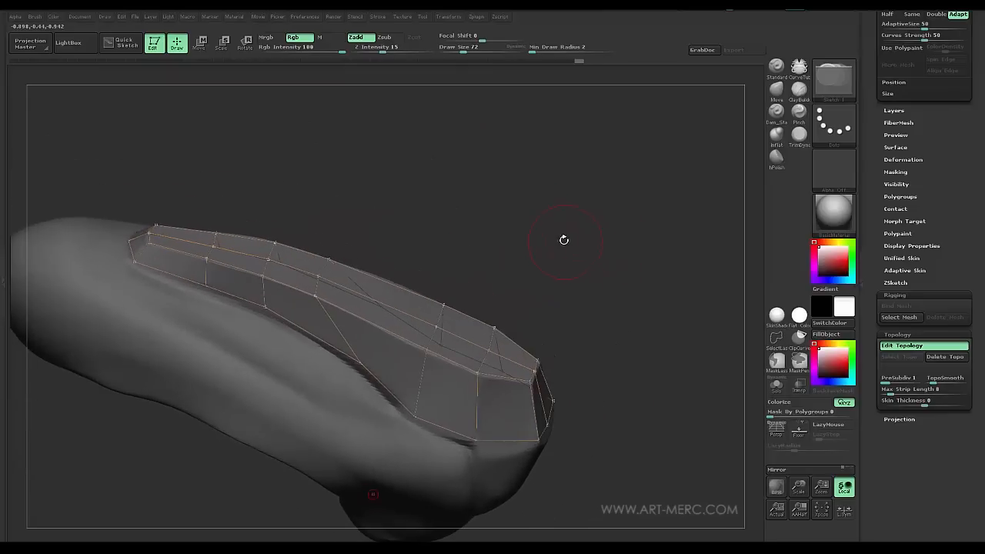
left_click(895, 271)
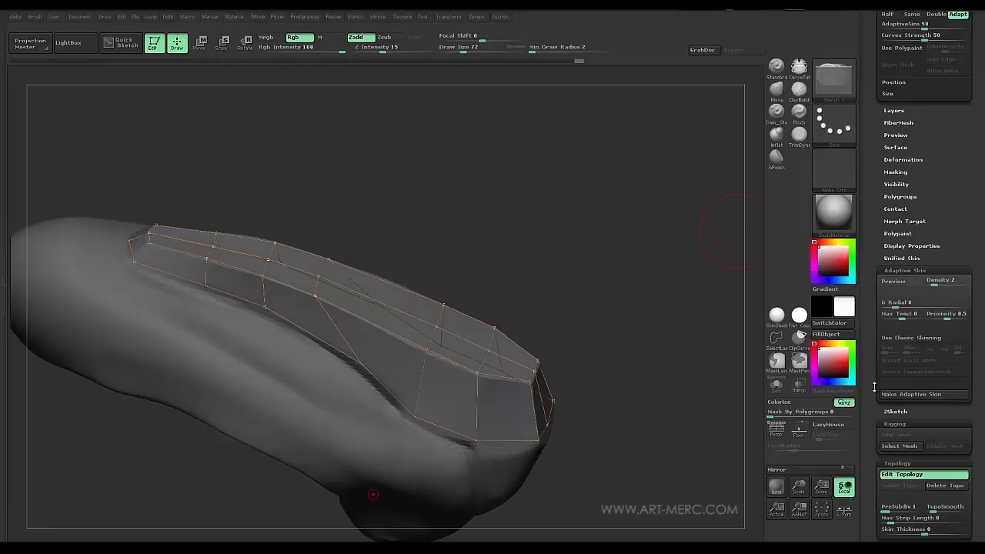
left_click_drag(870, 370, 869, 344)
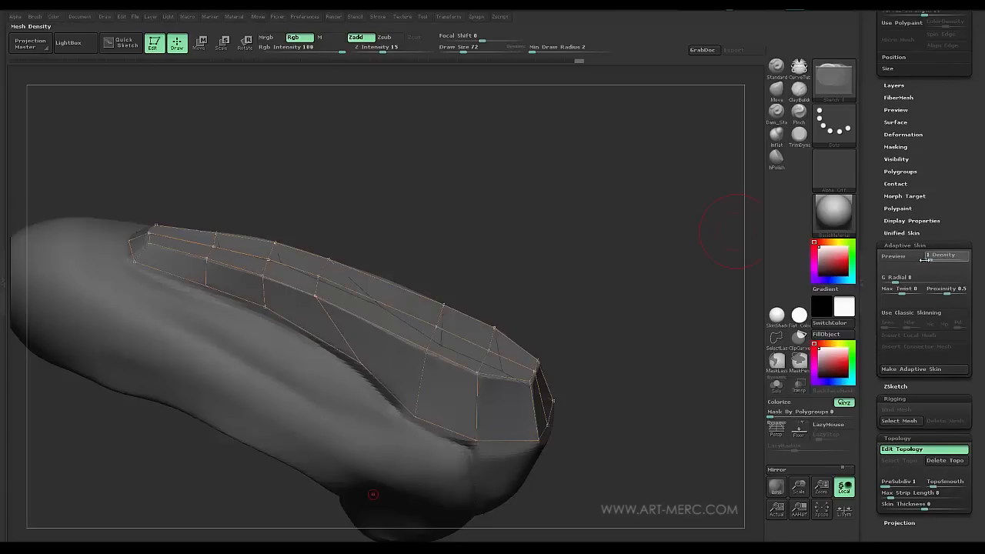
left_click(893, 256)
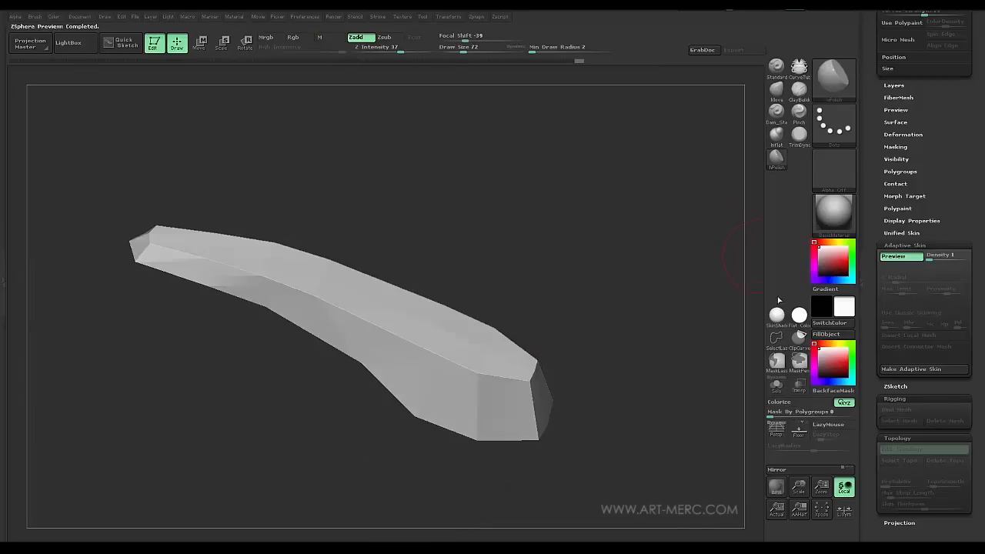
left_click_drag(667, 321, 647, 278)
left_click_drag(604, 356, 638, 277)
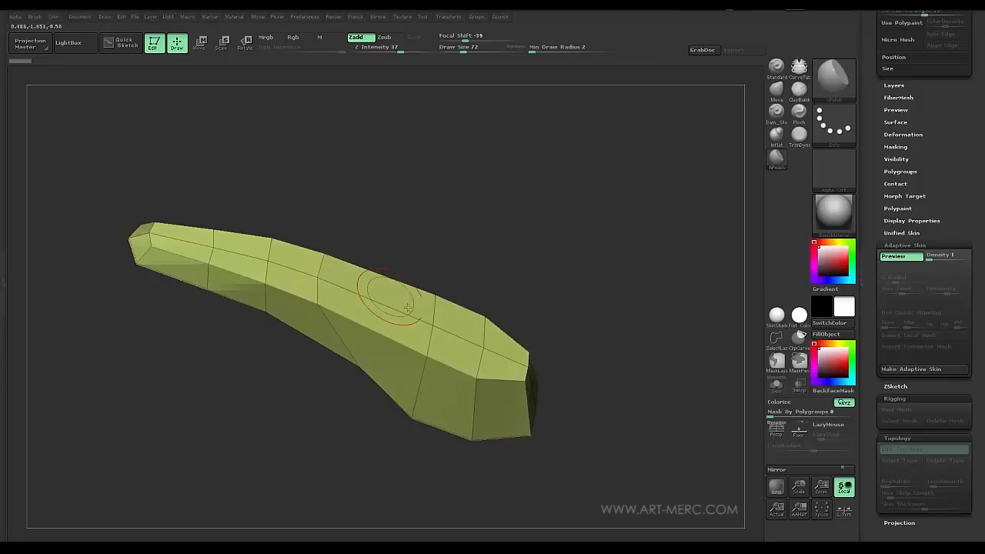
key("shift+f")
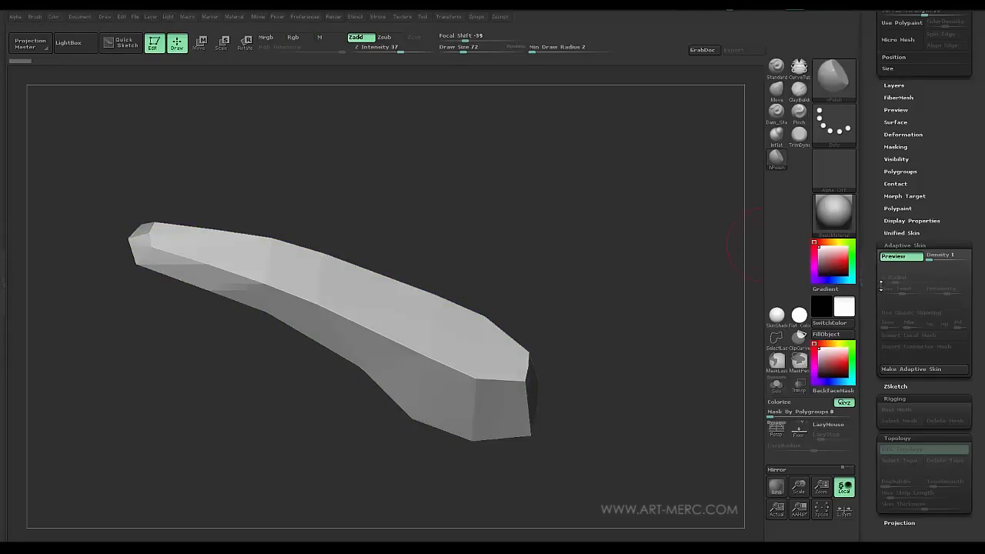
Step: Make an adaptive skin from the panel topology and switch to the sculpted PM3D_Sphere3D head tool
left_click(892, 369)
left_click_drag(874, 181, 869, 331)
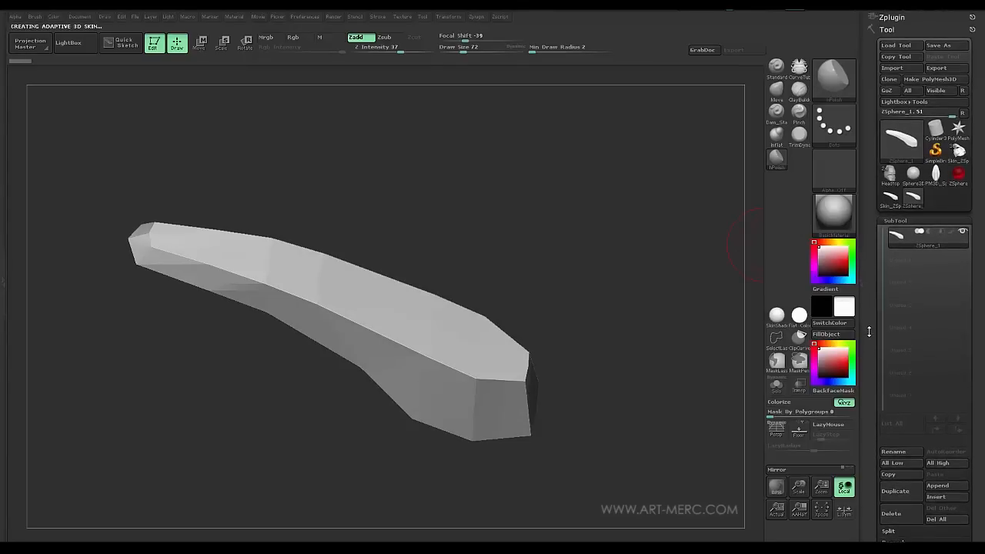
mouse_move(960, 153)
left_click(936, 174)
left_click_drag(649, 409, 738, 339)
left_click_drag(868, 453, 873, 389)
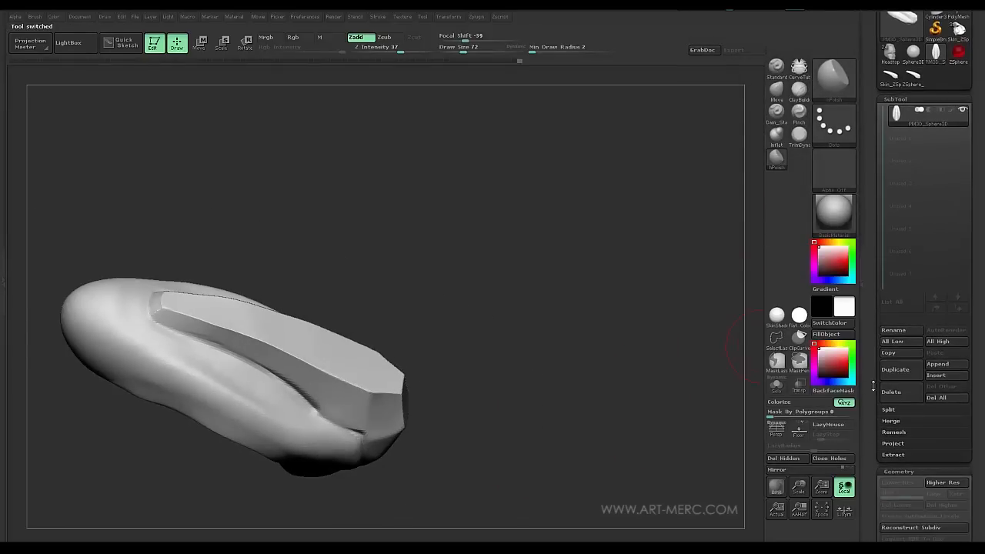
Step: Append the Skin_ZSphere_1 panel mesh to the sculpted head as a subtool and select it
left_click(943, 365)
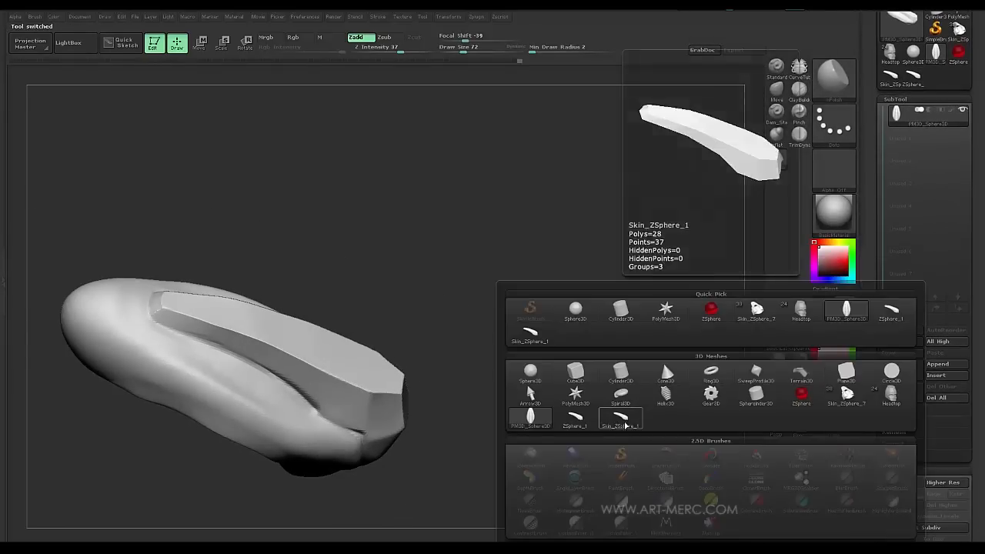
left_click(620, 421)
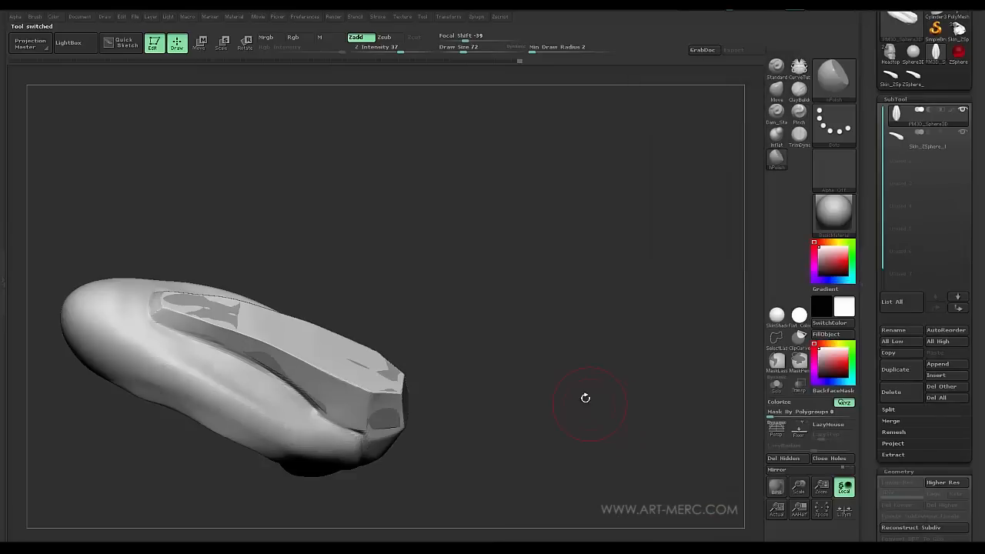
left_click(909, 141)
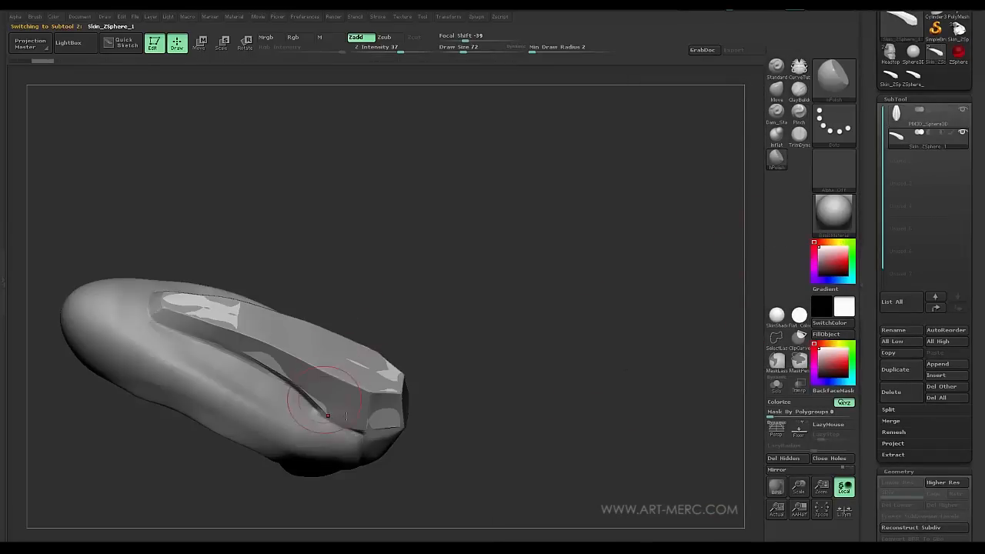
left_click_drag(497, 403, 549, 321)
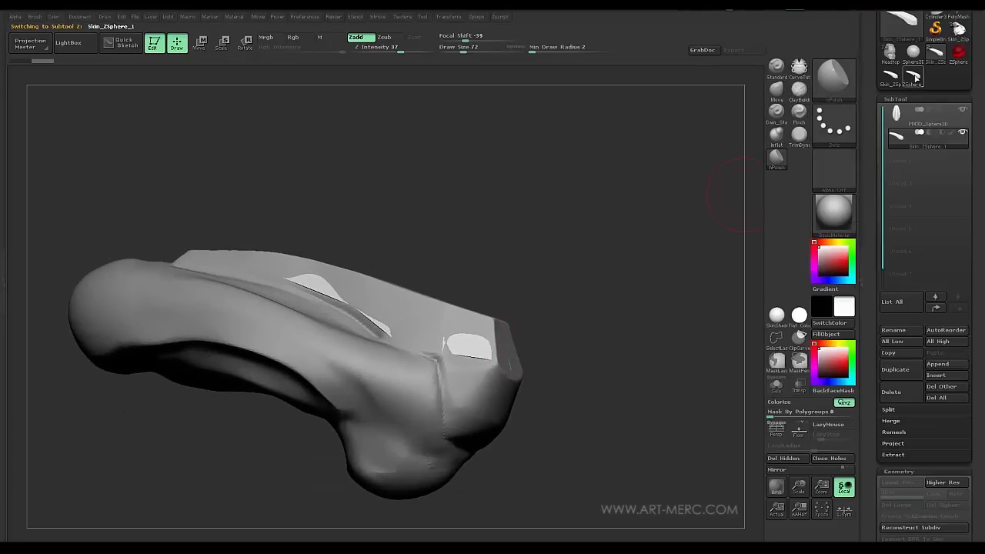
Step: Return to the ZSphere_1 topology tool, leave the skin preview, and set the topology Skin Thickness to about -0.007
left_click(913, 81)
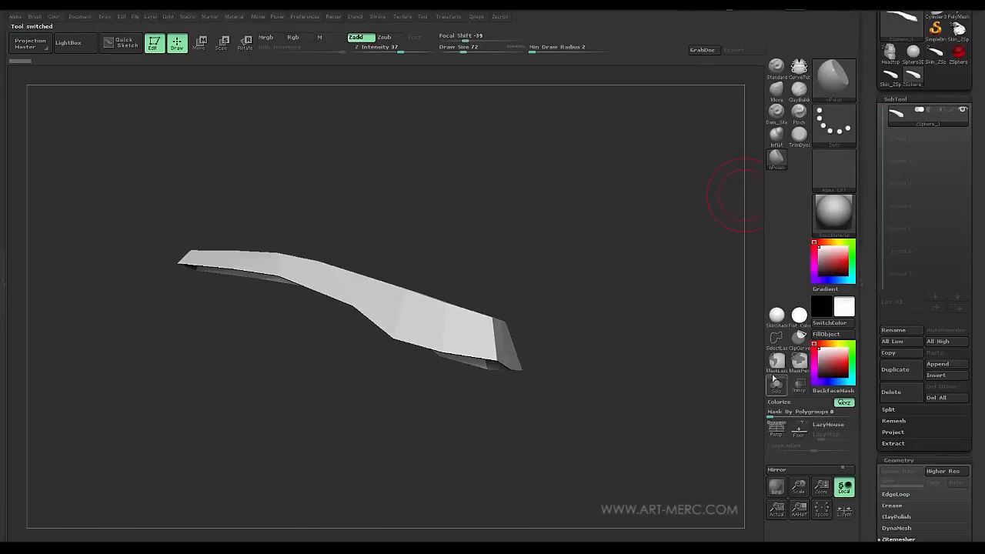
left_click_drag(872, 397, 869, 275)
left_click(902, 275)
left_click(894, 286)
left_click(902, 400)
left_click(898, 441)
left_click_drag(870, 417, 866, 434)
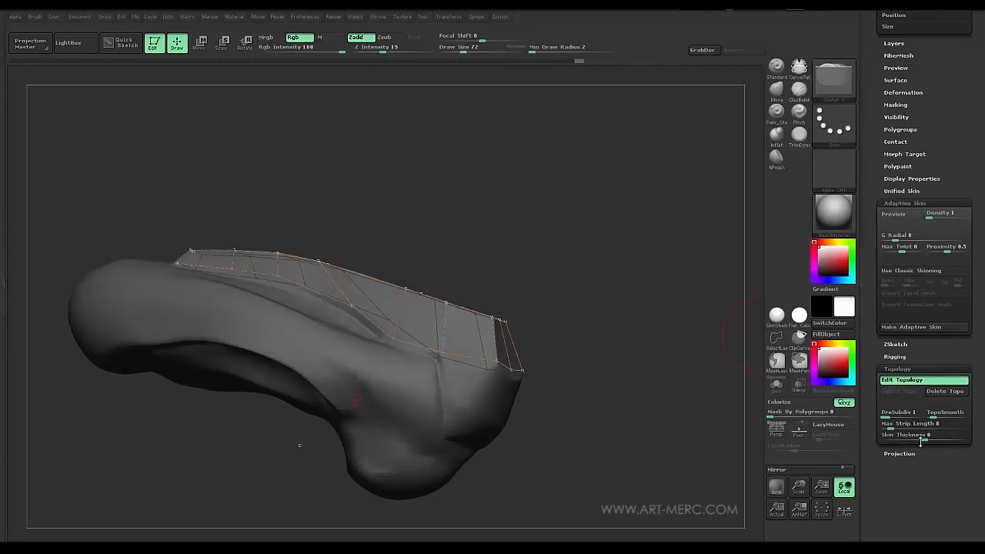
mouse_move(922, 436)
left_mouse_down()
mouse_move(940, 437)
mouse_move(918, 438)
left_mouse_up()
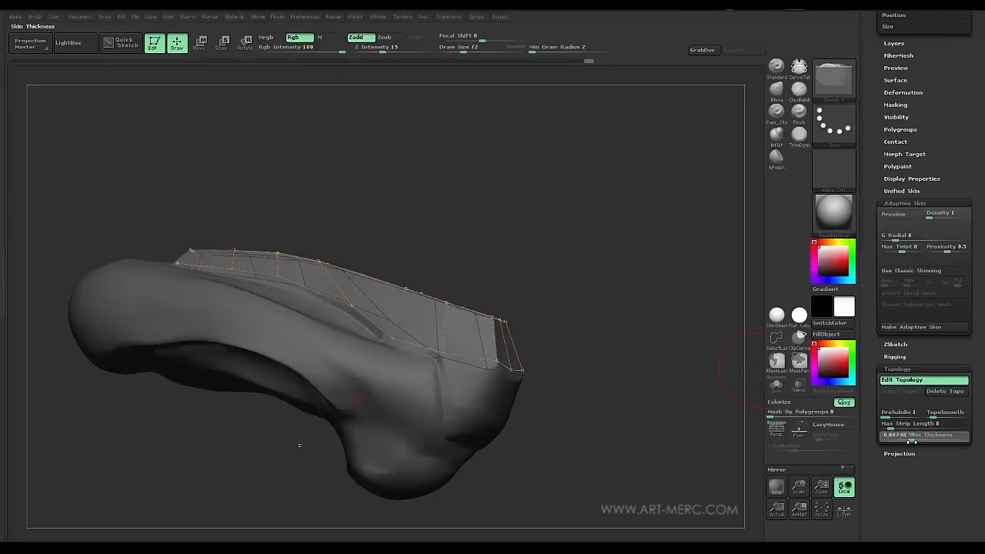
Step: Preview the adaptive skin with thickness and examine the panel's underside and rim up close
left_click_drag(870, 210, 869, 306)
left_click_drag(876, 419, 875, 205)
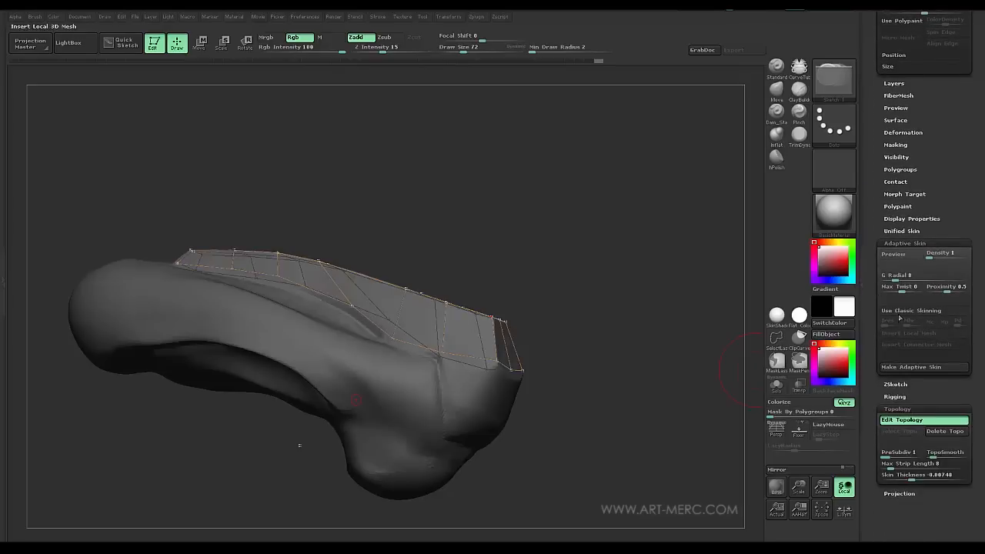
left_click(895, 254)
left_click_drag(678, 308, 677, 251)
mouse_move(630, 274)
left_mouse_down("alt")
mouse_move(652, 359)
mouse_move(535, 402)
left_mouse_up("alt")
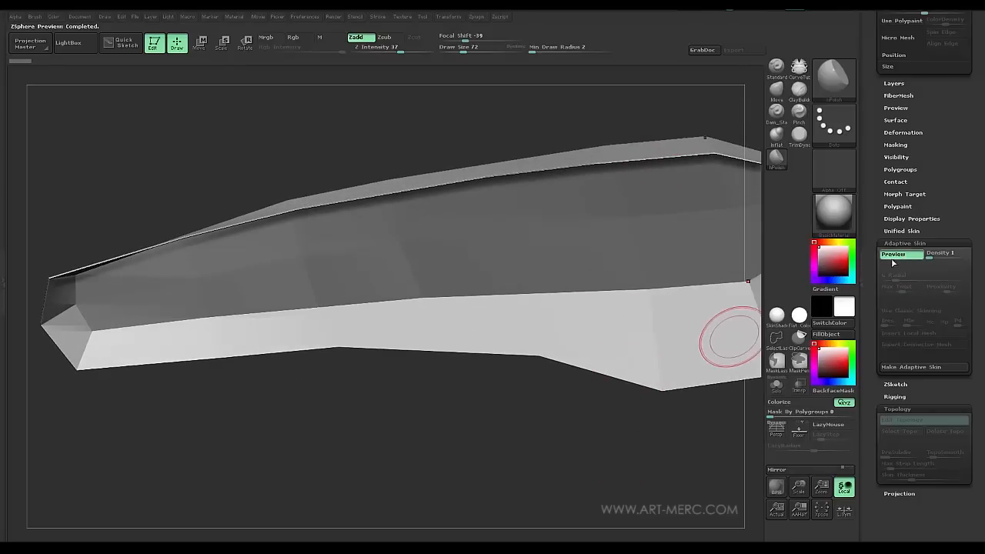
Step: Set the topology Skin Thickness to about -0.03 and preview the adaptive skin
left_click(908, 420)
left_click(909, 476)
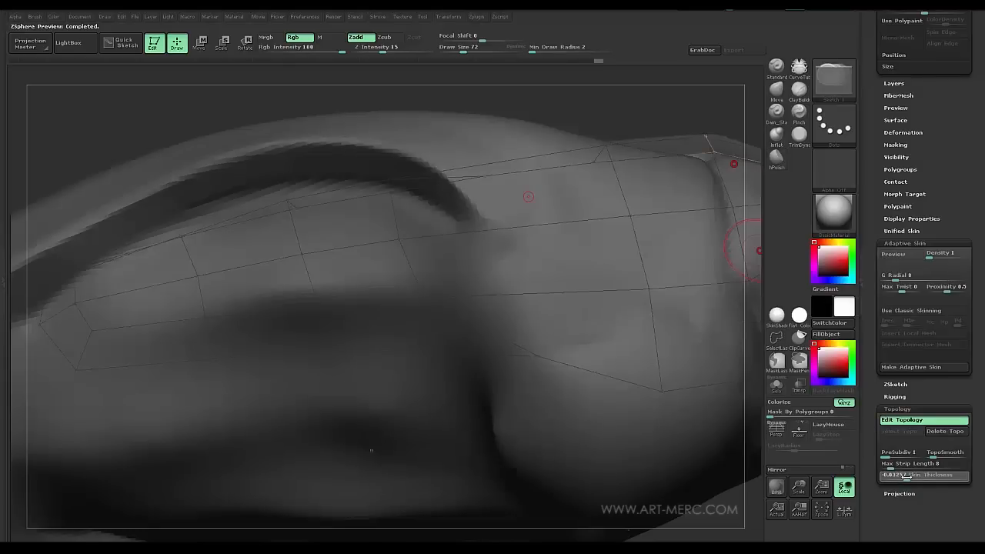
left_click(895, 255)
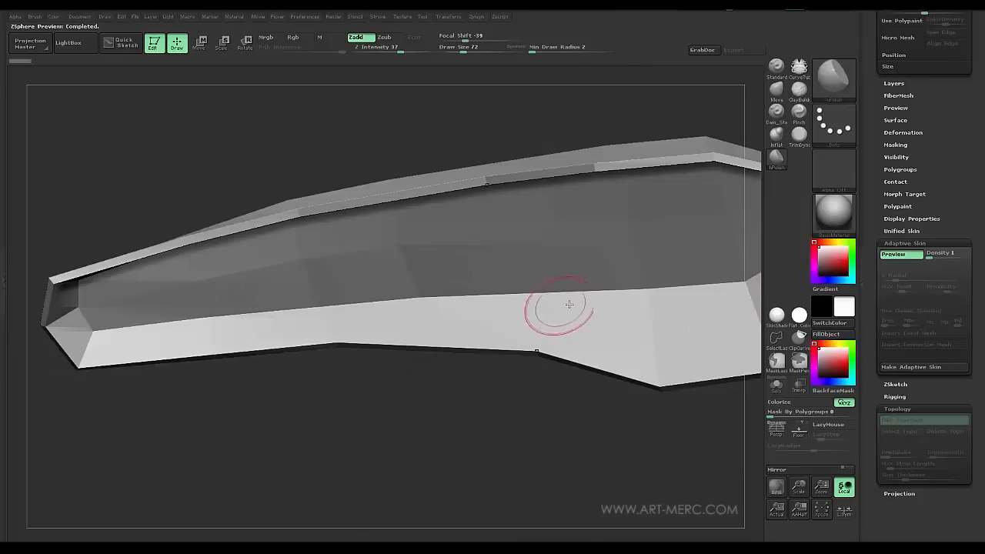
Step: Make an adaptive skin from the thickened panel and switch to the tool that holds the sculpted head
left_click(895, 367)
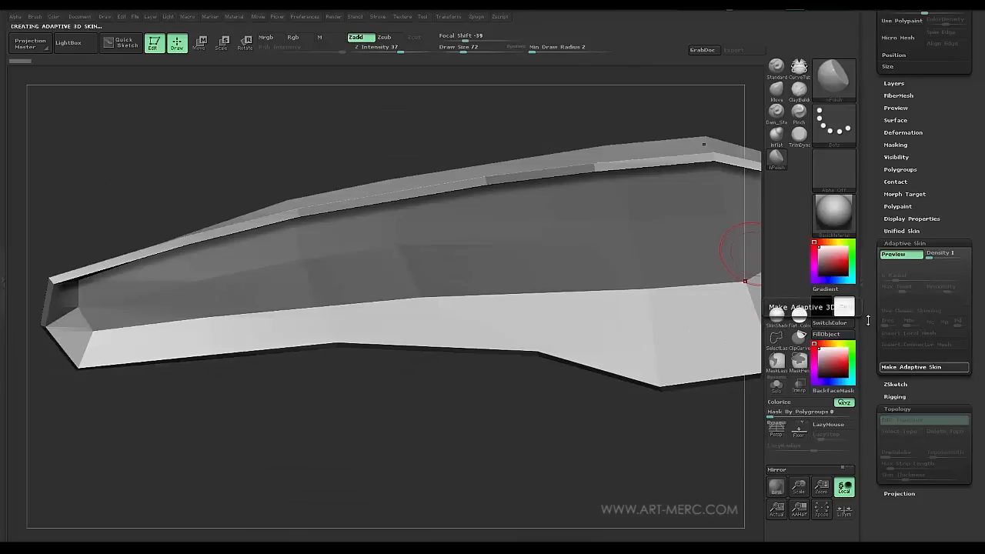
left_click_drag(876, 183, 879, 339)
left_click_drag(871, 185, 872, 310)
mouse_move(933, 170)
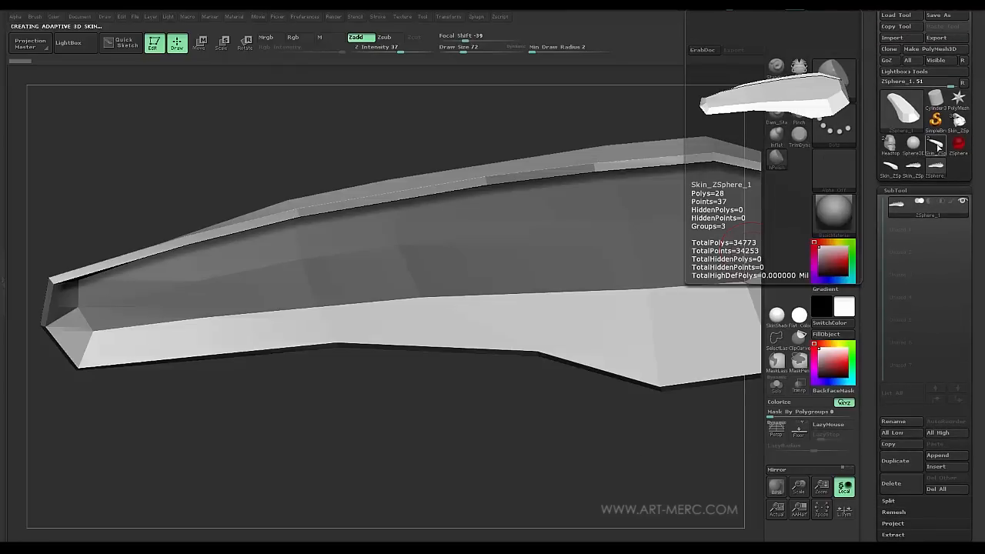
left_click(937, 146)
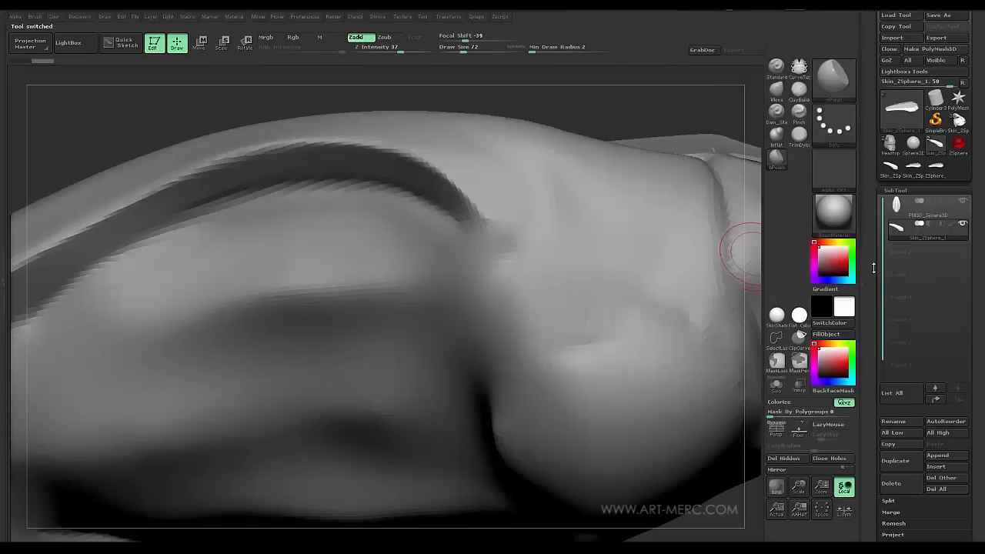
Step: Append the thickened Skin_ZSphere_3 panel mesh to the sculpted head as another subtool
scroll(909, 266, "down", 3)
left_click(941, 370)
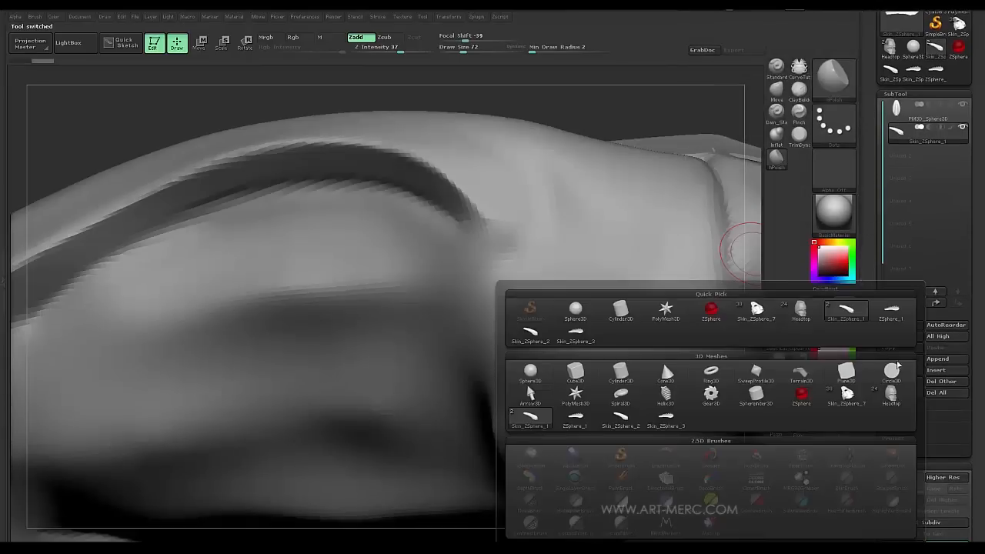
left_click(665, 418)
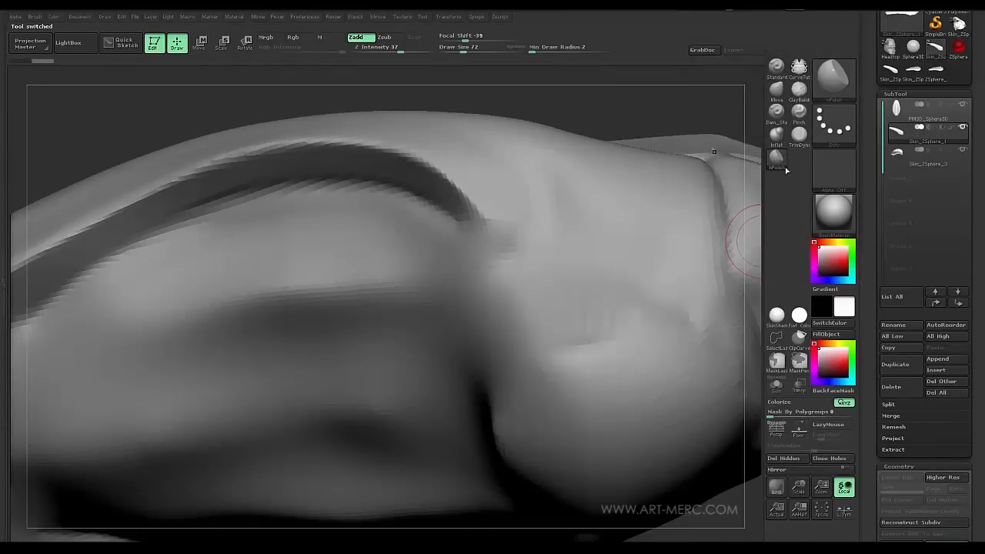
left_click(918, 143)
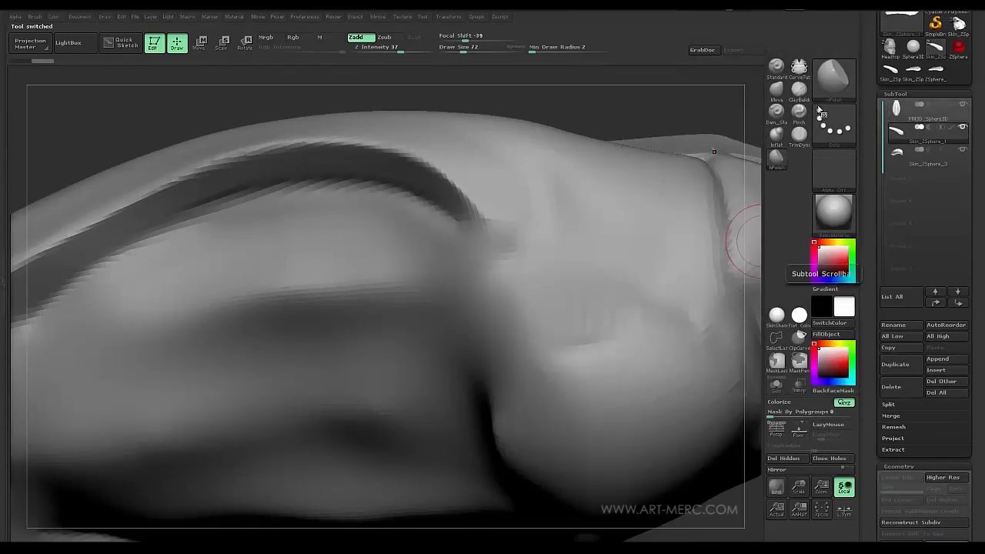
mouse_move(721, 102)
left_mouse_down()
mouse_move(277, 416)
mouse_move(230, 345)
mouse_move(319, 436)
mouse_move(300, 449)
mouse_move(346, 382)
left_mouse_up()
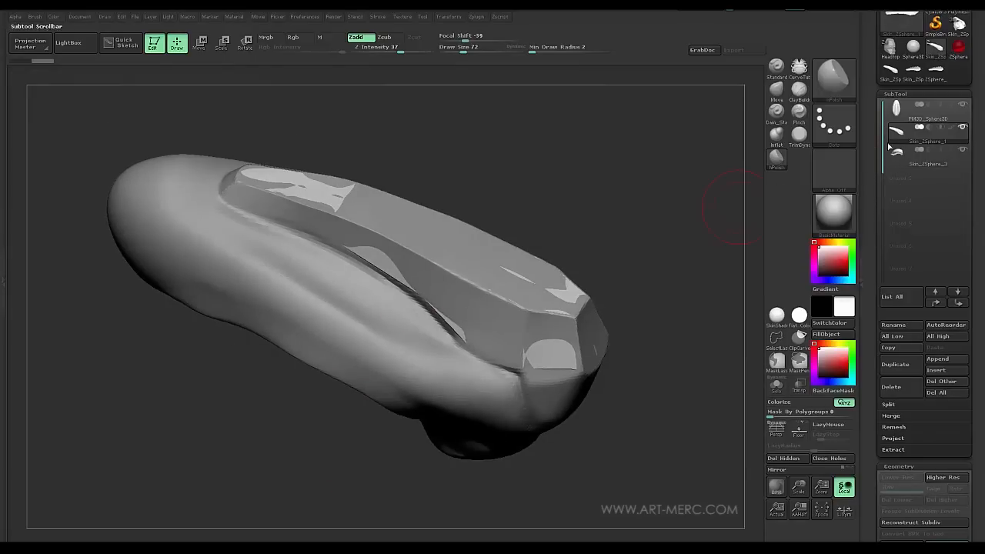
Step: Hide the other subtools, make Skin_ZSphere_3 the active one and display its polyframe
mouse_move(963, 129)
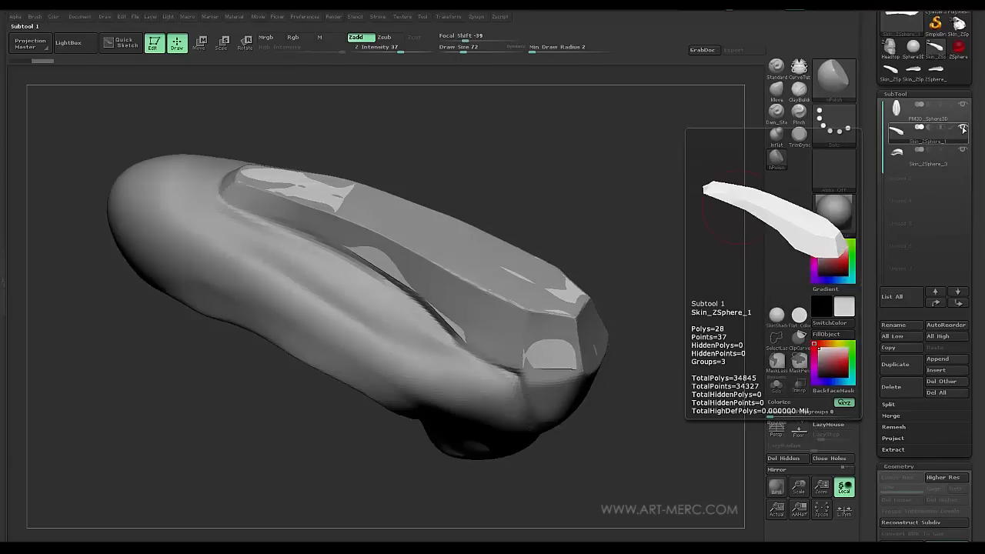
left_click(963, 128)
left_click_drag(565, 421, 642, 192)
left_click(910, 151)
mouse_move(356, 450)
left_mouse_down("alt")
mouse_move(357, 305)
mouse_move(332, 334)
mouse_move(366, 319)
mouse_move(343, 405)
mouse_move(341, 385)
mouse_move(319, 387)
mouse_move(343, 409)
mouse_move(332, 458)
mouse_move(262, 427)
mouse_move(286, 462)
mouse_move(282, 477)
mouse_move(288, 446)
mouse_move(277, 452)
mouse_move(342, 275)
left_mouse_up("alt")
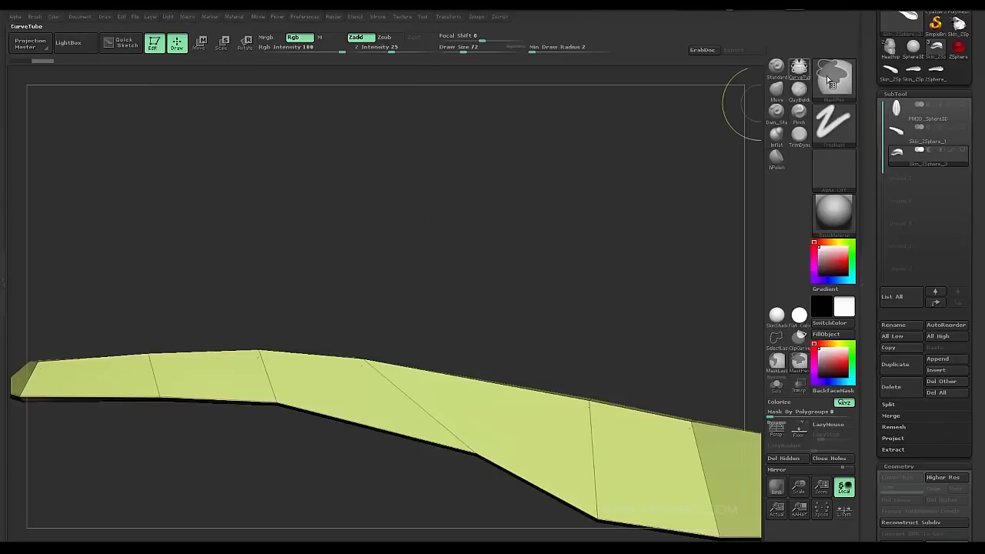
Step: Choose the MaskLasso brush, lasso-mask the upper vertices of the panel's slanted cross edge and invert the mask
left_click(834, 77, "ctrl")
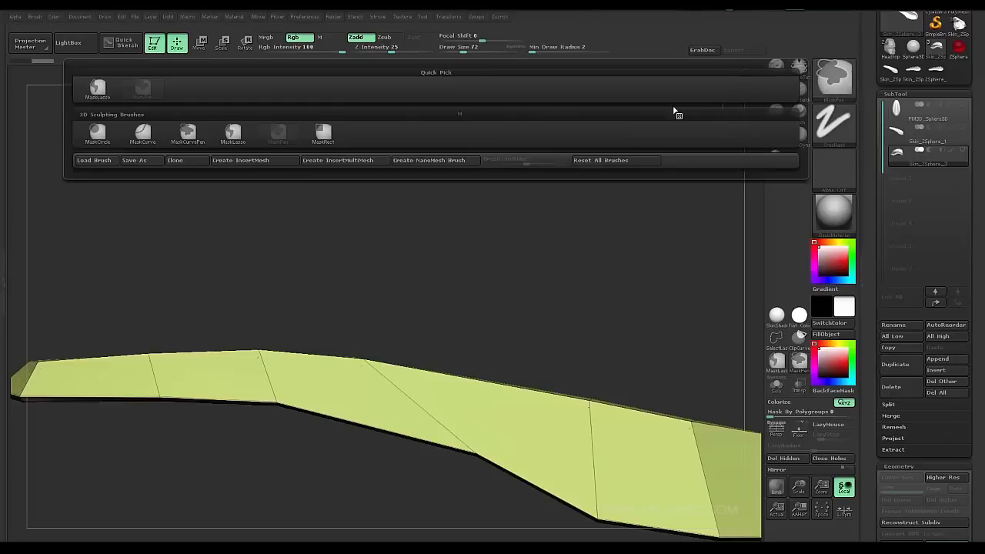
left_click(93, 91, "ctrl")
key("p")
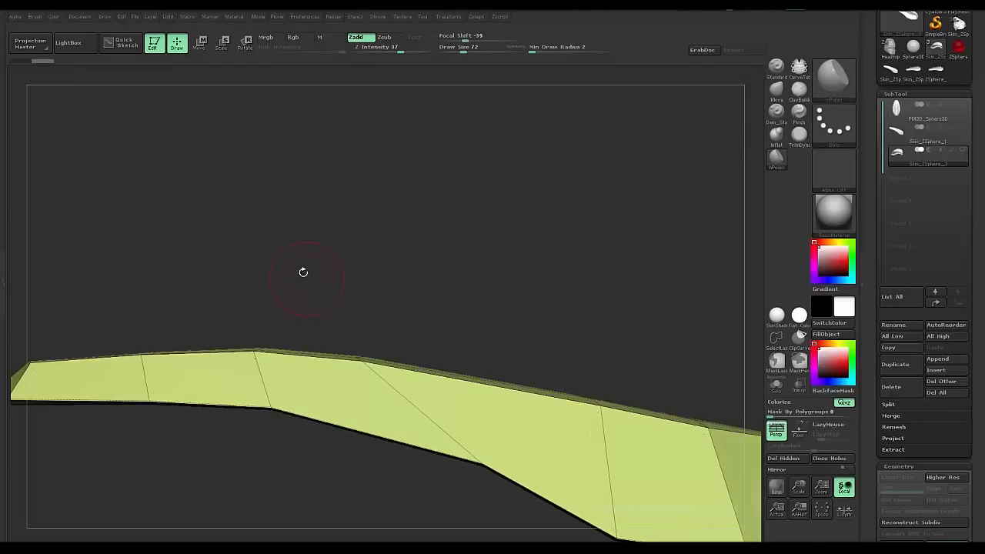
key("p")
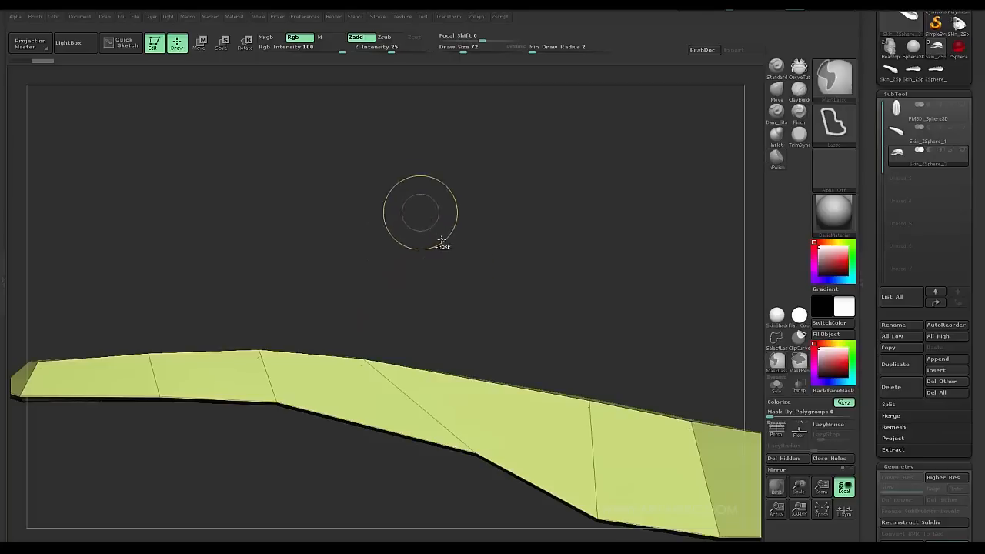
mouse_move(457, 286)
left_mouse_down("ctrl")
mouse_move(370, 276)
mouse_move(319, 341)
mouse_move(328, 374)
mouse_move(363, 387)
mouse_move(448, 361)
left_mouse_up("ctrl")
mouse_move(361, 436)
left_mouse_down()
mouse_move(348, 394)
mouse_move(353, 482)
left_mouse_up()
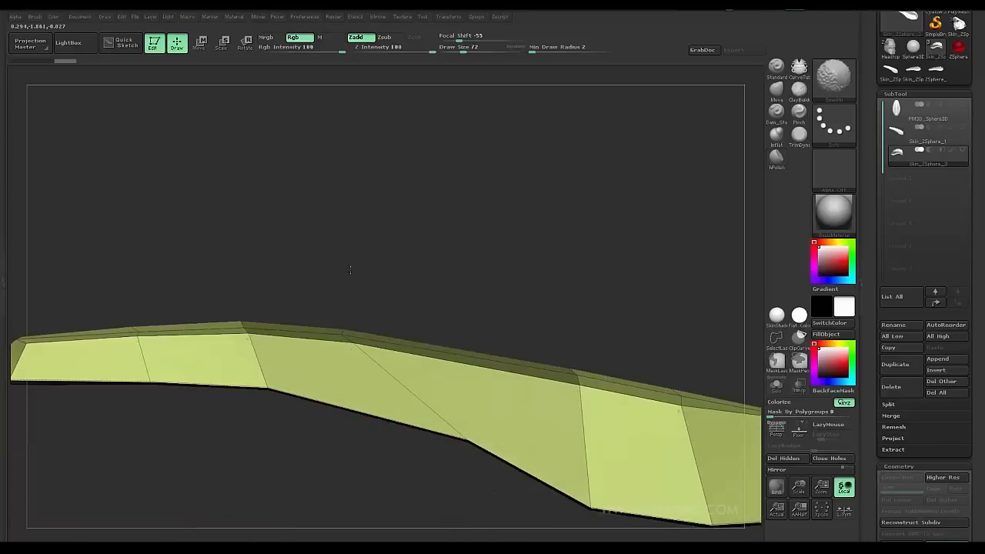
left_click_drag(354, 251, 359, 274, "shift")
left_click(360, 273, "ctrl")
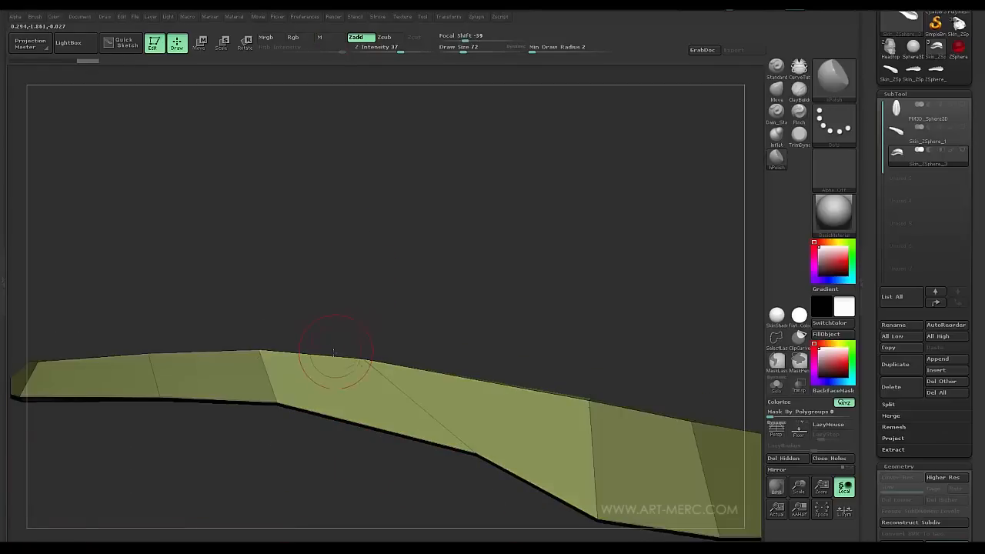
Step: Move the unmasked upper vertices away from the panel's narrow tip to straighten the slanted cross edge, then clear the mask
key("w")
mouse_move(364, 359)
left_mouse_down("shift")
mouse_move(477, 364)
mouse_move(488, 355)
mouse_move(382, 270)
mouse_move(382, 176)
mouse_move(391, 301)
mouse_move(384, 233)
mouse_move(362, 231)
left_mouse_up("shift")
left_click_drag(330, 472, 363, 404, "alt")
left_click_drag(364, 404, 311, 333)
left_click_drag(336, 273, 311, 365)
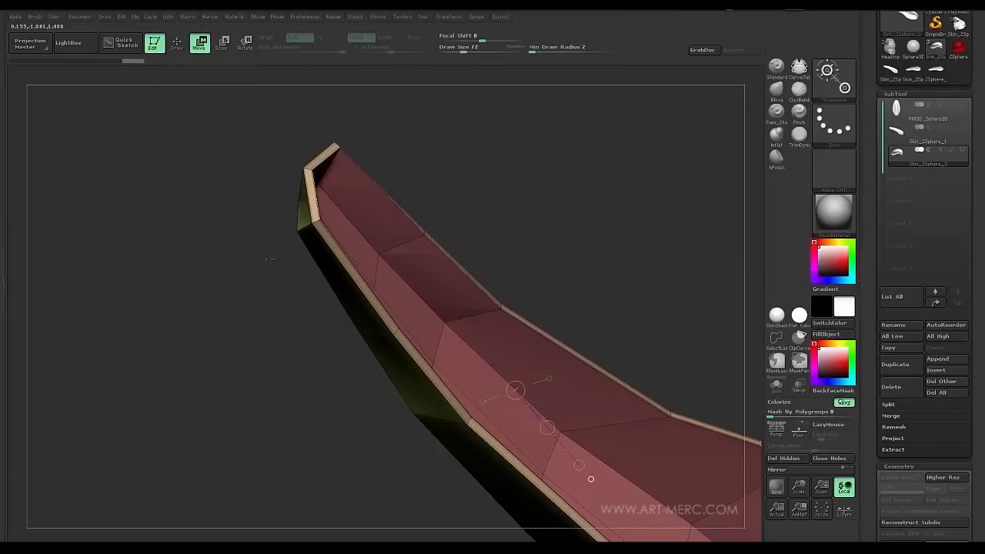
left_click_drag(287, 236, 344, 255)
mouse_move(323, 430)
left_mouse_down("alt")
mouse_move(327, 310)
mouse_move(301, 240)
mouse_move(330, 282)
mouse_move(286, 281)
mouse_move(319, 277)
mouse_move(298, 359)
mouse_move(316, 377)
mouse_move(331, 341)
mouse_move(303, 376)
mouse_move(297, 224)
mouse_move(360, 261)
left_mouse_up("alt")
Step: Return to drawing mode and choose the SelectLasso brush for isolating faces
key("q")
left_click(834, 77, "ctrl+shift")
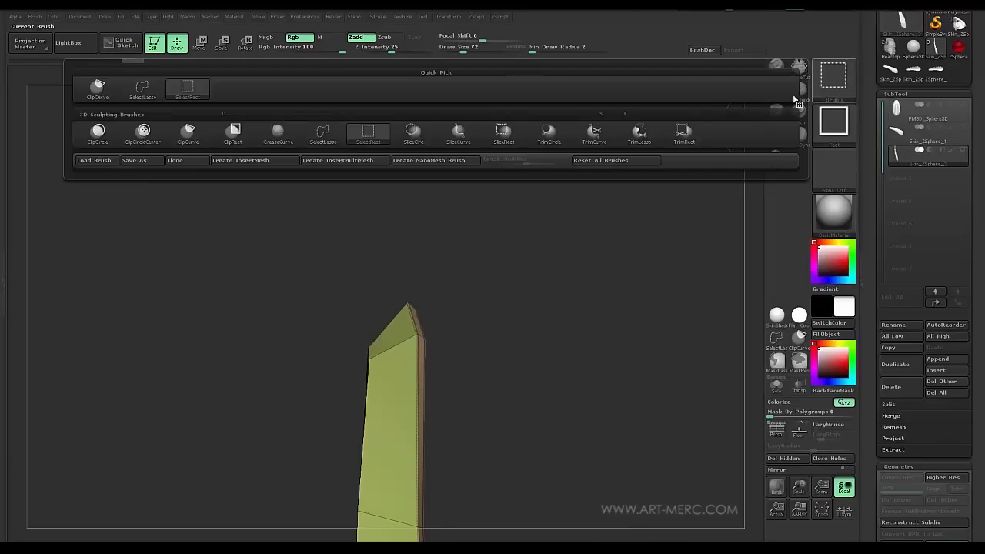
left_click(143, 96)
mouse_move(495, 279)
left_mouse_down()
mouse_move(429, 220)
mouse_move(466, 214)
mouse_move(511, 299)
left_mouse_up()
Step: Open the geometry Crease settings and read the help on the CTolerance option
left_click_drag(865, 419, 865, 314)
left_click(889, 265)
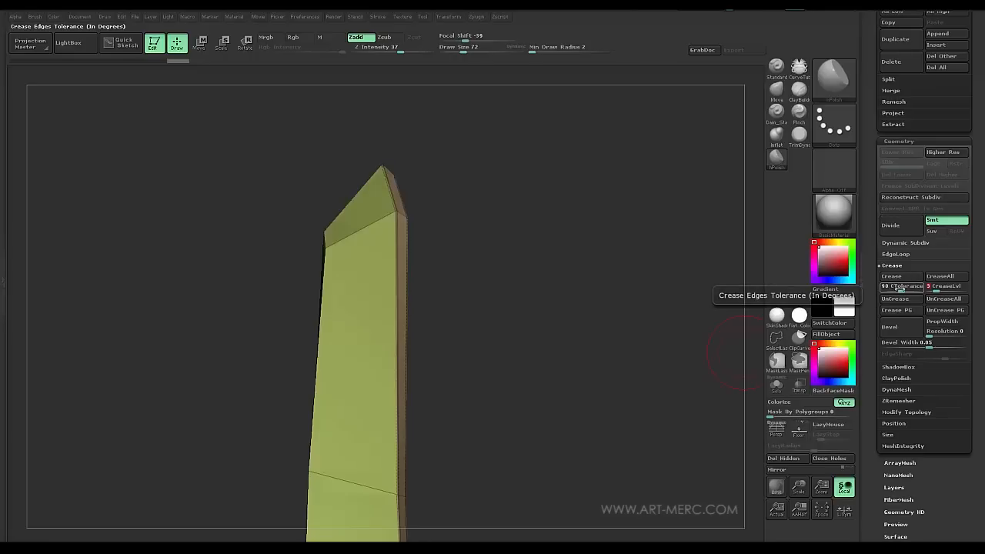
key("ctrl")
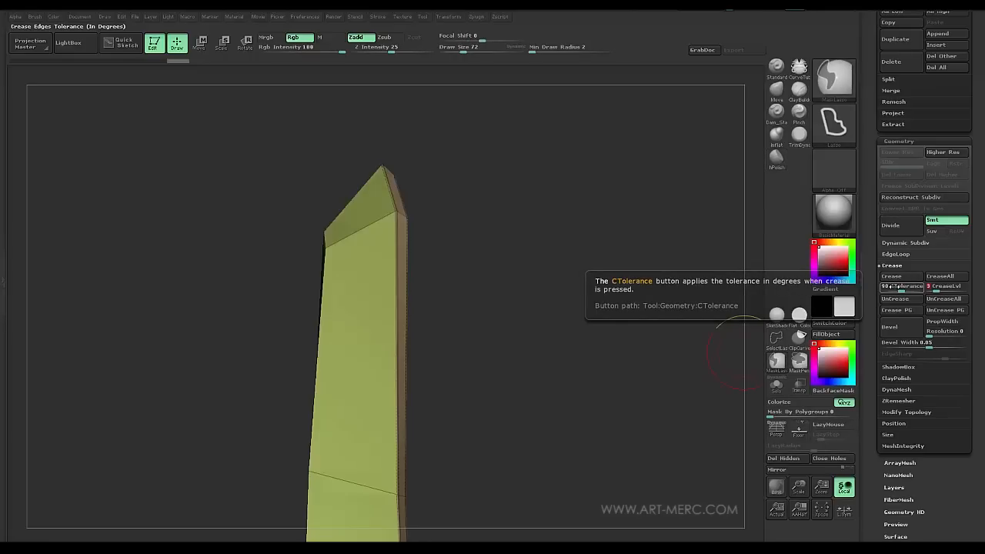
key("ctrl")
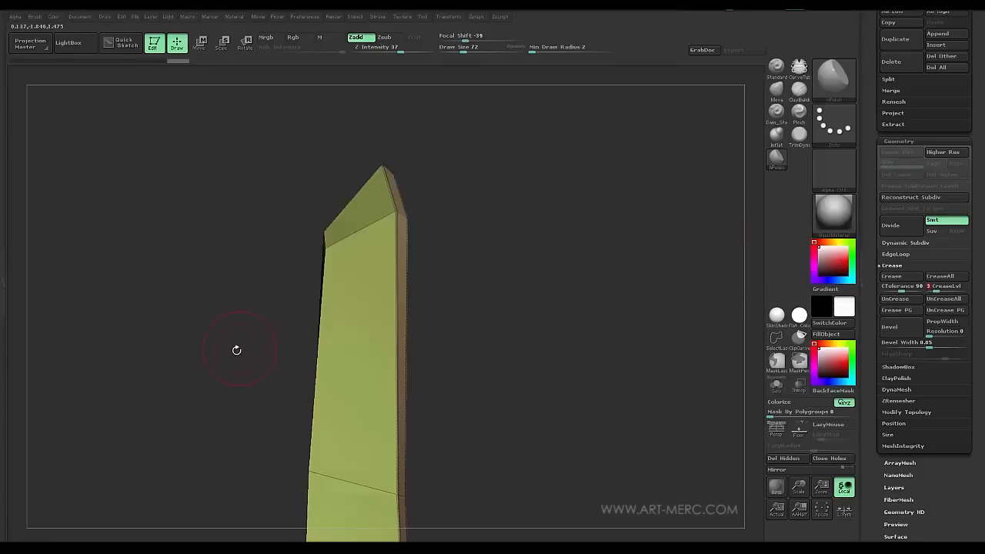
Step: Isolate the rim faces at the panel's narrow tip with a lasso, apply Crease and show the whole panel again
left_click_drag(233, 328, 308, 235)
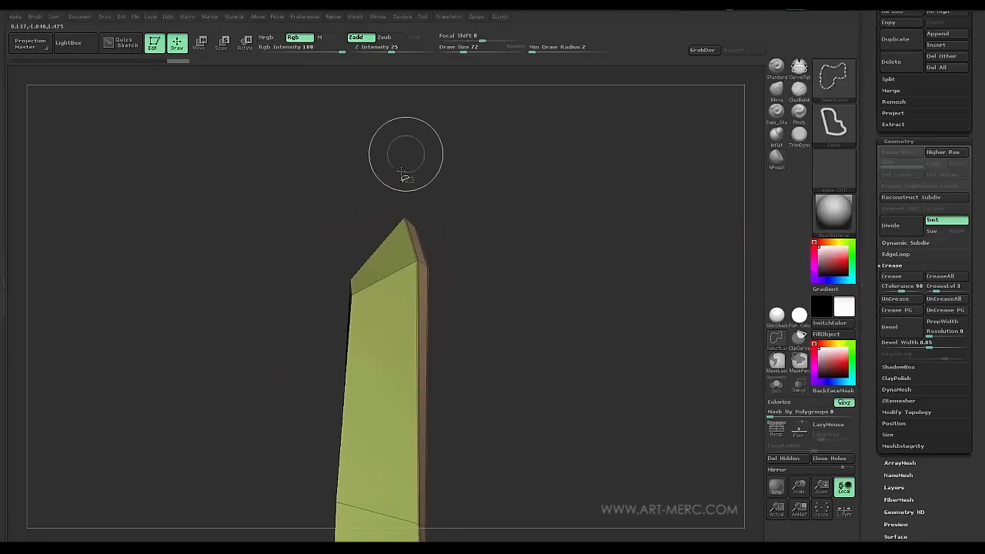
mouse_move(464, 165)
left_mouse_down("ctrl+shift")
mouse_move(348, 216)
mouse_move(420, 277)
mouse_move(470, 282)
mouse_move(459, 250)
mouse_move(449, 272)
mouse_move(423, 264)
mouse_move(479, 162)
mouse_move(475, 220)
mouse_move(471, 191)
left_mouse_up("ctrl+shift")
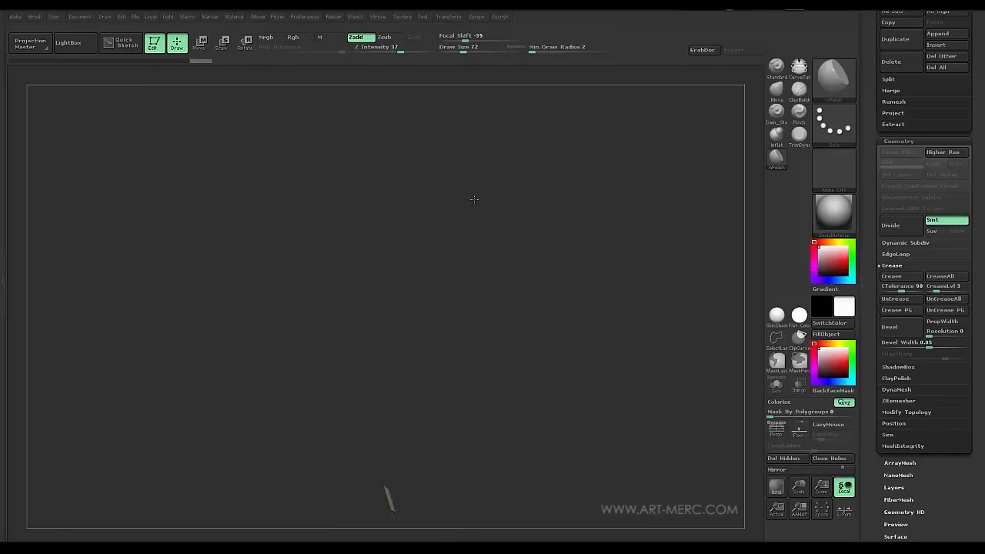
left_click_drag(518, 262, 523, 279)
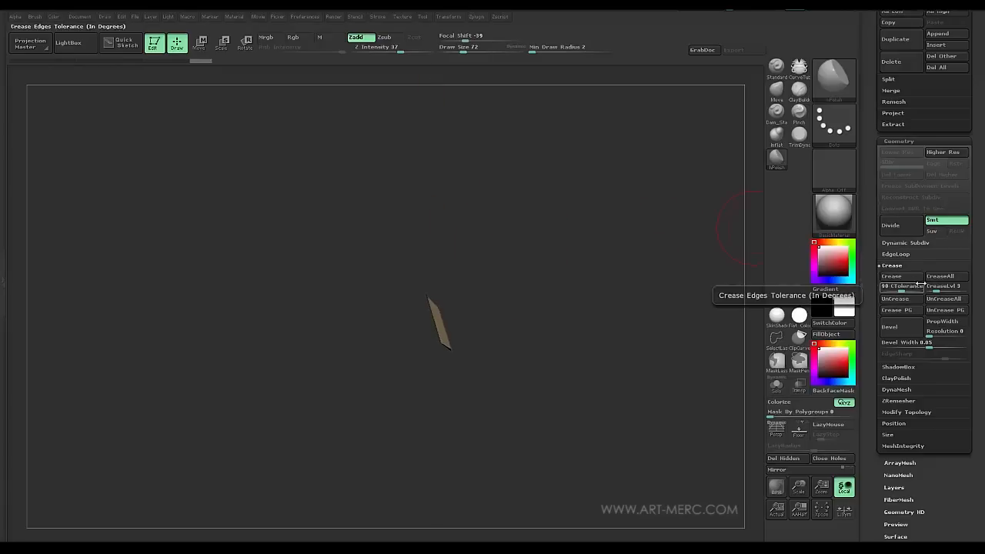
left_click(892, 279)
mouse_move(639, 284)
left_mouse_down()
mouse_move(489, 400)
mouse_move(667, 421)
mouse_move(669, 405)
mouse_move(632, 369)
mouse_move(647, 400)
left_mouse_up()
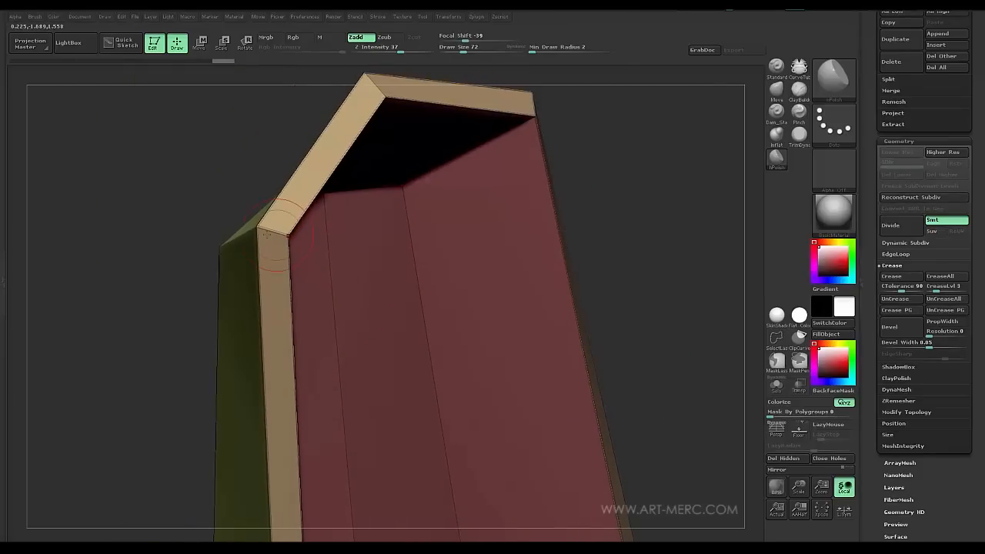
Step: Check the panel's rim and outer faces, then remove all creases with UnCreaseAll
left_click_drag(198, 265, 380, 254)
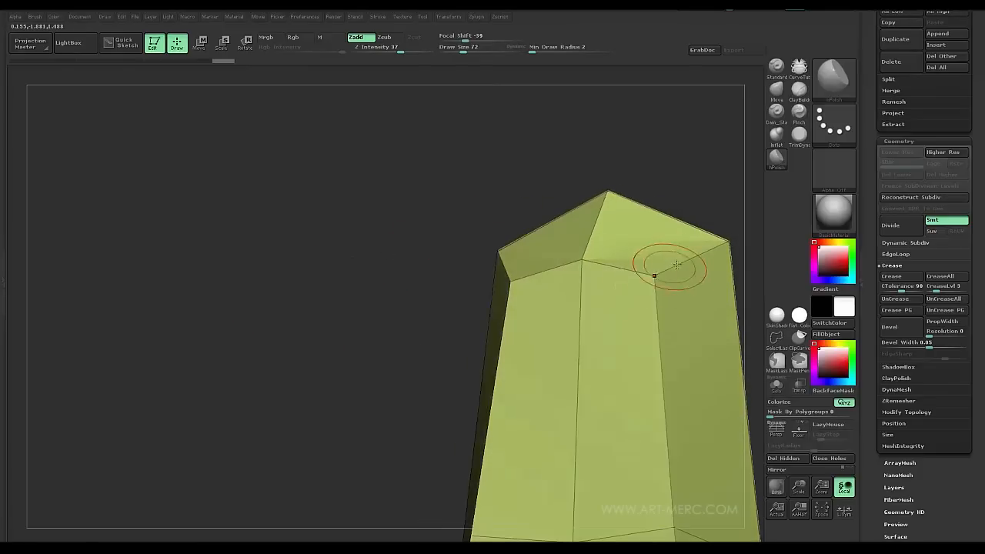
left_click_drag(378, 336, 353, 166, "alt")
left_click_drag(346, 244, 434, 301)
left_click_drag(400, 254, 439, 142, "alt")
left_click_drag(391, 375, 430, 183, "alt")
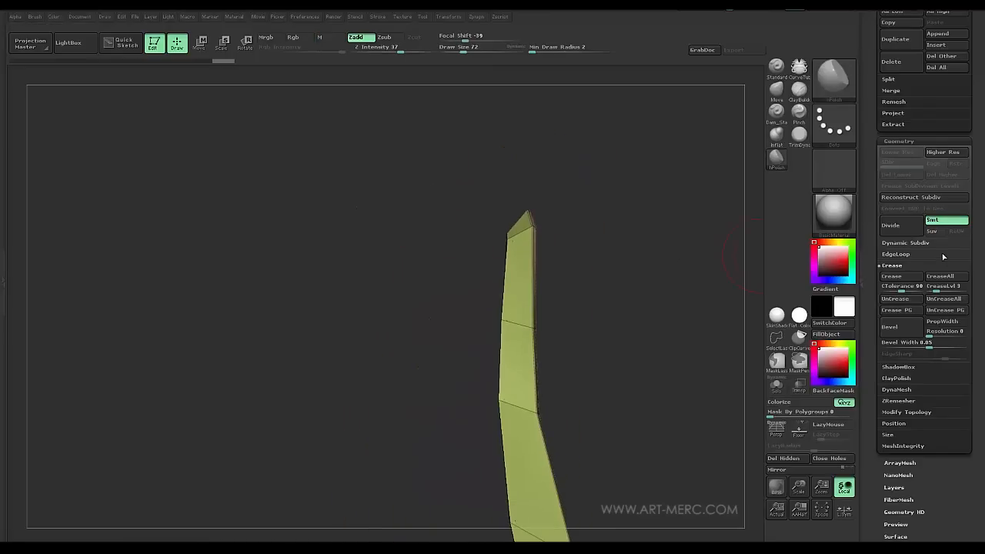
left_click(943, 299)
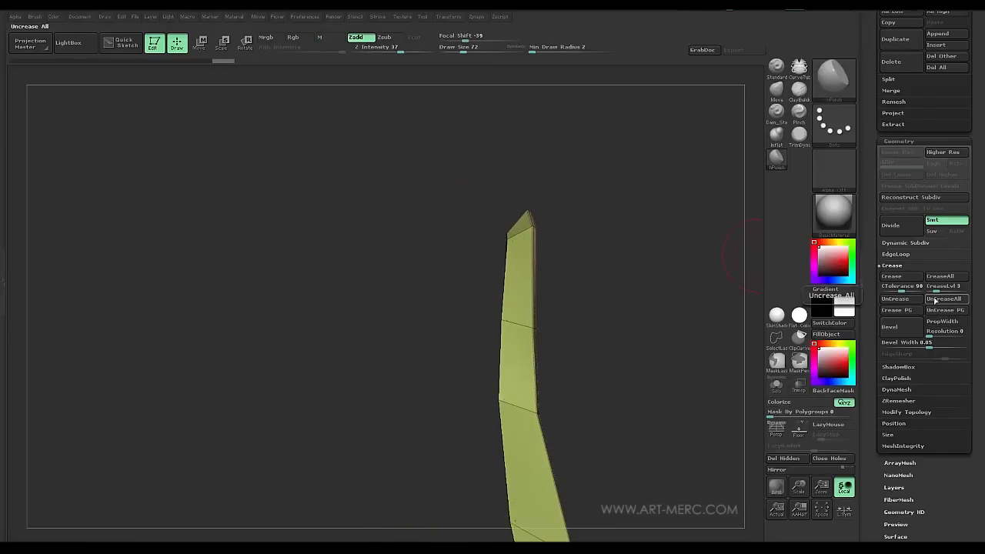
Step: Regroup the panel's polygroups with Groups By Normals
left_click_drag(681, 284, 583, 259)
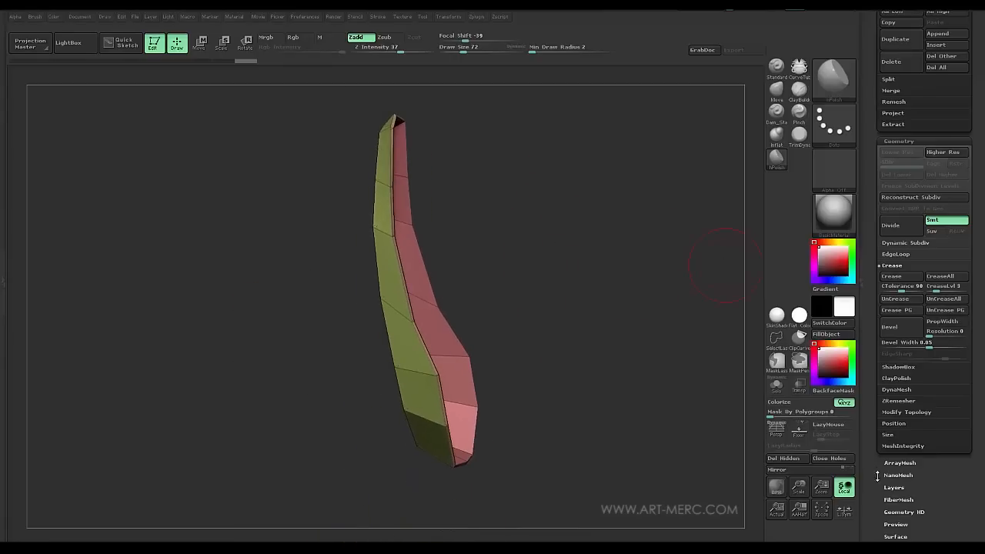
scroll(877, 482, "down", 5)
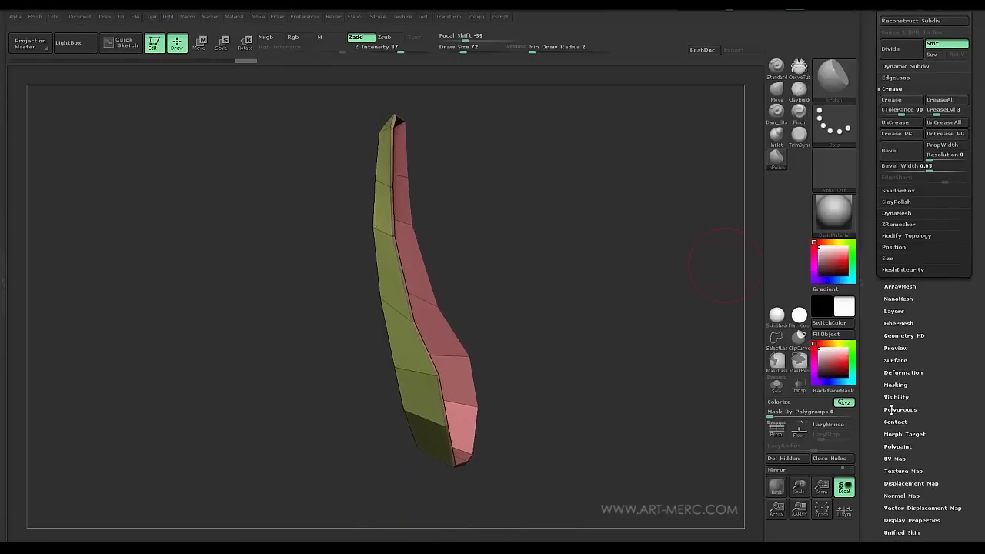
left_click(893, 409)
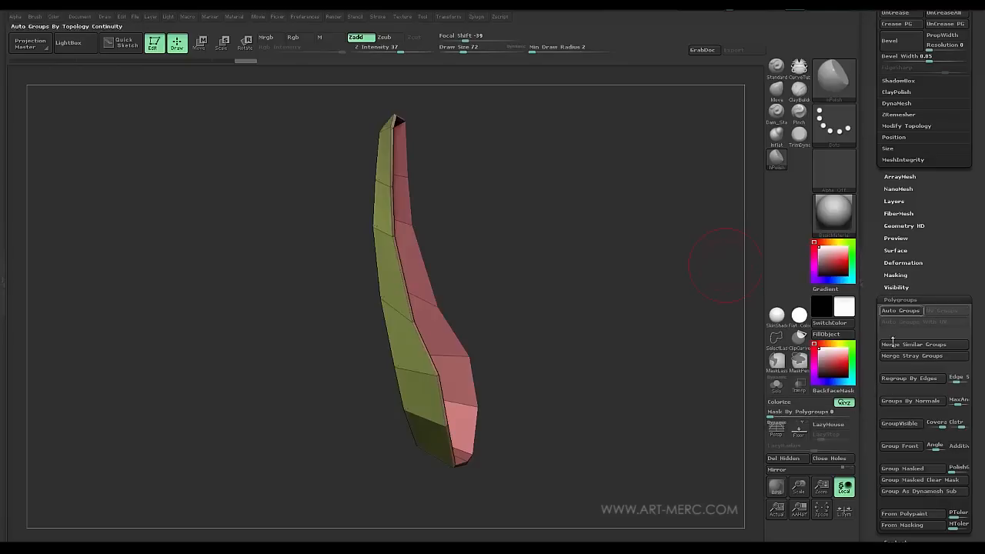
left_click(890, 401)
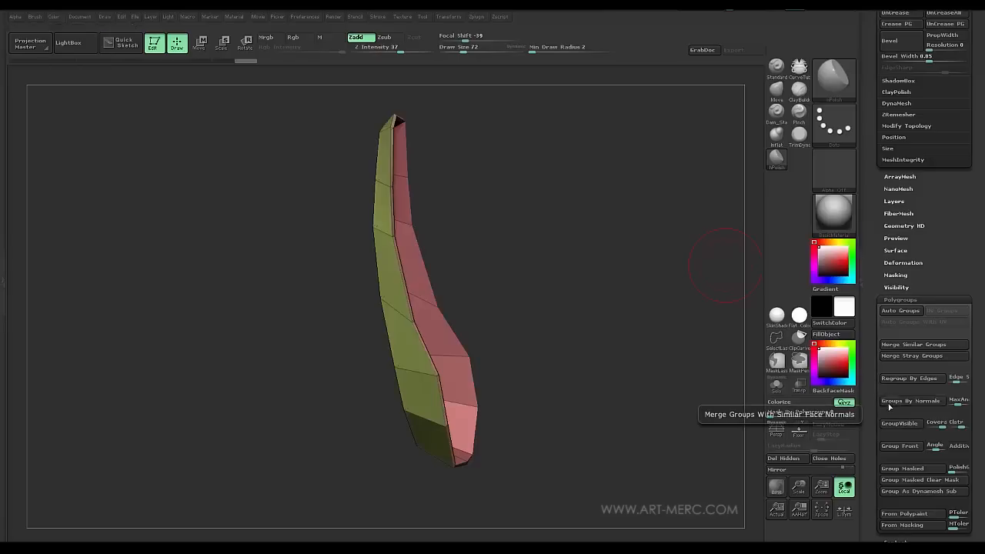
left_click_drag(588, 285, 365, 380)
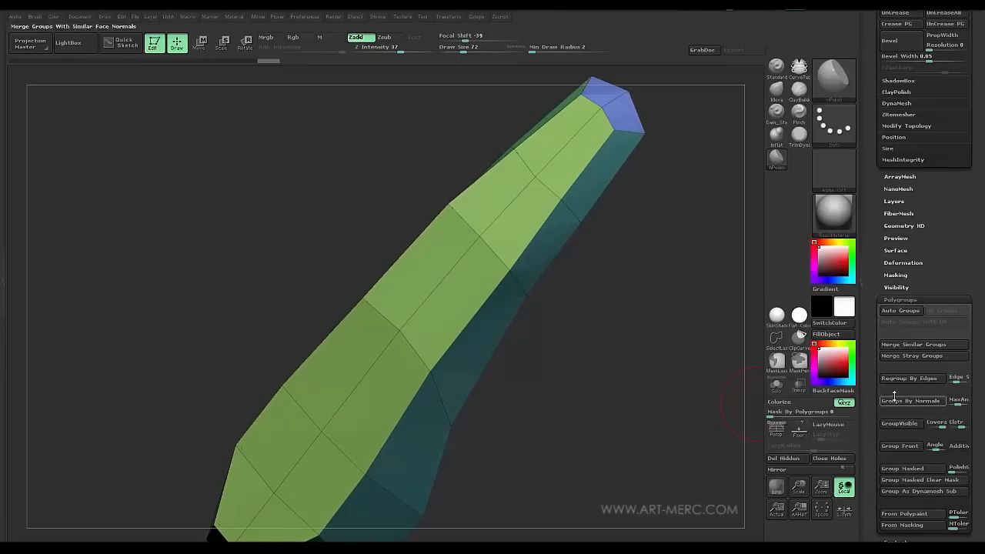
Step: Lasso-isolate the rim faces at the panel's narrow tip and assign them their own polygroup
left_click_drag(694, 338, 653, 296)
mouse_move(284, 200)
left_mouse_down()
mouse_move(249, 255)
mouse_move(346, 260)
mouse_move(369, 394)
mouse_move(377, 278)
mouse_move(400, 385)
mouse_move(378, 286)
mouse_move(343, 244)
mouse_move(672, 304)
mouse_move(587, 363)
mouse_move(605, 340)
mouse_move(571, 328)
mouse_move(606, 356)
left_mouse_up()
mouse_move(546, 347)
left_mouse_down()
mouse_move(506, 347)
mouse_move(477, 396)
mouse_move(532, 332)
left_mouse_up()
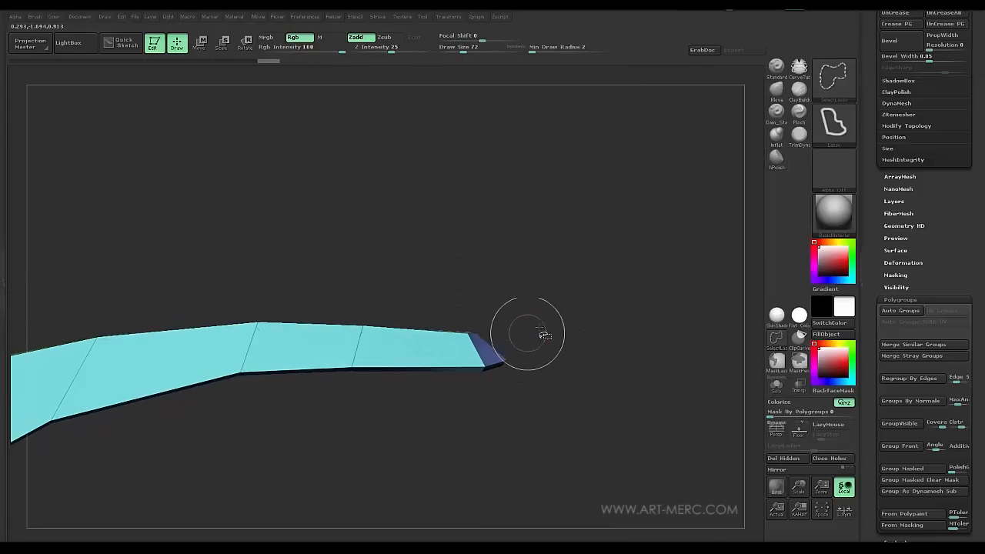
left_click_drag(465, 375, 534, 414)
left_click_drag(515, 366, 538, 352)
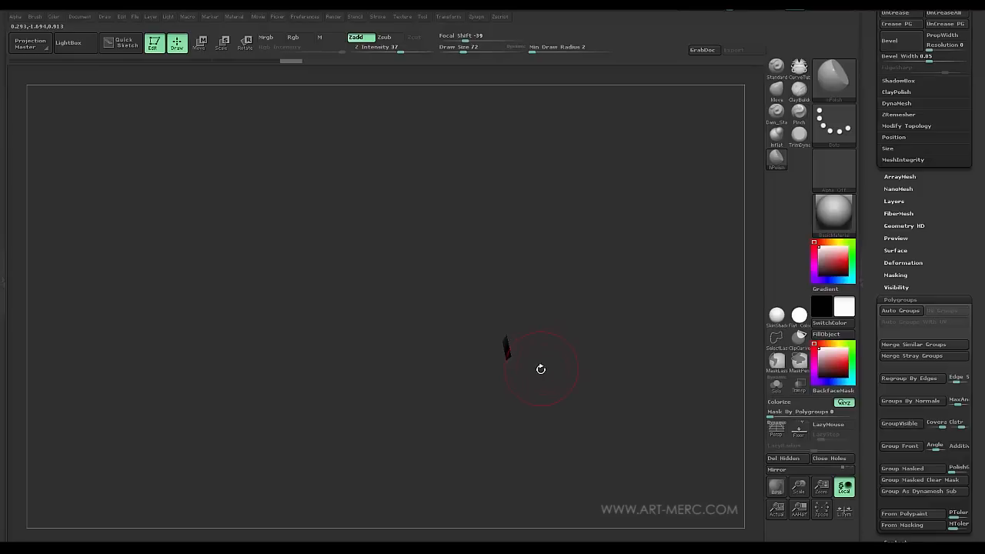
key("ctrl")
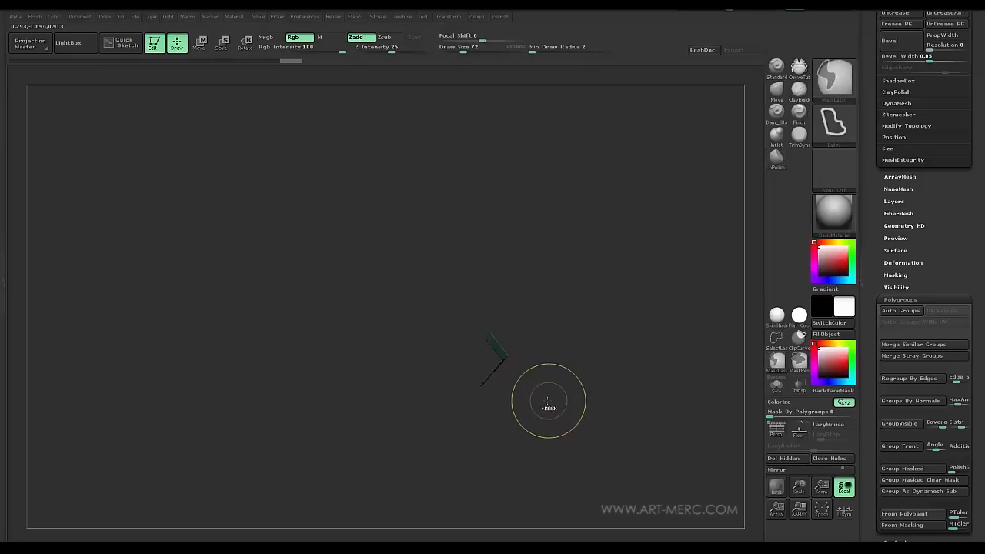
mouse_move(573, 398)
left_mouse_down()
mouse_move(547, 411)
mouse_move(512, 389)
mouse_move(292, 435)
mouse_move(517, 362)
mouse_move(277, 411)
mouse_move(242, 362)
mouse_move(236, 307)
mouse_move(229, 372)
mouse_move(242, 359)
left_mouse_up()
Step: Lasso-isolate the rim faces at the panel's wide end, group them as a new polygroup and show the whole panel
mouse_move(333, 328)
left_mouse_down("ctrl+shift")
mouse_move(273, 429)
mouse_move(278, 421)
left_mouse_up("ctrl+shift")
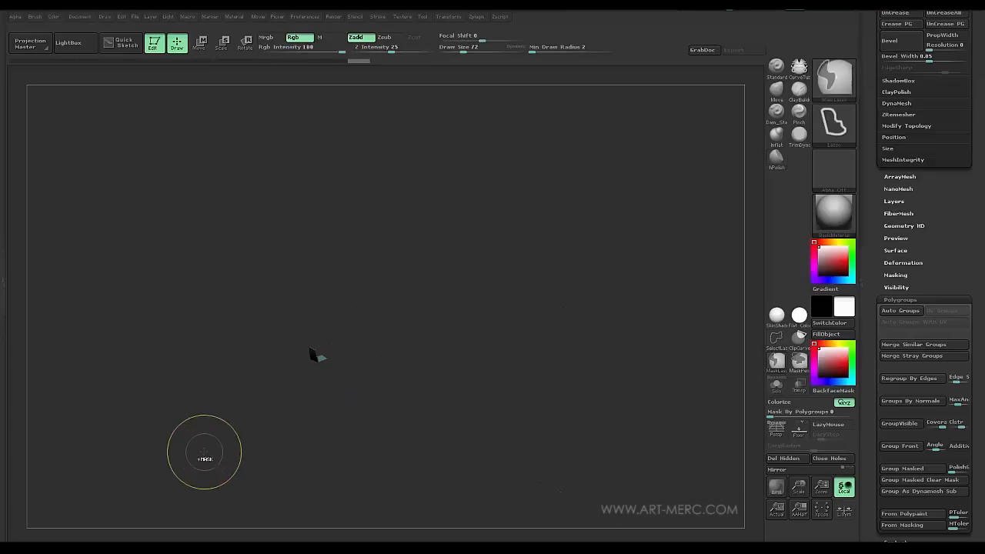
left_click(202, 423, "ctrl+shift")
left_click_drag(200, 423, 332, 284)
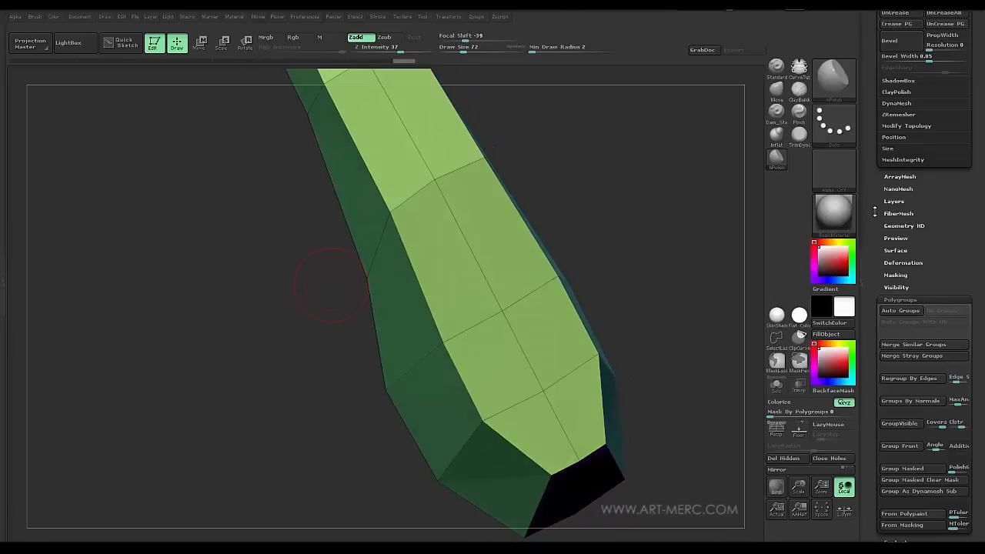
Step: Lasso-isolate the rim faces along the long sides of the panel's narrow half and make them one polygroup
scroll(875, 214, "up", 5)
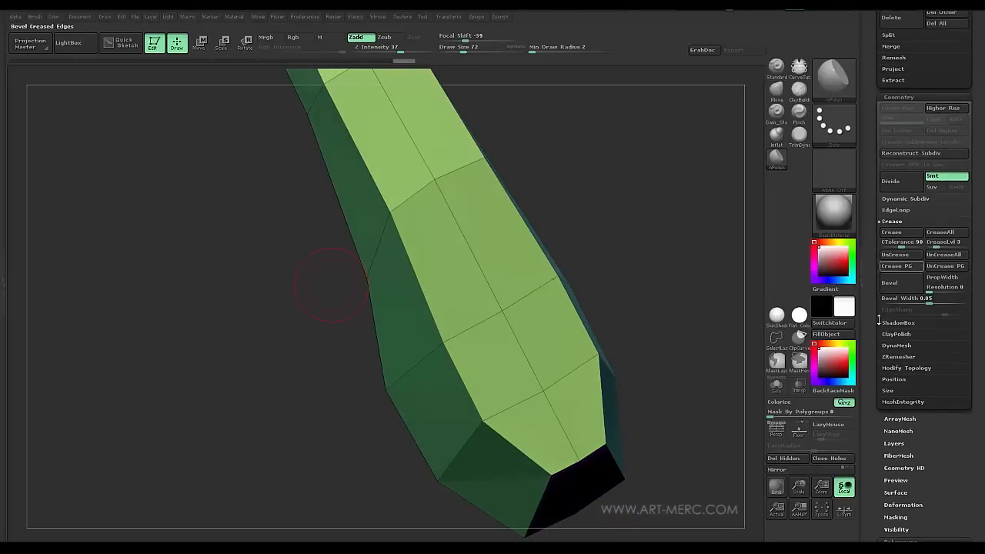
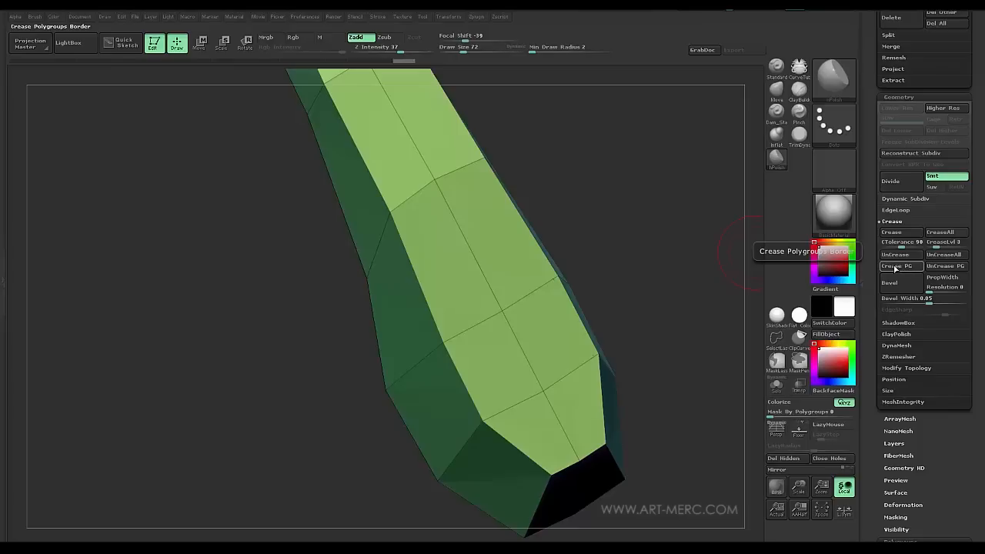
mouse_move(335, 387)
left_mouse_down()
mouse_move(391, 400)
mouse_move(477, 268)
mouse_move(490, 316)
mouse_move(522, 320)
mouse_move(523, 362)
left_mouse_up()
left_click_drag(573, 323, 380, 343, "alt")
mouse_move(376, 379)
left_mouse_down()
mouse_move(370, 385)
mouse_move(444, 379)
left_mouse_up()
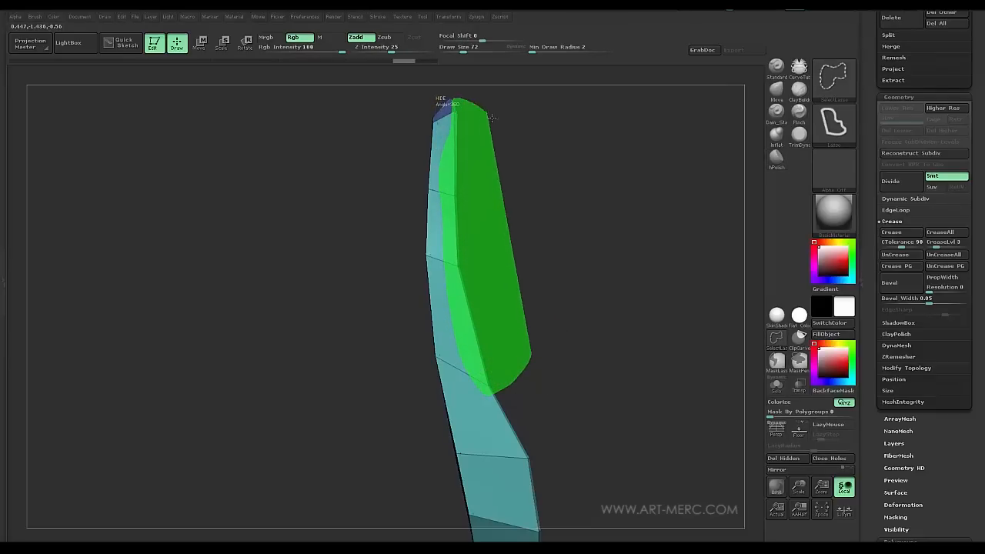
left_click_drag(490, 115, 488, 136)
left_click_drag(461, 173, 504, 185)
key("ctrl")
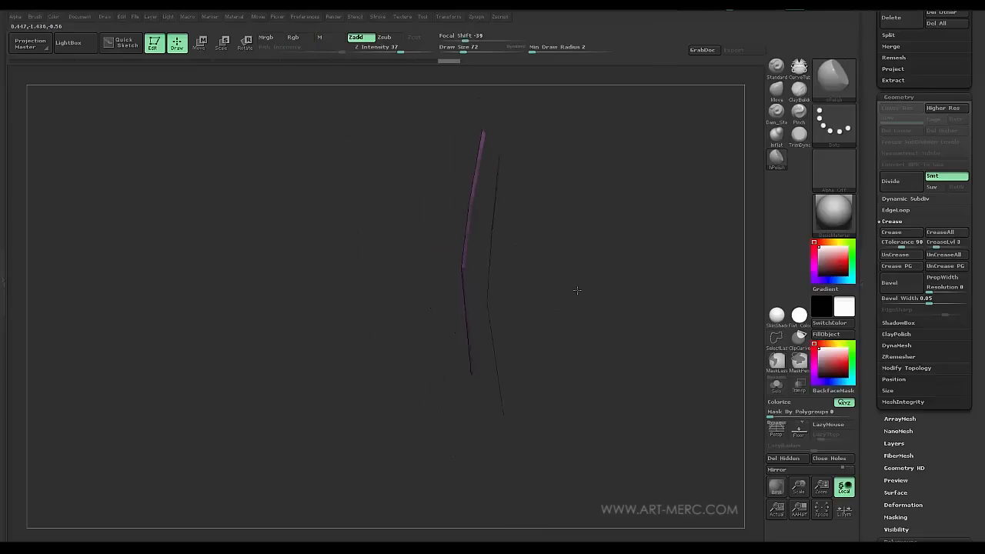
Step: Show the whole panel again and crease its polygroup borders with Crease PG
left_click_drag(611, 303, 595, 270)
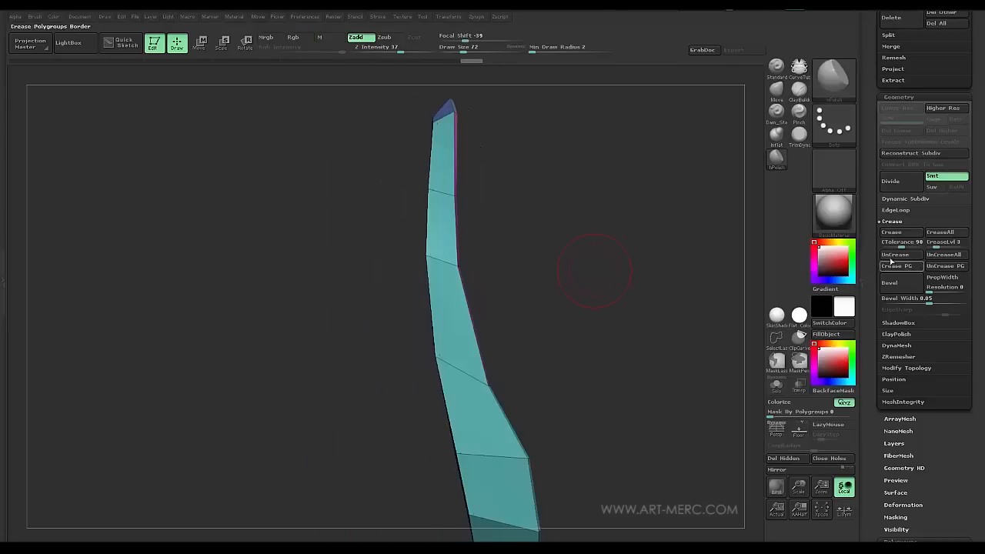
mouse_move(564, 339)
left_mouse_down()
mouse_move(547, 275)
mouse_move(570, 317)
mouse_move(530, 334)
left_mouse_up()
left_click_drag(388, 316, 350, 310)
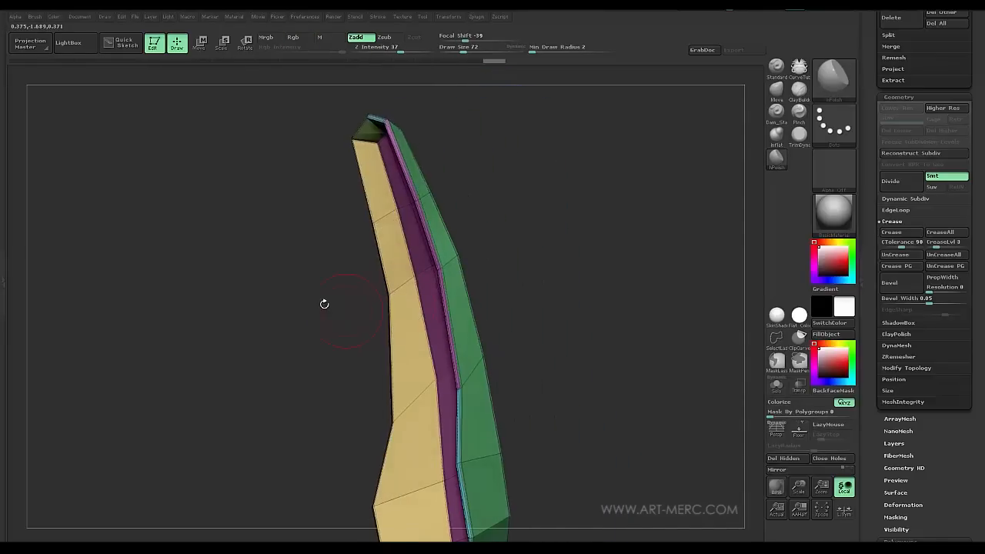
Step: Hide the polyframe and subdivide the creased panel up to subdivision level 5
left_click_drag(268, 340, 288, 411)
key("shift+f")
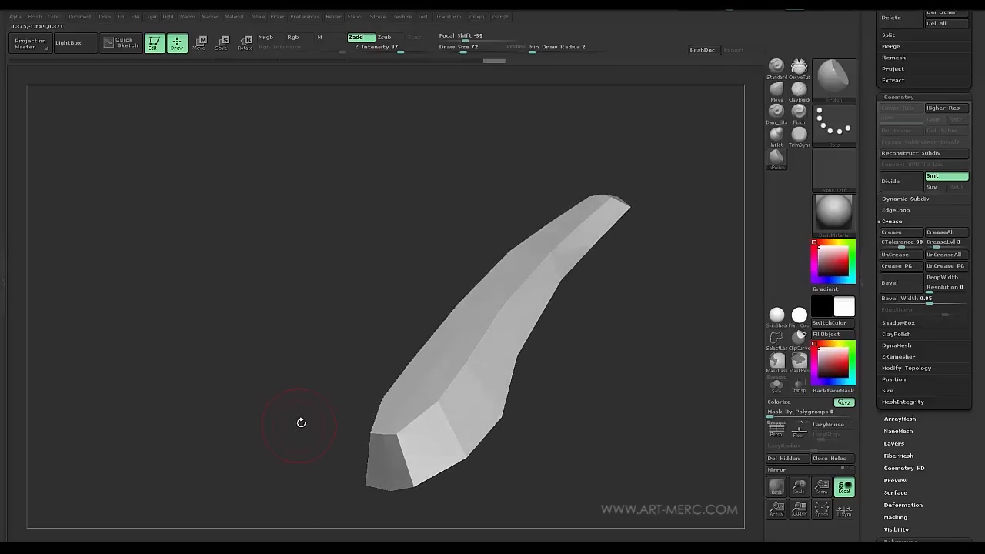
key("ctrl+d")
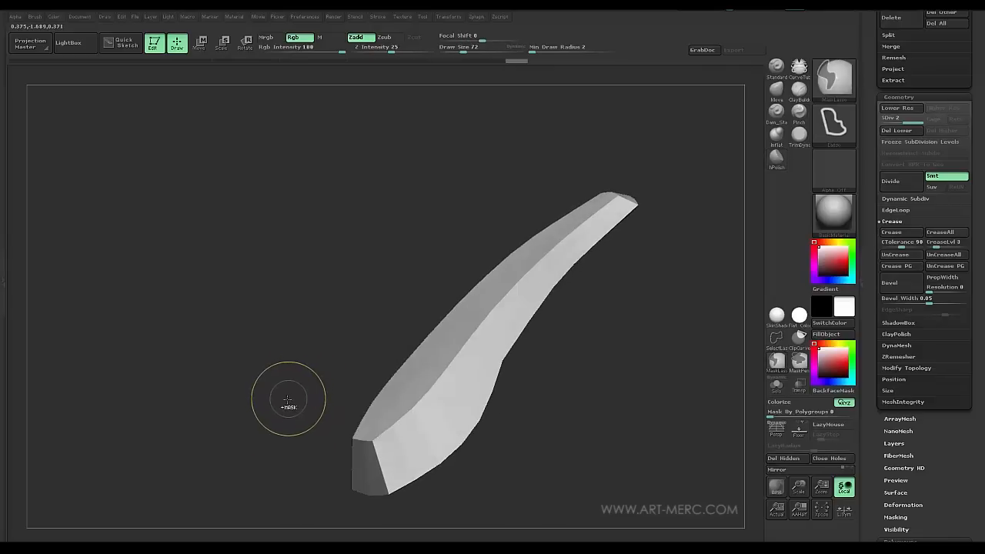
mouse_move(260, 374)
left_mouse_down()
mouse_move(352, 359)
mouse_move(331, 397)
left_mouse_up()
left_click_drag(345, 339, 266, 325)
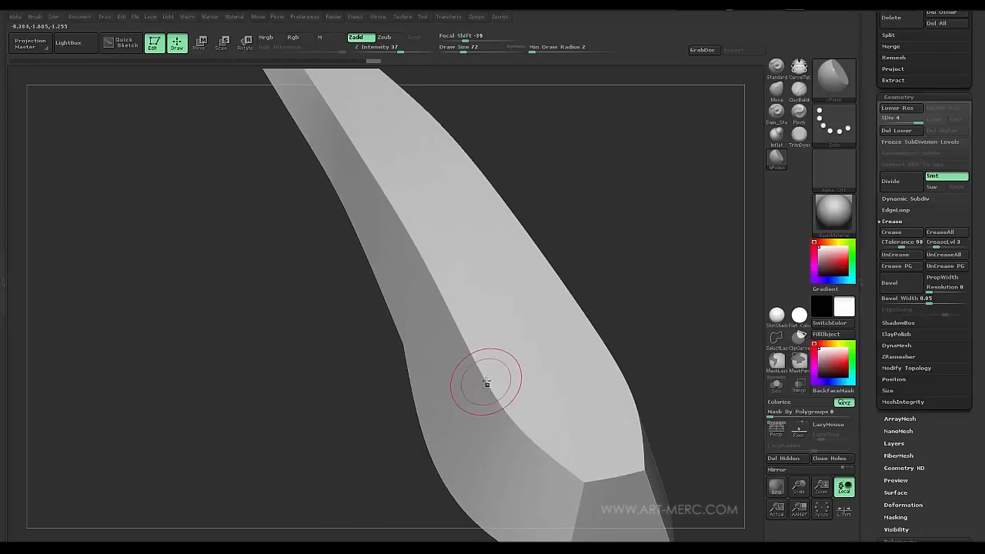
key("ctrl+d")
mouse_move(288, 378)
left_mouse_down()
mouse_move(286, 392)
mouse_move(268, 378)
mouse_move(279, 395)
mouse_move(279, 378)
mouse_move(227, 343)
mouse_move(240, 264)
mouse_move(275, 278)
mouse_move(220, 339)
mouse_move(213, 282)
mouse_move(221, 298)
left_mouse_up()
left_click_drag(308, 439, 455, 422)
Step: Try a few ClayBuildup strokes along the side face of the subdivided panel near its wide end
left_click(799, 92)
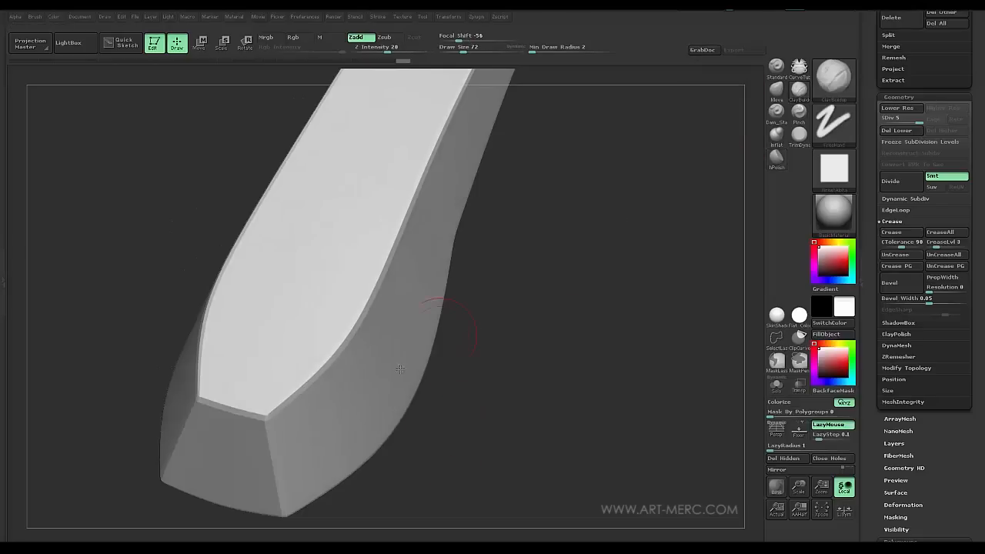
left_click_drag(335, 431, 378, 342)
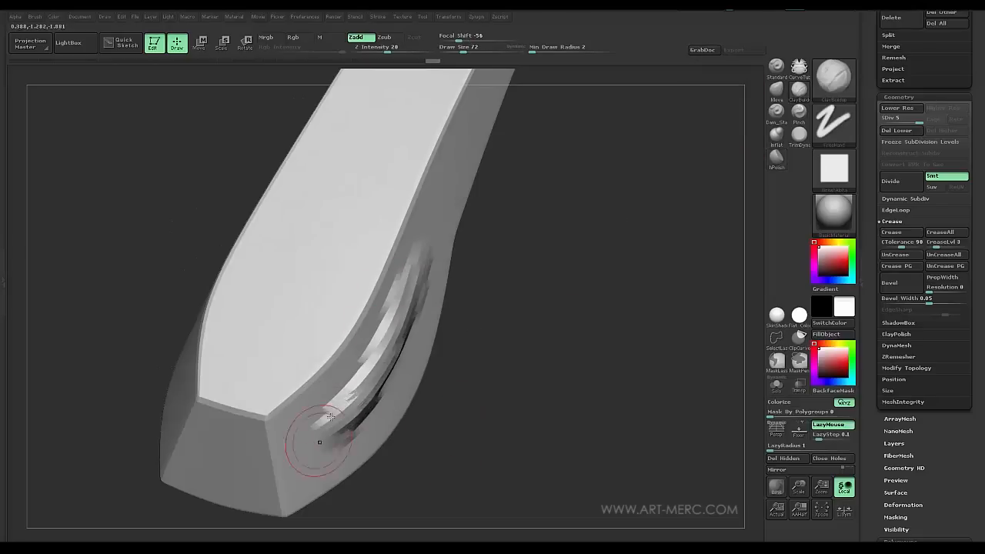
mouse_move(375, 404)
left_mouse_down("shift")
mouse_move(416, 415)
mouse_move(408, 331)
left_mouse_up("shift")
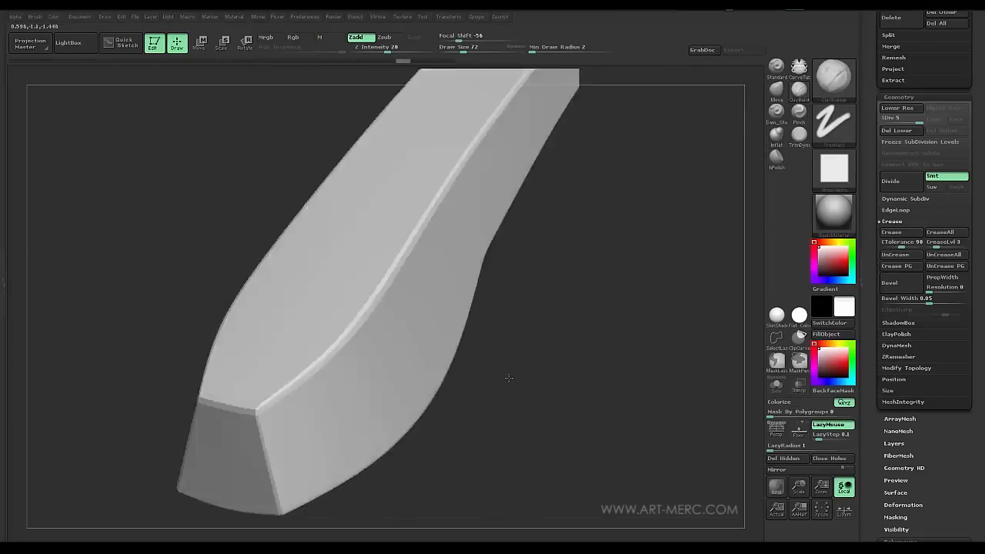
left_click_drag(509, 378, 540, 247)
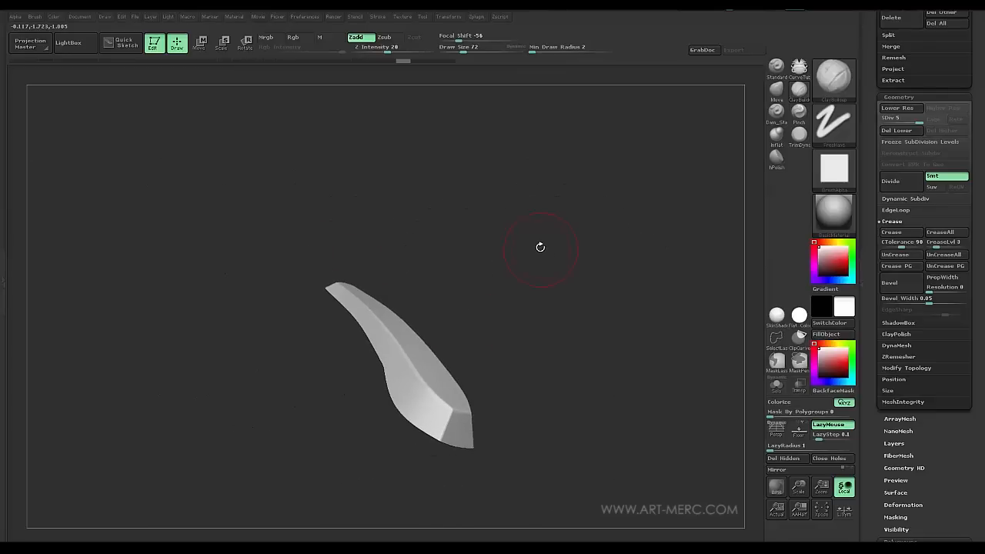
Step: Make the Skin_ZSphere_1 subtool active and choose the ZModeler brush, dismissing its draw-size note
scroll(885, 192, "up", 10)
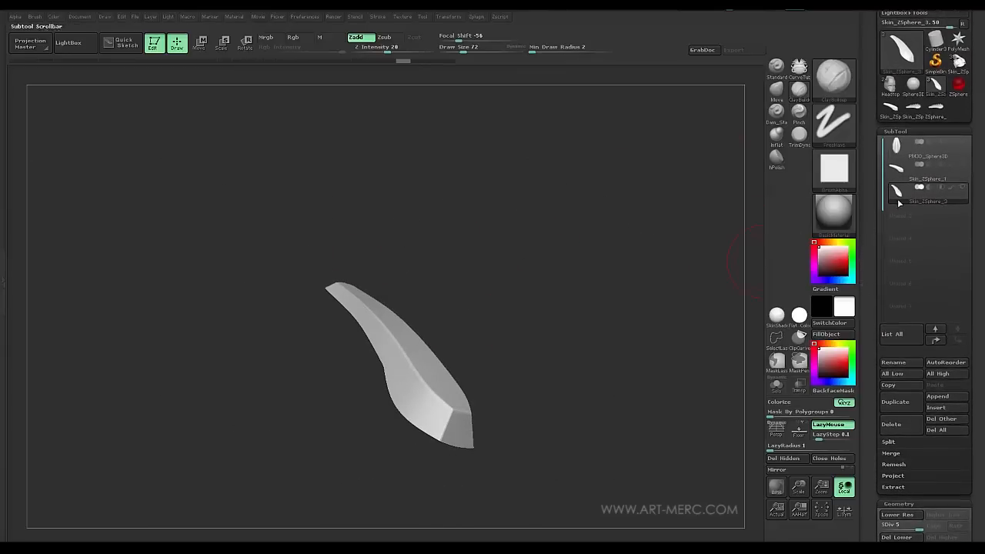
left_click(908, 175)
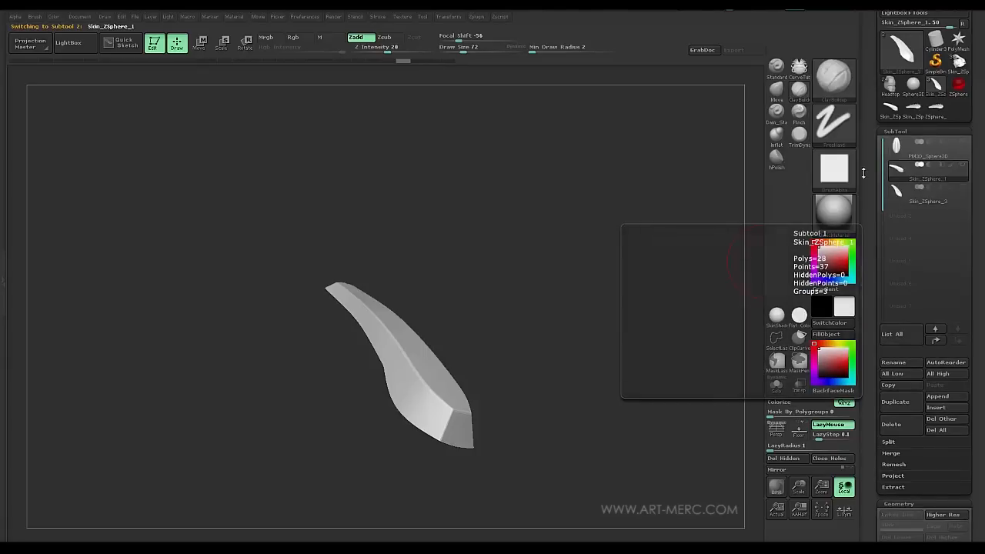
left_click_drag(296, 298, 321, 299)
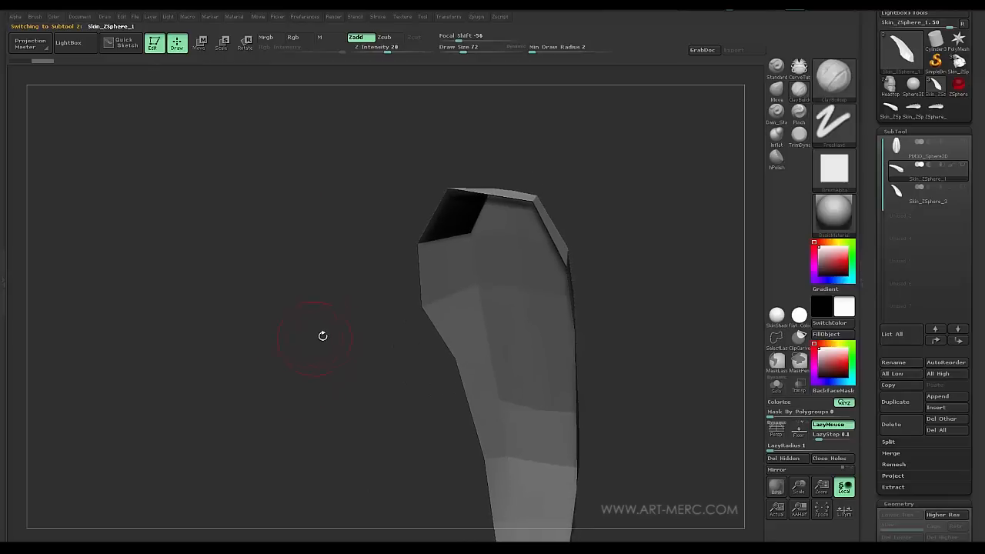
key("b")
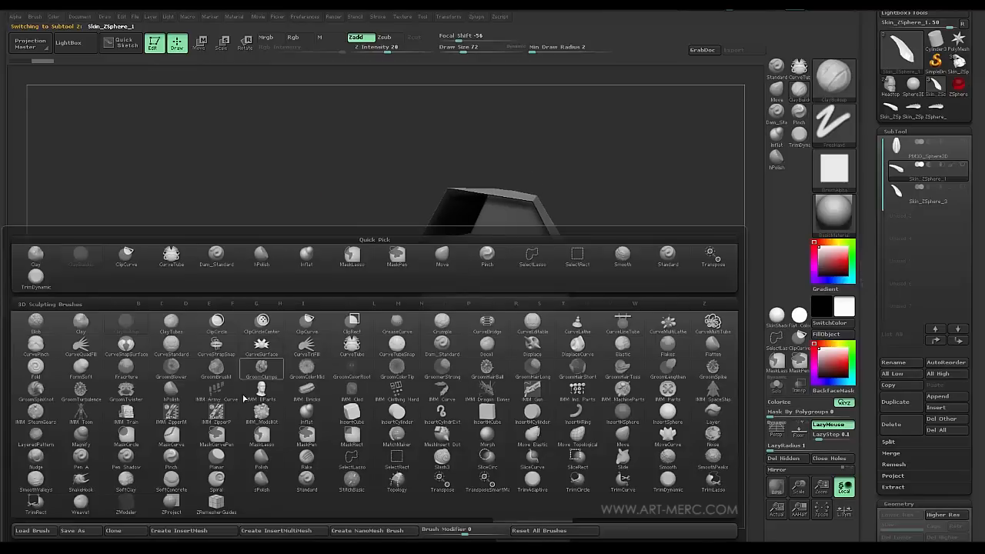
left_click(123, 514)
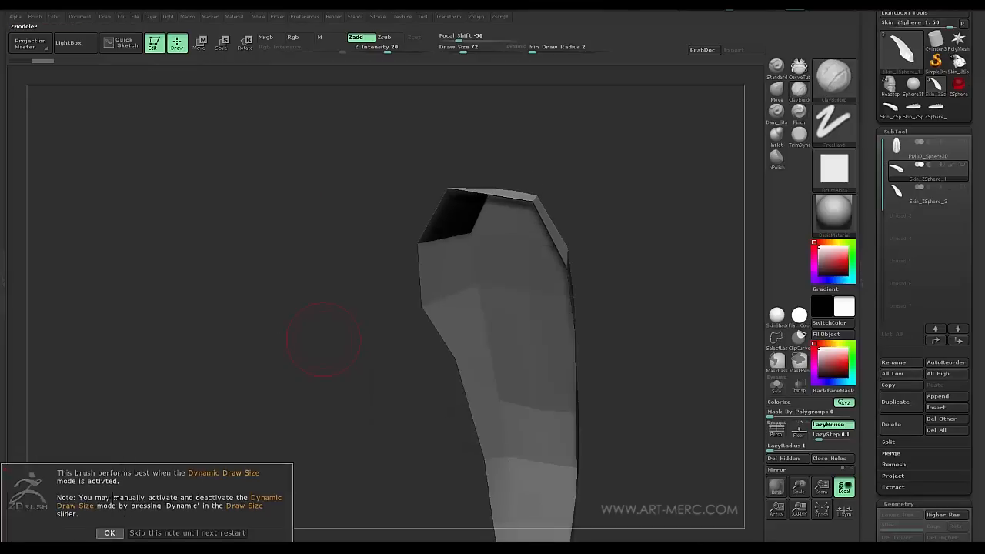
left_click(110, 533)
Step: Mask everything except the low vertex of the skewed edge on the panel's side, move it up to level the edge, and clear the mask
mouse_move(242, 414)
left_mouse_down()
mouse_move(249, 370)
mouse_move(231, 312)
mouse_move(259, 360)
mouse_move(312, 416)
left_mouse_up()
left_click_drag(308, 484, 282, 331)
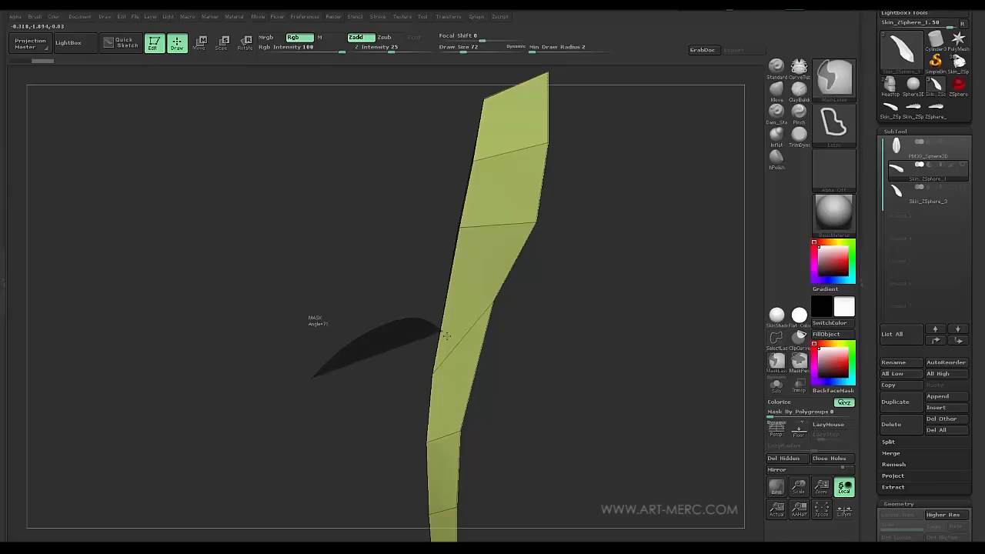
left_click_drag(431, 395, 431, 396, "ctrl+shift")
left_click(341, 351, "ctrl")
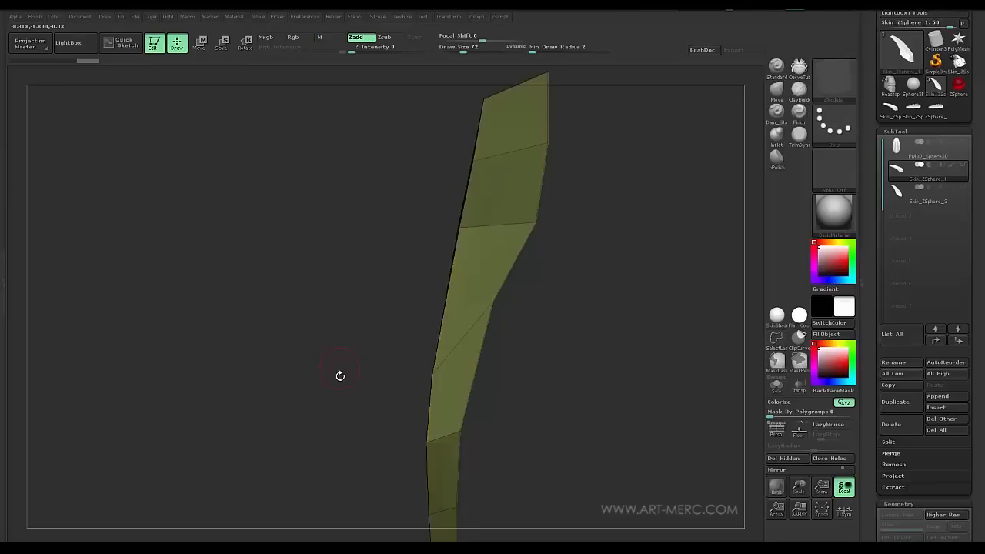
key("w")
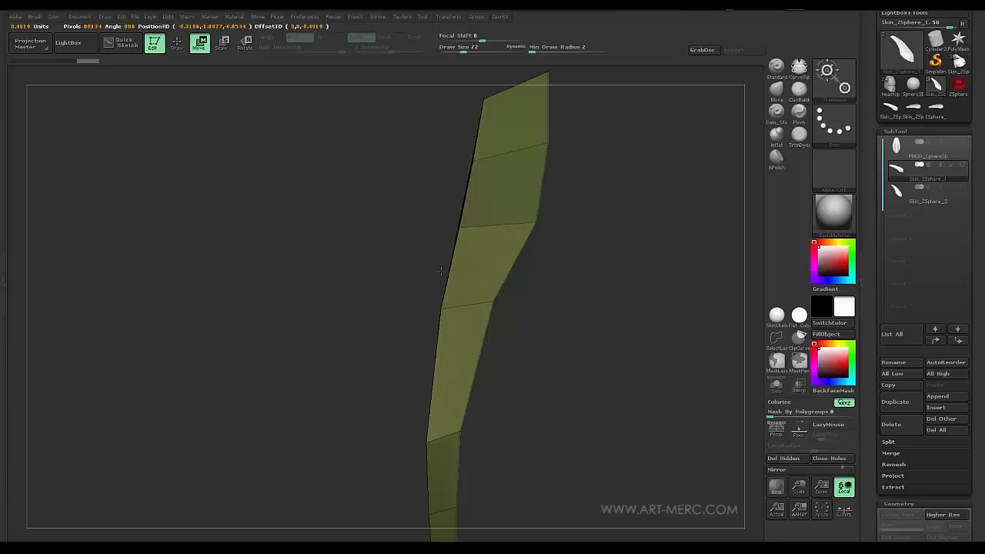
left_click_drag(361, 390, 408, 277, "alt")
left_click_drag(398, 345, 385, 403, "ctrl")
mouse_move(393, 311)
left_mouse_down("alt")
mouse_move(352, 428)
mouse_move(361, 391)
mouse_move(403, 377)
mouse_move(331, 370)
mouse_move(286, 330)
mouse_move(309, 323)
left_mouse_up("alt")
key("q")
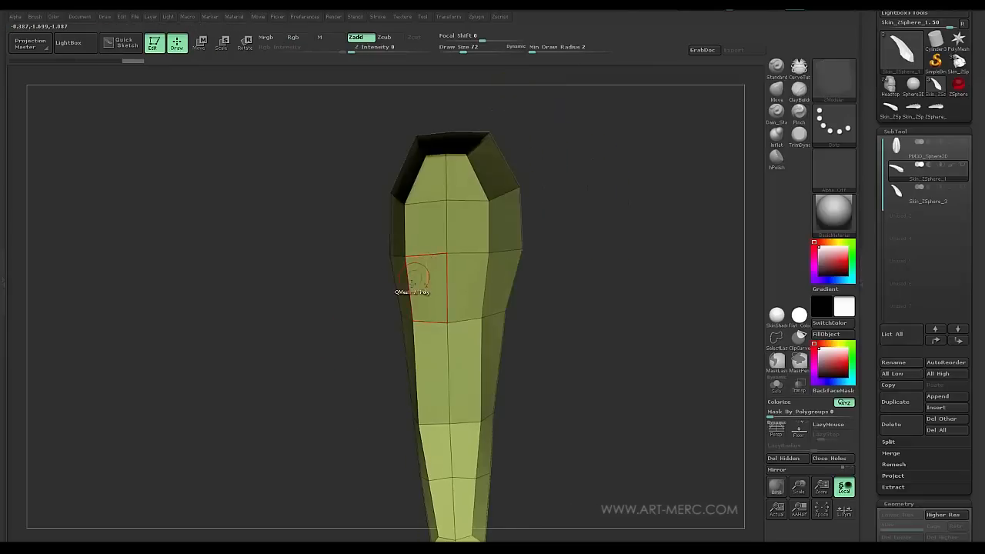
Step: Thicken the panel into a shell with the ZModeler QMesh polygon action targeting Polygroup All
left_click_drag(345, 273, 387, 318)
key("space")
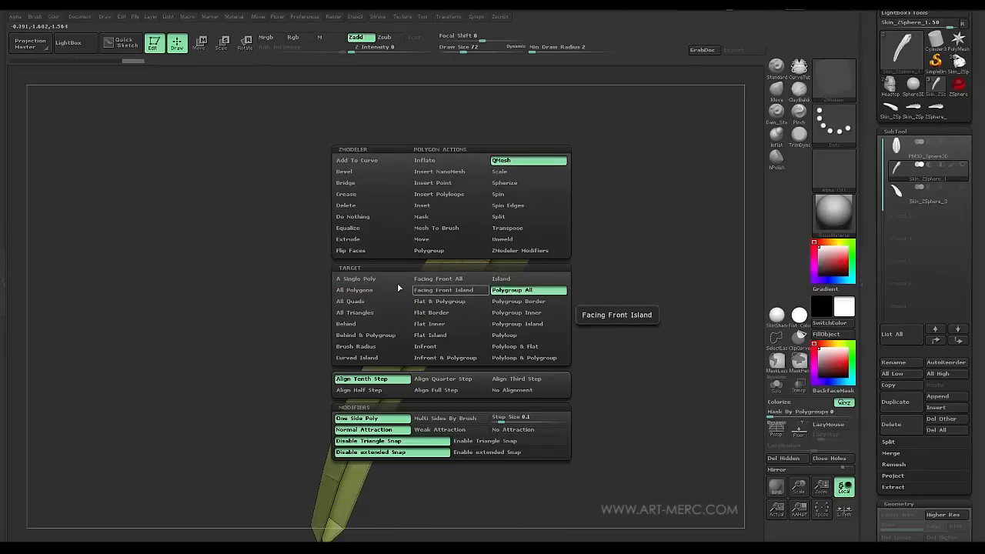
left_click_drag(287, 257, 422, 268)
left_click(425, 260)
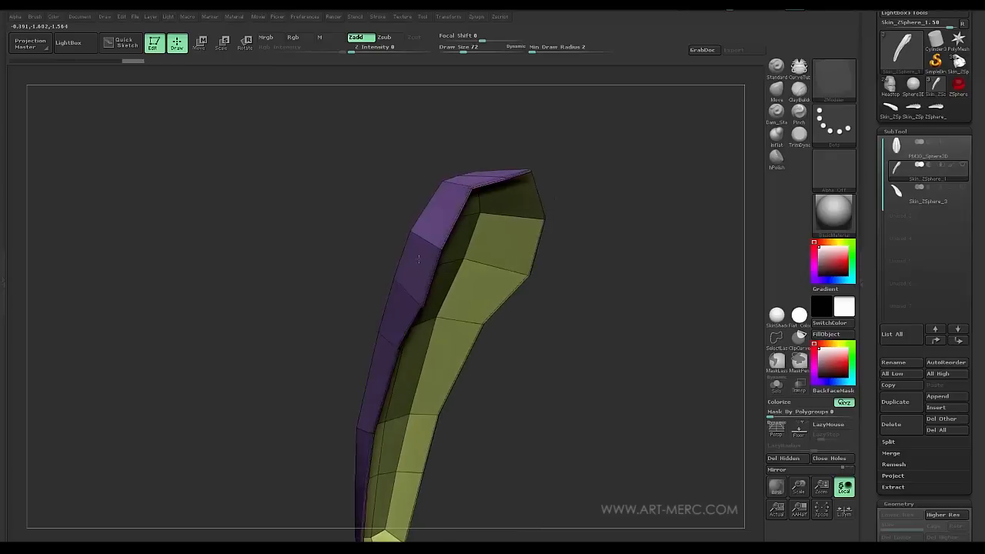
mouse_move(320, 236)
left_mouse_down()
mouse_move(308, 277)
mouse_move(181, 417)
mouse_move(275, 260)
mouse_move(347, 204)
mouse_move(322, 237)
left_mouse_up()
left_click_drag(342, 224, 431, 277)
Step: Set the ZModeler polygon action to Crease on A Single Poly with the Polygroup Border modifier
key("space")
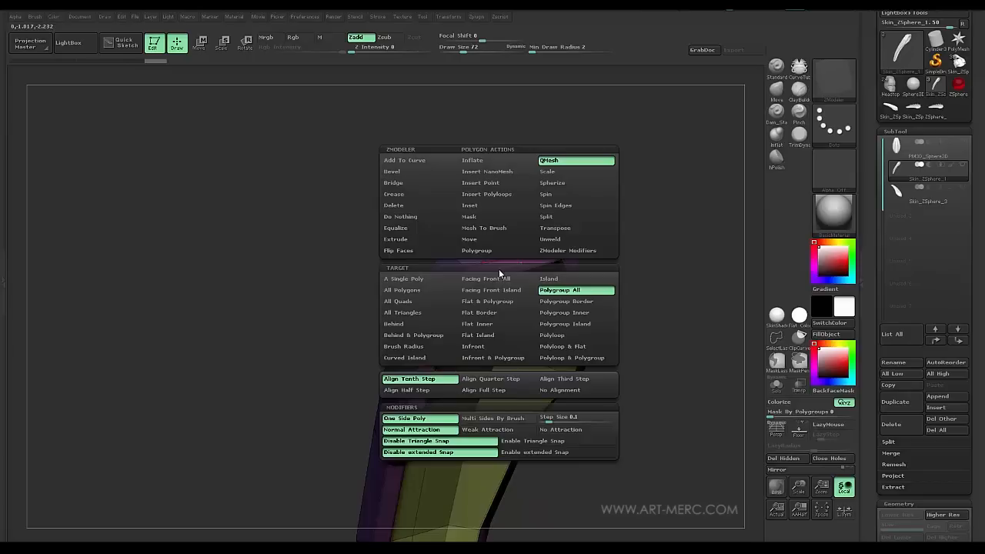
left_click(397, 205)
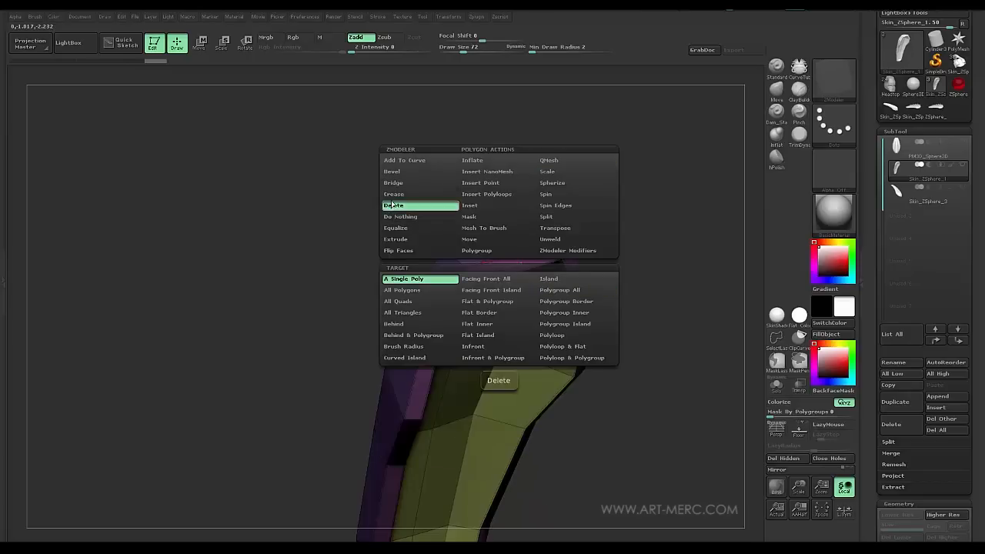
left_click(424, 196)
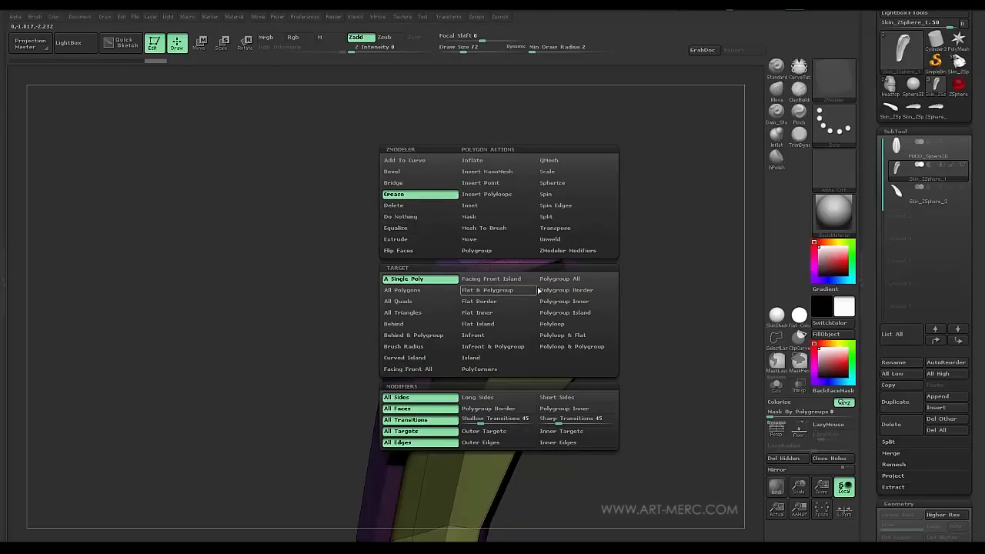
left_click(488, 409)
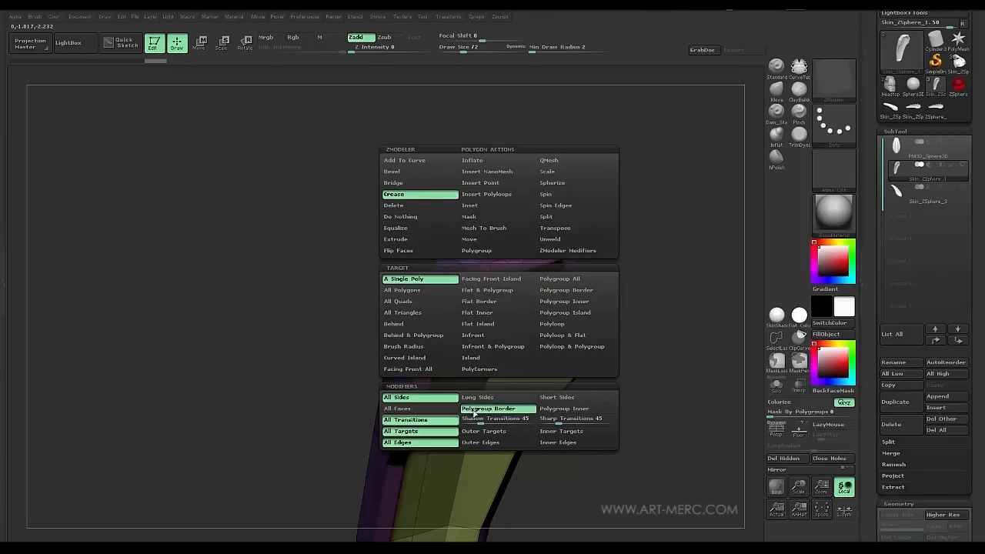
Step: Mark the rim faces at the panel's wide end as a temporary group and crease them and the neighbouring rim faces
left_click_drag(359, 237, 435, 261)
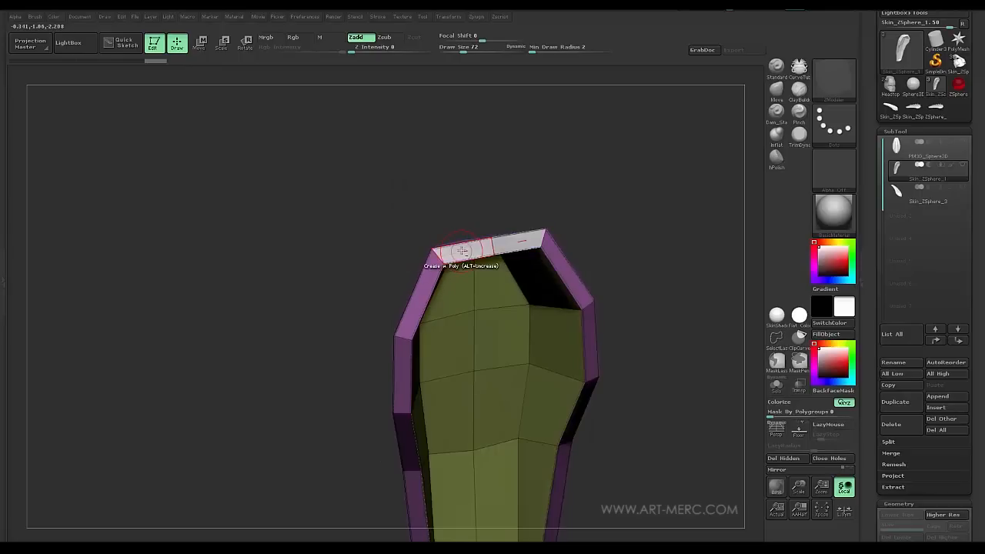
left_click_drag(367, 254, 393, 164)
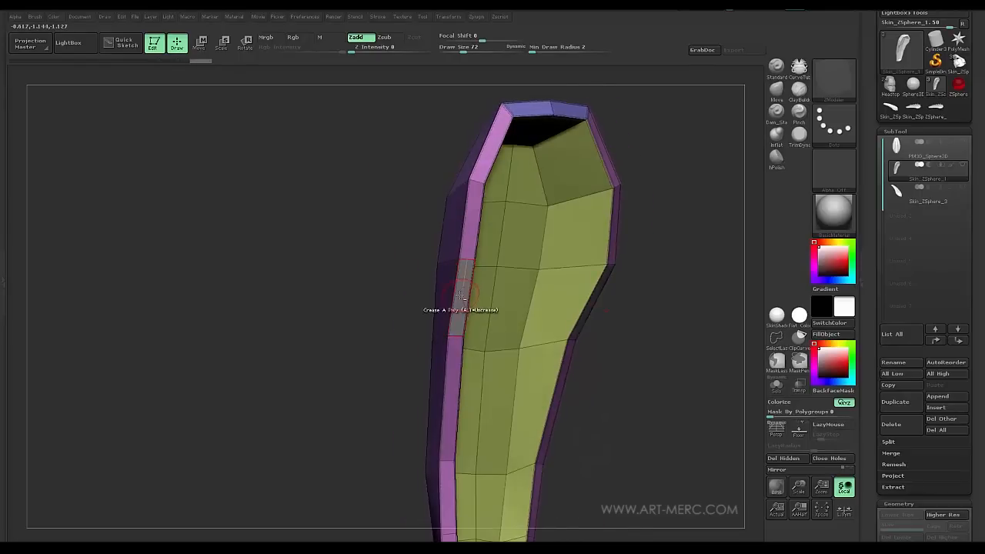
left_click_drag(392, 247, 514, 304)
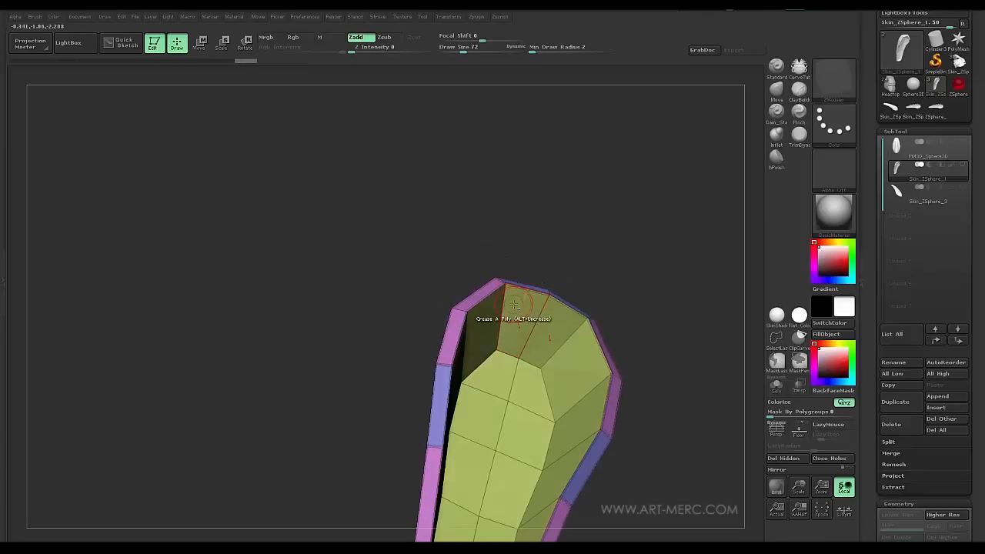
left_click(515, 310)
left_click_drag(433, 235, 451, 331)
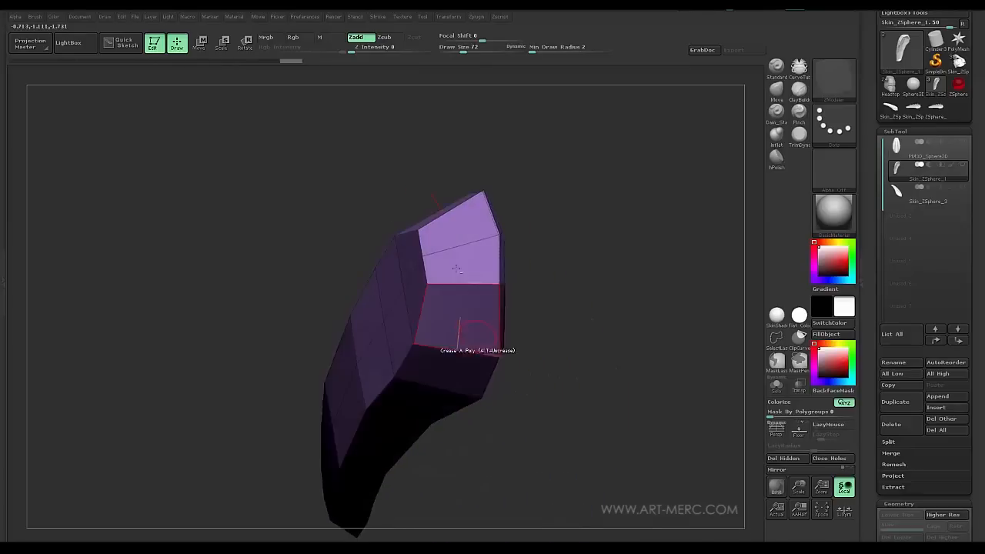
Step: Mark the rim and end faces at the panel's narrow tip and crease them as a separate polygroup
left_click_drag(503, 436, 466, 303, "alt")
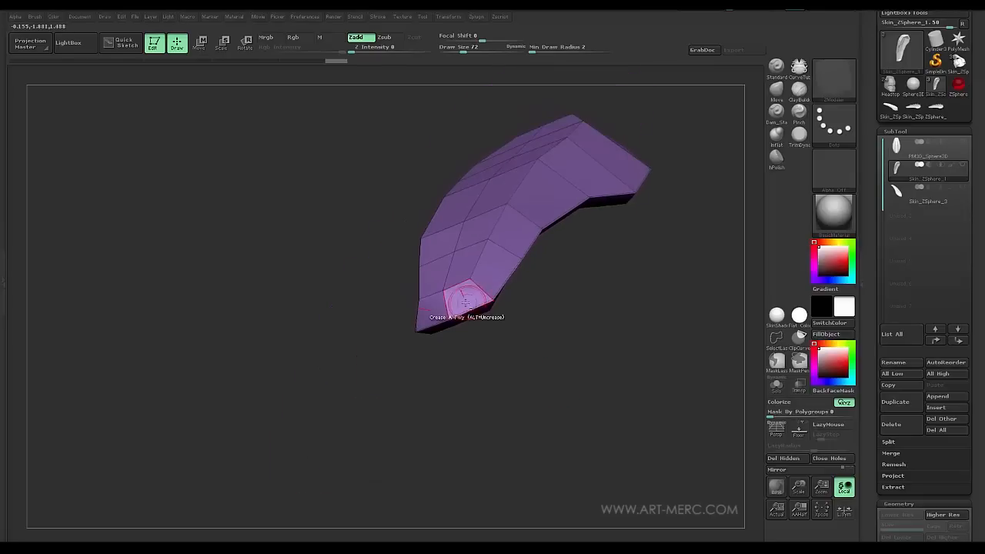
left_click_drag(465, 340, 468, 316)
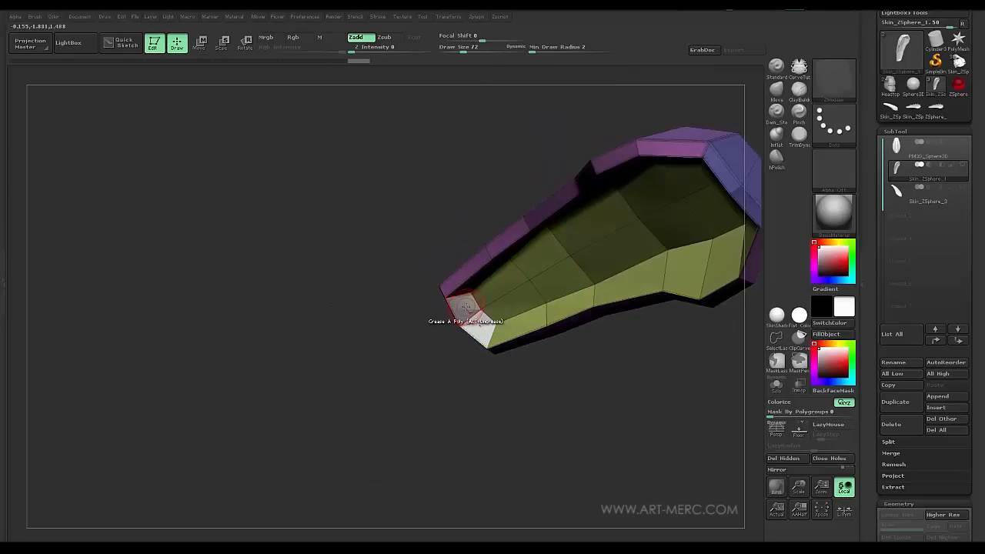
left_click_drag(446, 262, 464, 302)
left_click(464, 302)
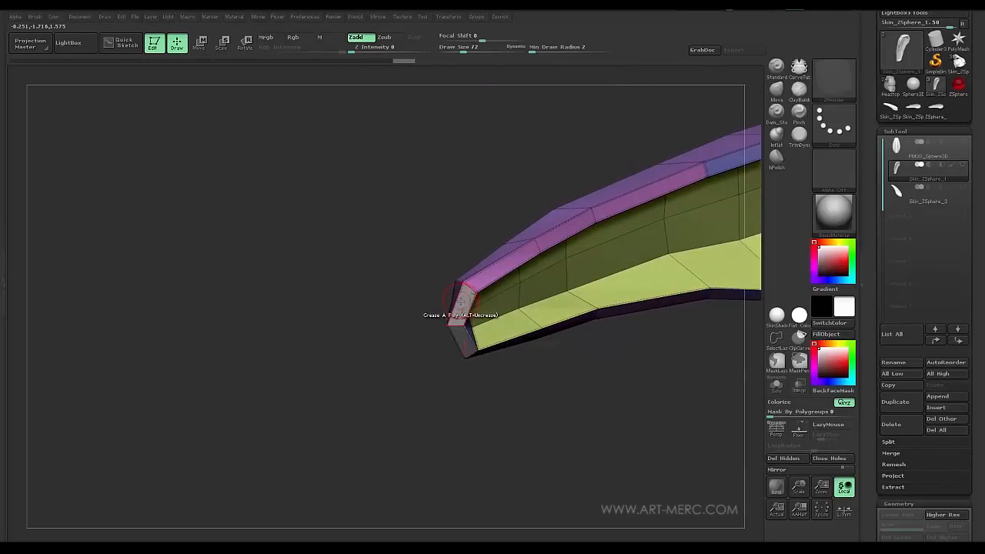
left_click_drag(389, 278, 386, 371)
left_click_drag(463, 368, 255, 367, "alt")
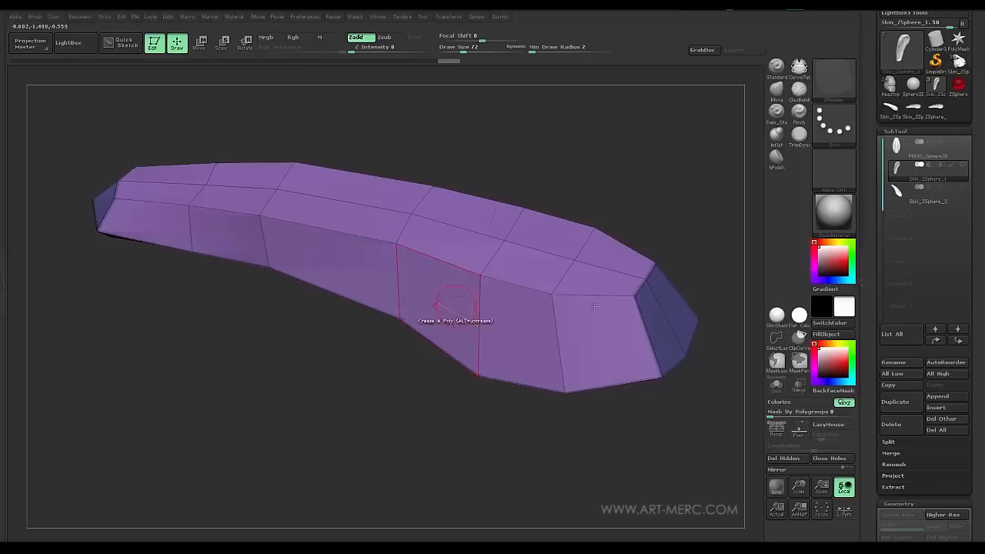
Step: Preview the panel's creases with smoothing on and the polyframe hidden, and return to the unsmoothed wireframe display
left_click_drag(867, 333, 872, 282)
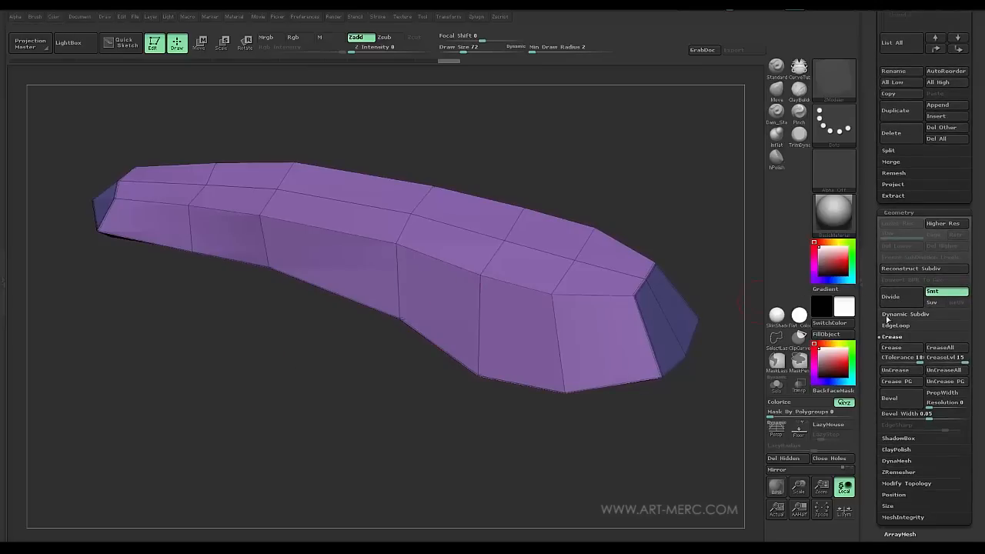
key("ctrl+d")
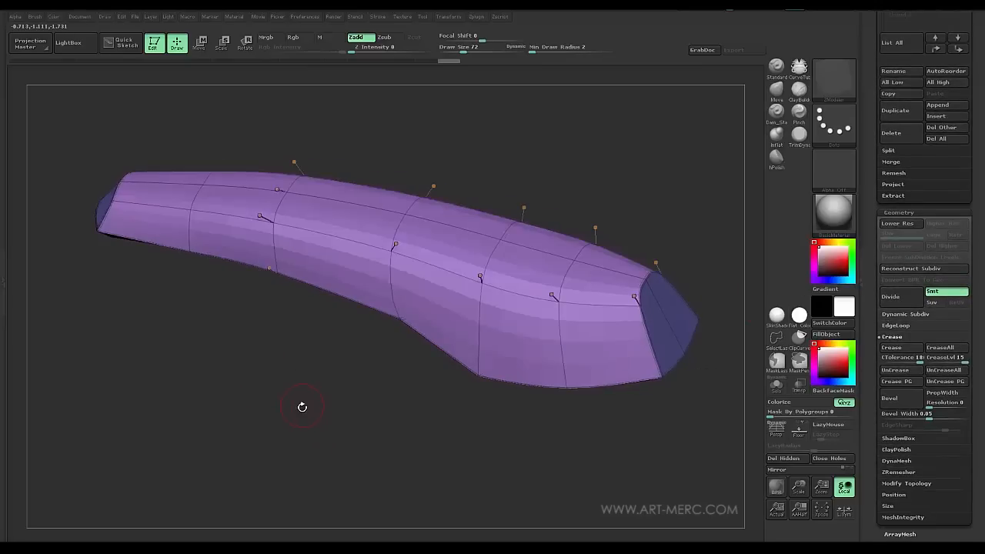
key("shift+f")
mouse_move(292, 406)
left_mouse_down()
mouse_move(274, 400)
mouse_move(284, 447)
mouse_move(267, 387)
mouse_move(275, 405)
left_mouse_up()
key("shift+d")
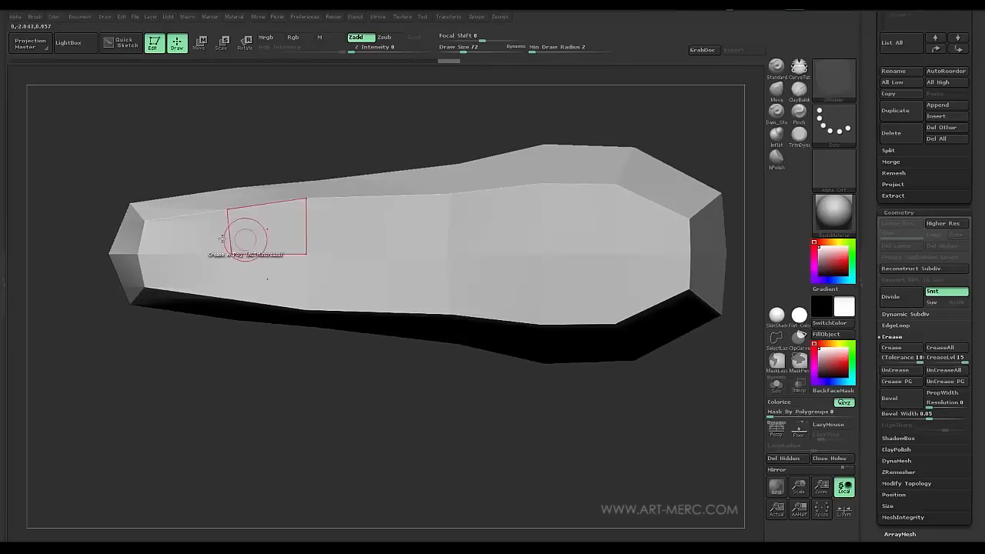
key("shift+f")
Step: Mark the panel's remaining top faces along its length as a temporary group and crease their border as one polygroup
left_click_drag(194, 231, 522, 225)
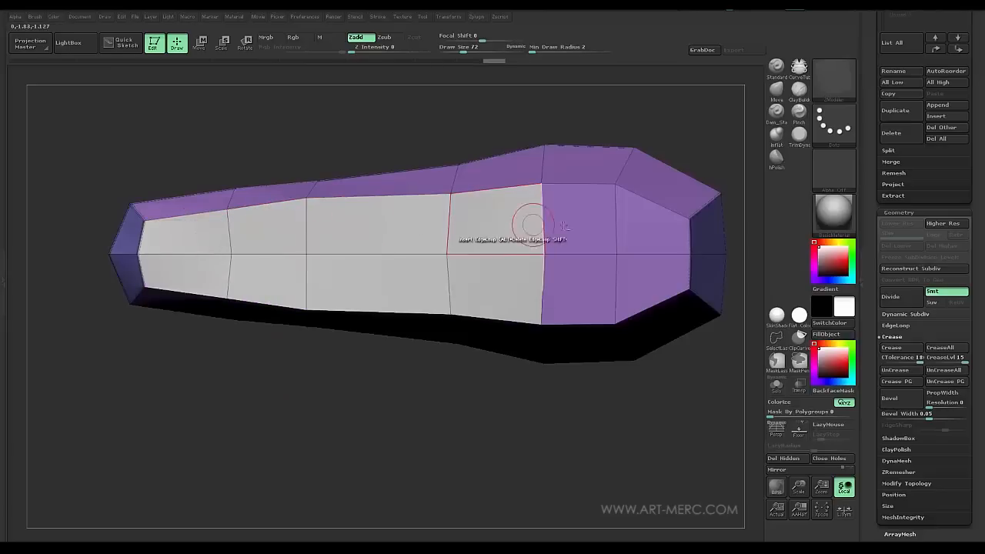
left_click(546, 226, "alt")
key("ctrl+z")
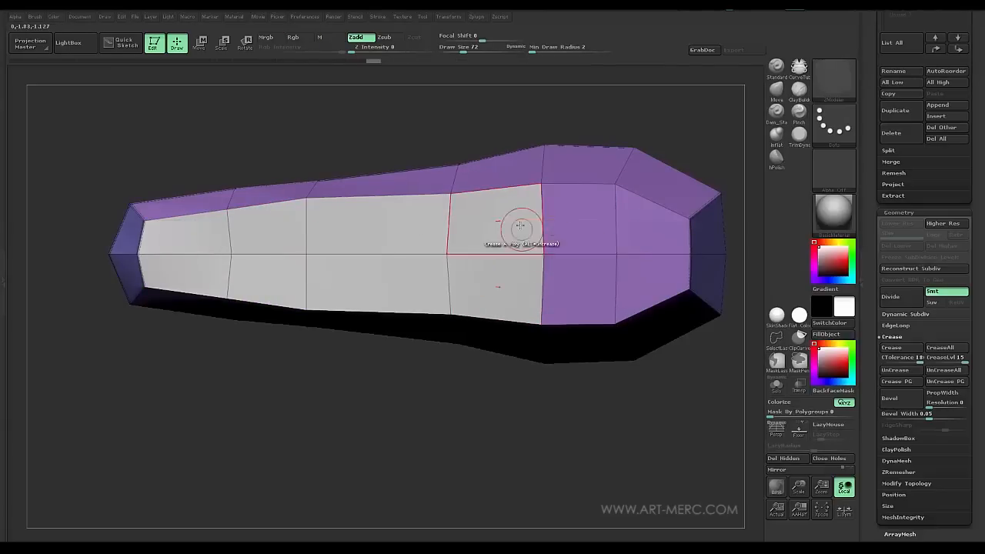
left_click(568, 213, "alt")
left_click(642, 233, "alt")
left_click(568, 211)
Step: Subdivide the creased panel and check its smoothed surface and hard edges with the polyframe hidden
left_click_drag(497, 410, 660, 261)
key("ctrl+d")
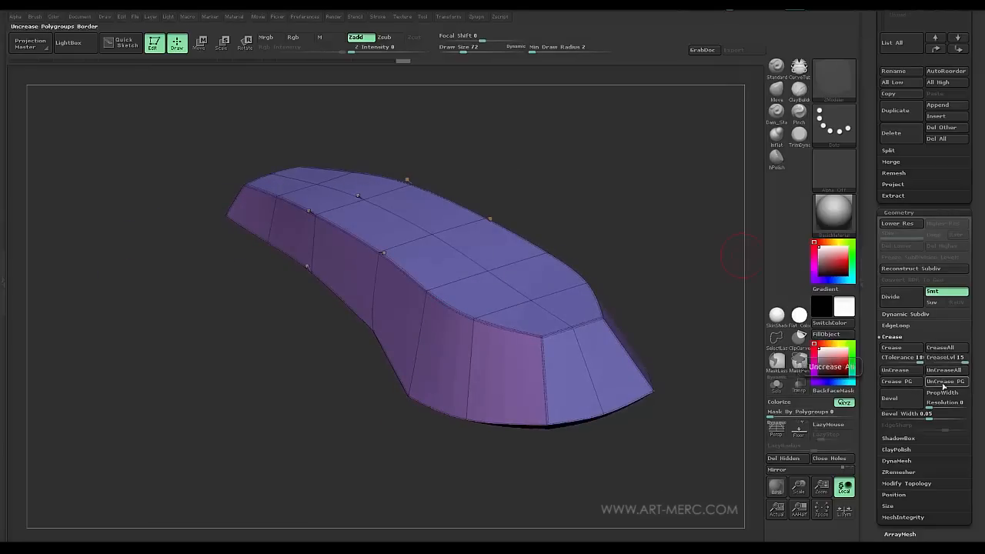
left_click(906, 315)
left_click_drag(930, 359, 942, 360)
left_click_drag(693, 234, 631, 249)
key("shift+f")
mouse_move(614, 300)
left_mouse_down()
mouse_move(639, 361)
mouse_move(643, 276)
mouse_move(631, 319)
mouse_move(673, 247)
mouse_move(662, 256)
mouse_move(666, 226)
mouse_move(640, 254)
mouse_move(627, 223)
mouse_move(632, 294)
mouse_move(592, 357)
mouse_move(605, 285)
mouse_move(591, 330)
mouse_move(606, 323)
mouse_move(596, 318)
mouse_move(671, 218)
left_mouse_up()
Step: Switch to the PM3D_Sphere3D subtool and view the panels against the sculpted head
left_click_drag(871, 91, 866, 205)
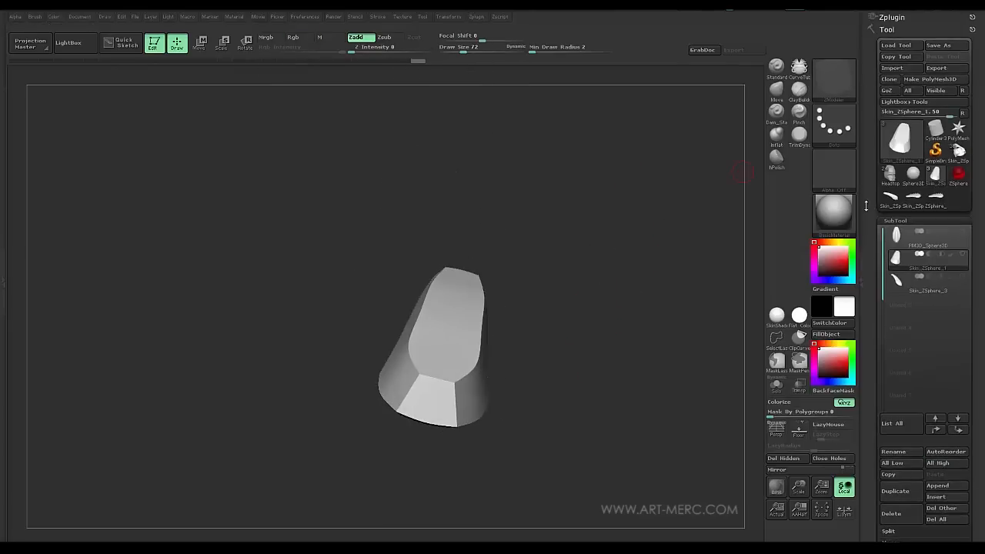
left_click(906, 238)
left_click_drag(639, 299, 468, 263)
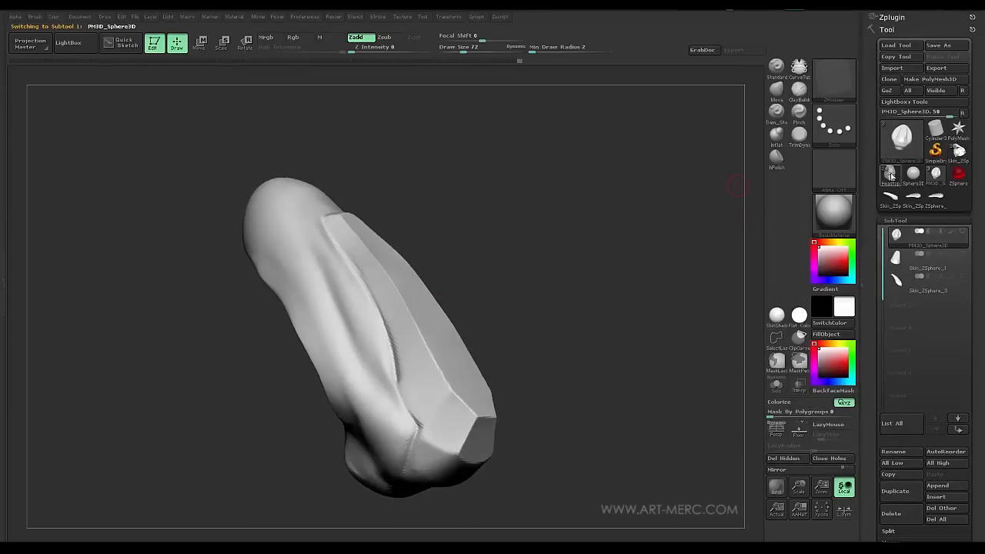
Step: Switch to the finished robot head tool and bring it into a three-quarter view
mouse_move(891, 177)
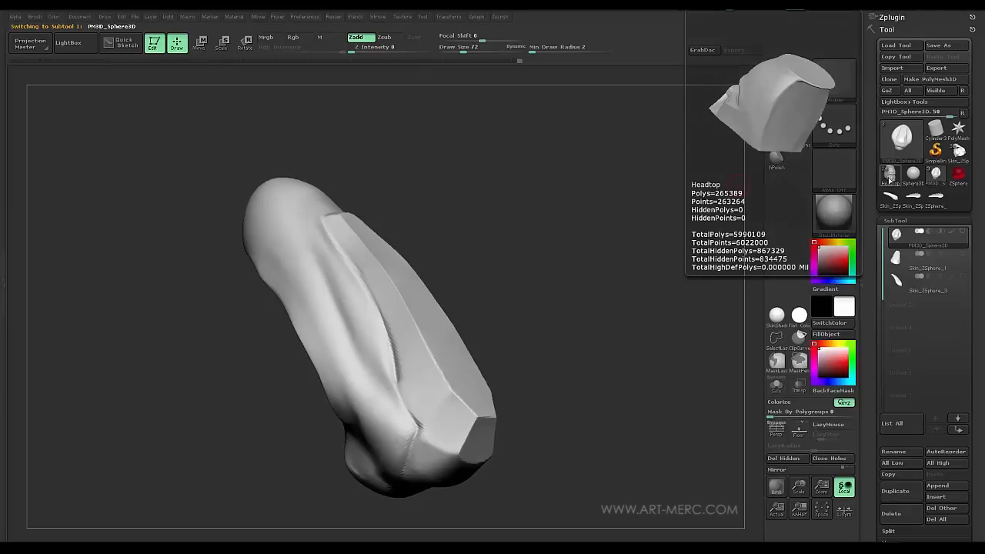
left_click(958, 154)
left_click_drag(513, 359, 625, 337)
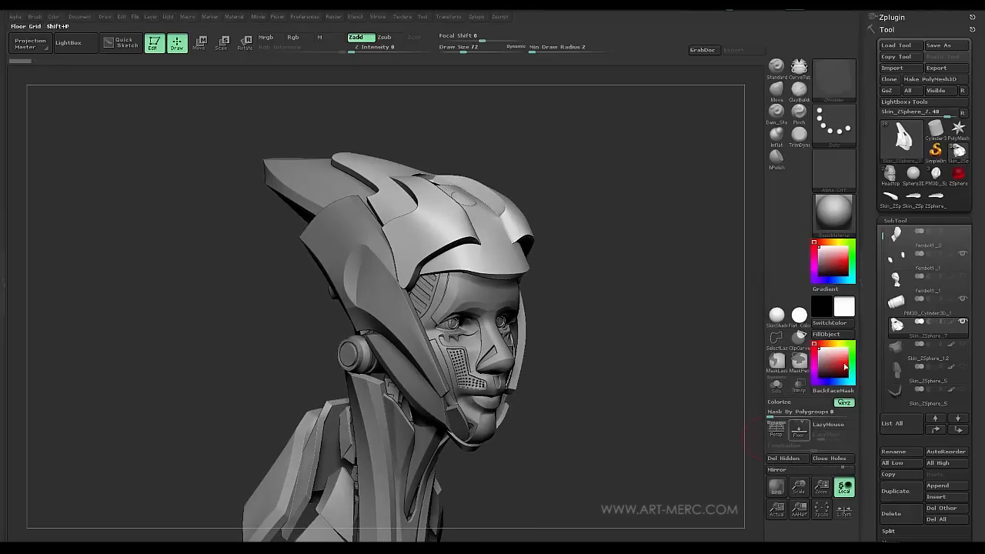
Step: Select the fembot1_2 concept sculpt subtool and show it alone, framed in the view
mouse_move(904, 237)
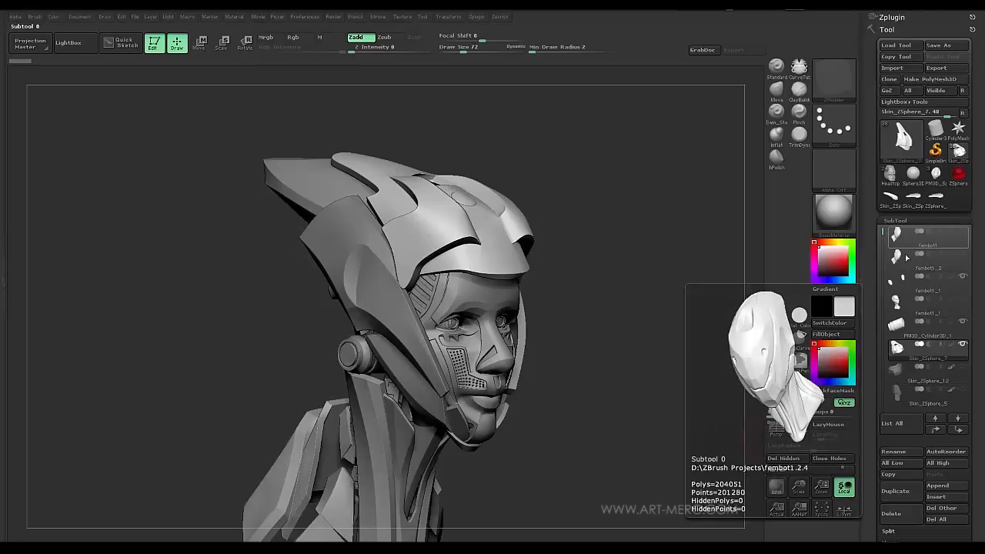
left_click(907, 261)
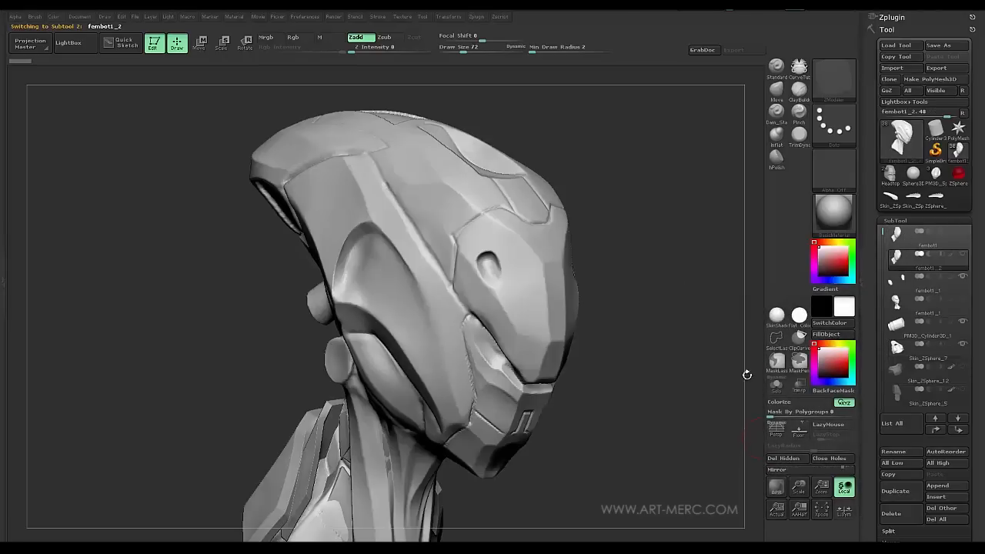
left_click_drag(669, 359, 776, 425)
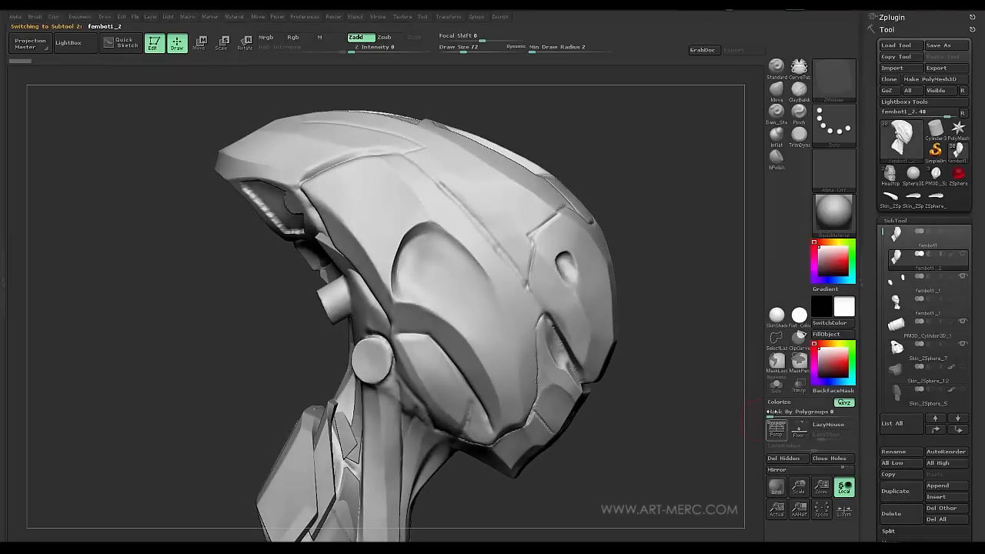
left_click(778, 386)
key("f")
Step: Examine the isolated concept sculpt's face, side panels and neck from the side, front and three-quarter angles
left_click_drag(228, 323, 341, 275)
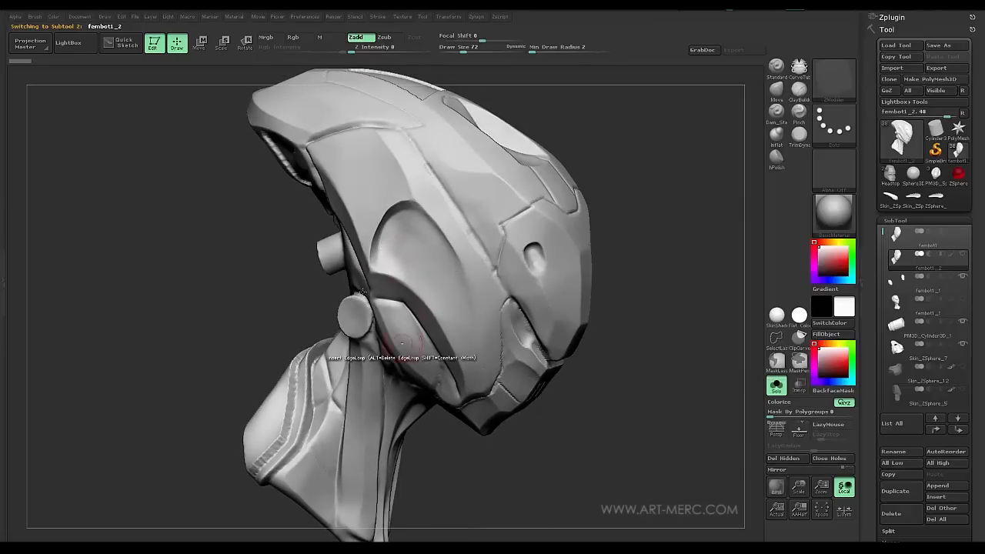
mouse_move(239, 314)
left_mouse_down()
mouse_move(284, 293)
mouse_move(264, 341)
mouse_move(255, 299)
mouse_move(226, 297)
mouse_move(248, 316)
mouse_move(323, 312)
left_mouse_up()
key("shift+f")
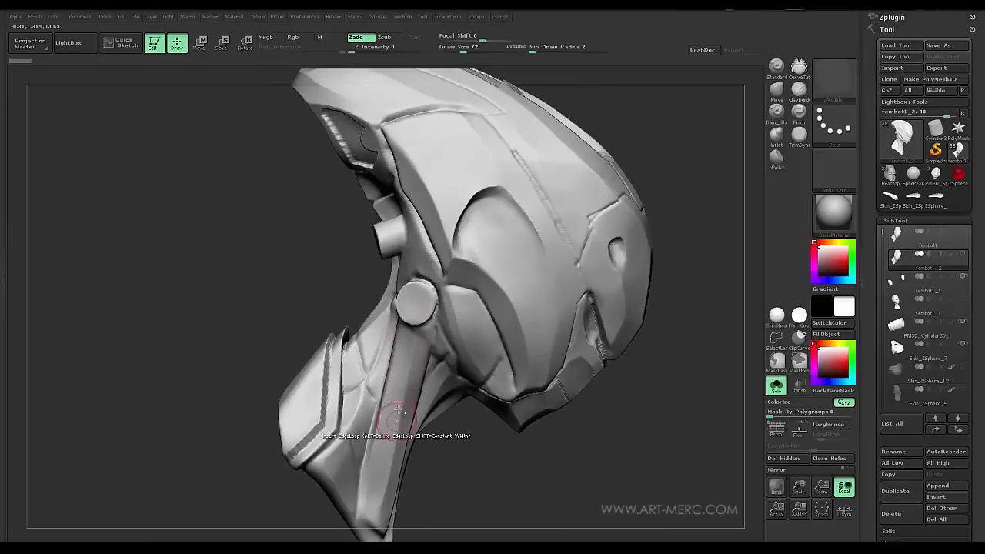
left_click_drag(477, 477, 413, 409)
left_click_drag(338, 331, 293, 278)
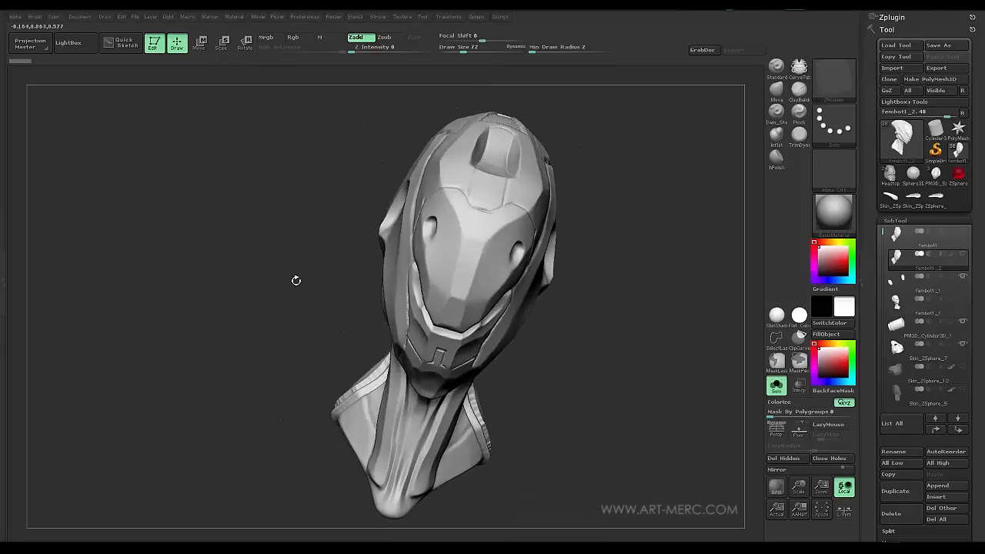
left_click_drag(281, 241, 421, 297)
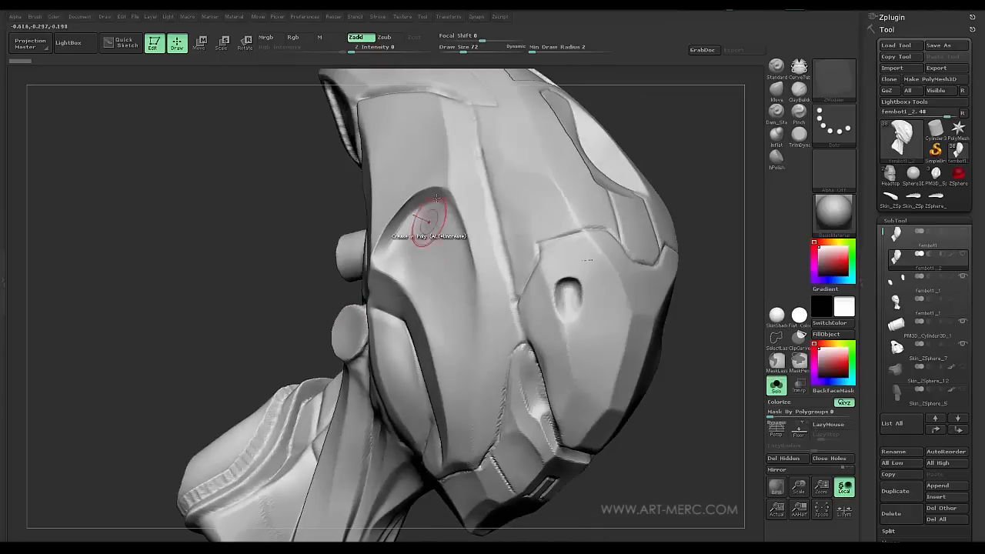
left_click_drag(228, 232, 496, 247)
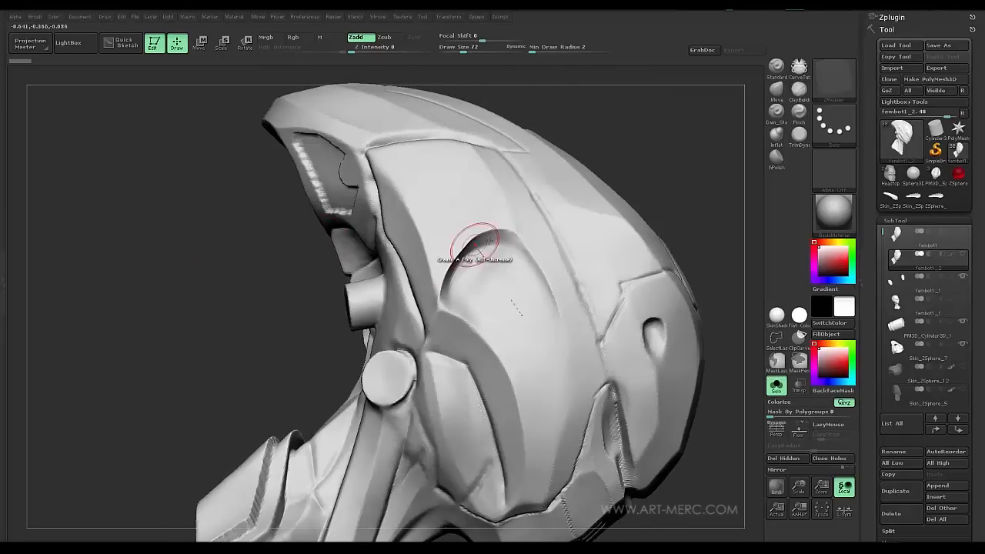
mouse_move(268, 271)
left_mouse_down()
mouse_move(271, 311)
mouse_move(293, 308)
mouse_move(244, 298)
mouse_move(238, 261)
mouse_move(269, 309)
mouse_move(253, 213)
mouse_move(365, 275)
left_mouse_up()
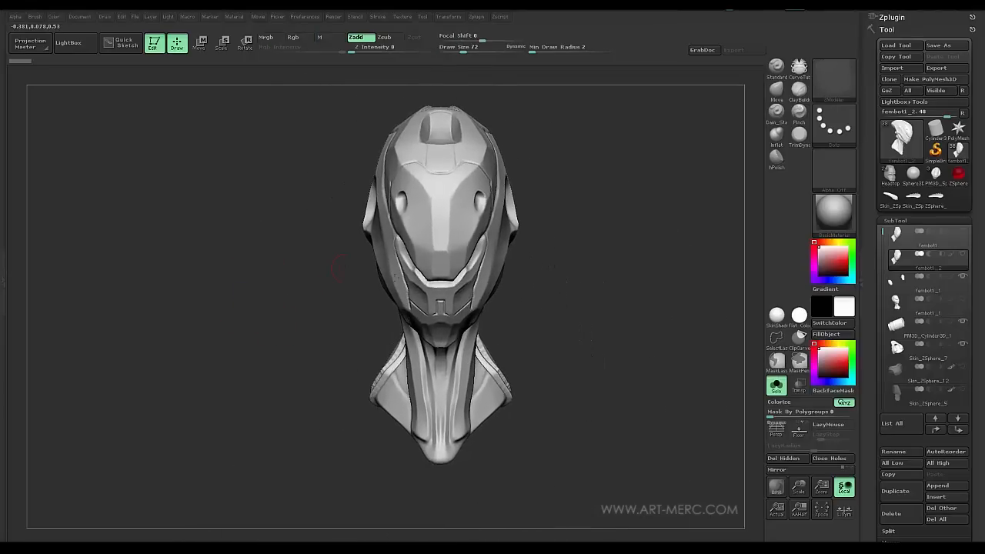
left_click_drag(585, 283, 724, 283)
Step: Show the whole finished head again with the fembot1_1 subtool selected, and turn on perspective
mouse_move(883, 235)
left_mouse_down()
mouse_move(884, 302)
mouse_move(884, 230)
left_mouse_up()
left_click(778, 383)
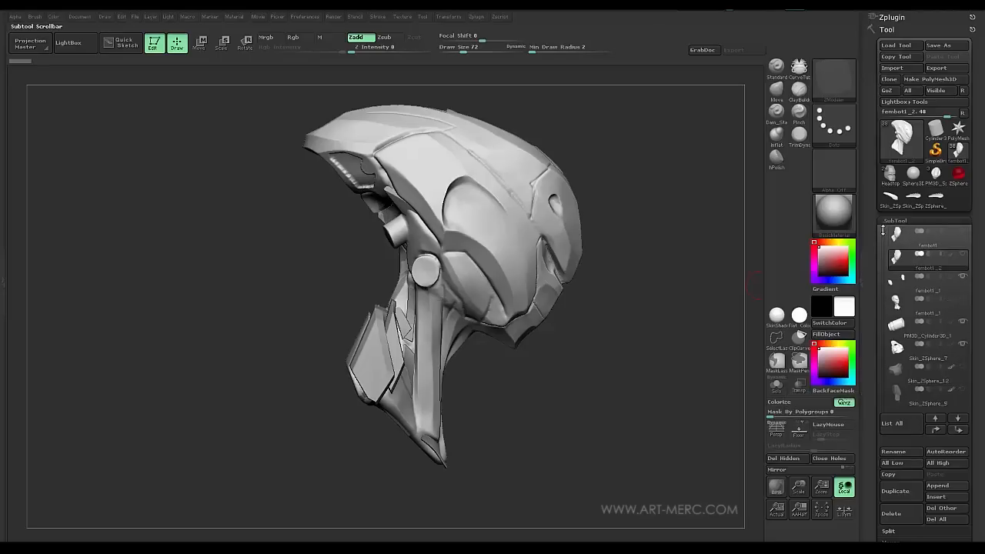
left_click(911, 286)
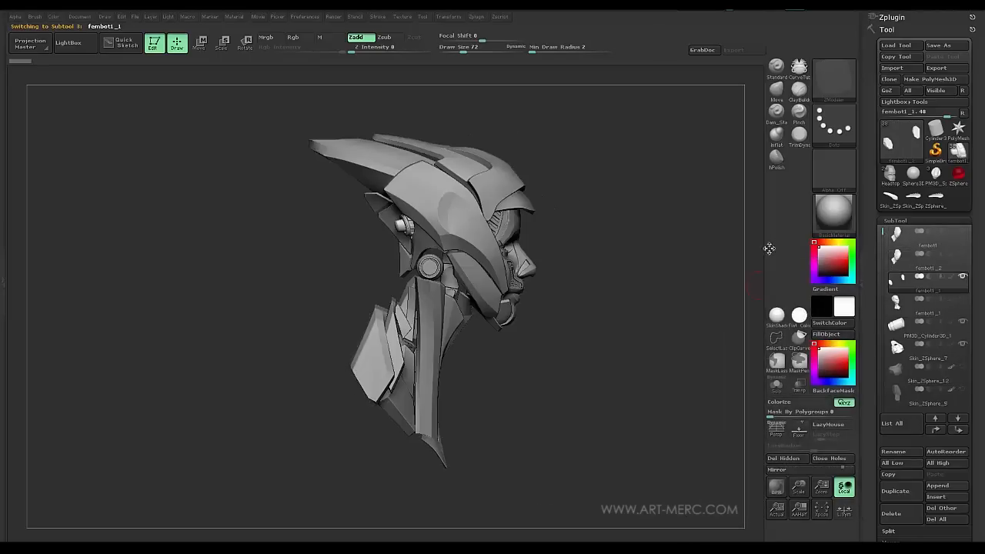
left_click_drag(592, 354, 549, 369, "alt")
key("p")
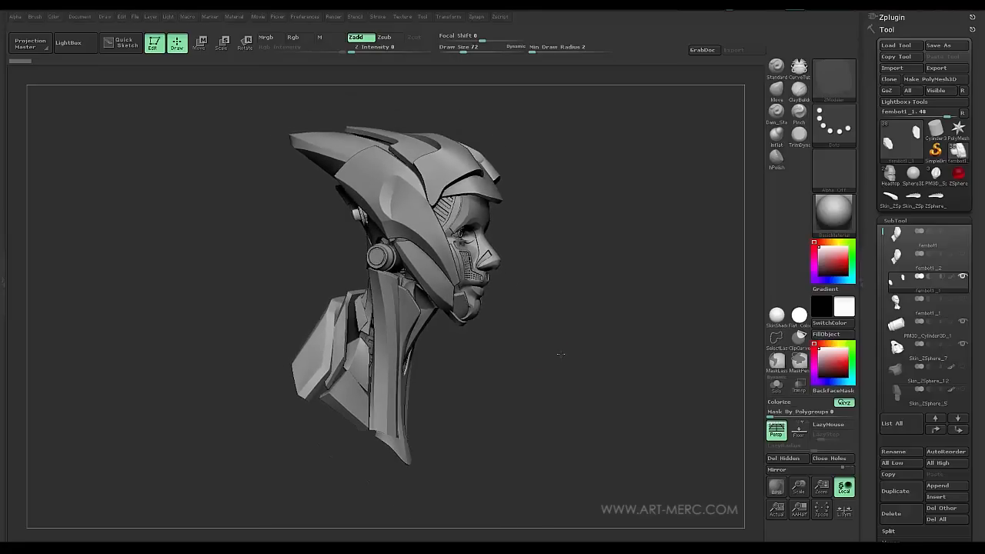
Step: Examine the finished robot head's helmet plates, face details and neck panels from front, side and three-quarter angles
left_click_drag(565, 369, 559, 369)
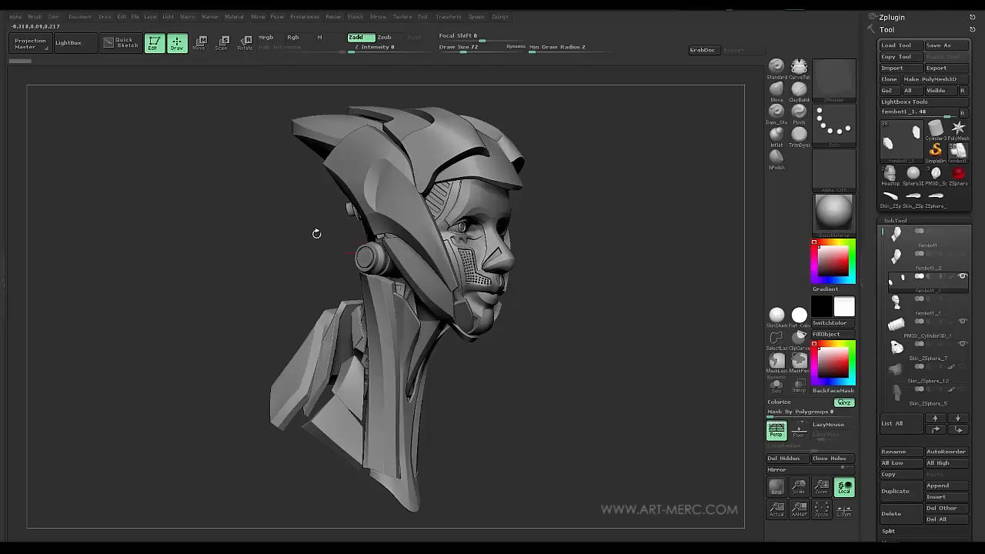
mouse_move(267, 252)
left_mouse_down()
mouse_move(285, 233)
mouse_move(267, 224)
mouse_move(280, 238)
mouse_move(257, 262)
left_mouse_up()
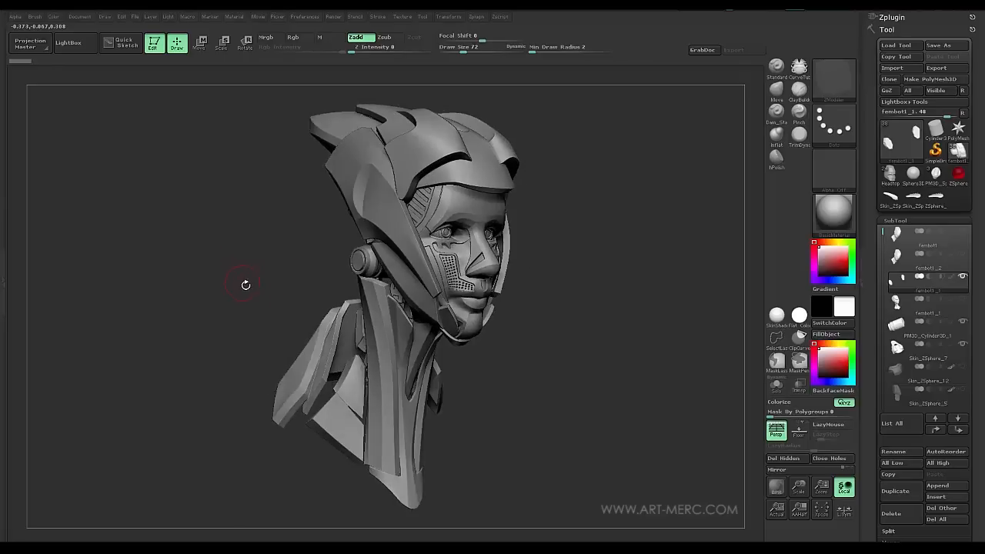
mouse_move(237, 274)
left_mouse_down()
mouse_move(215, 266)
mouse_move(246, 266)
left_mouse_up()
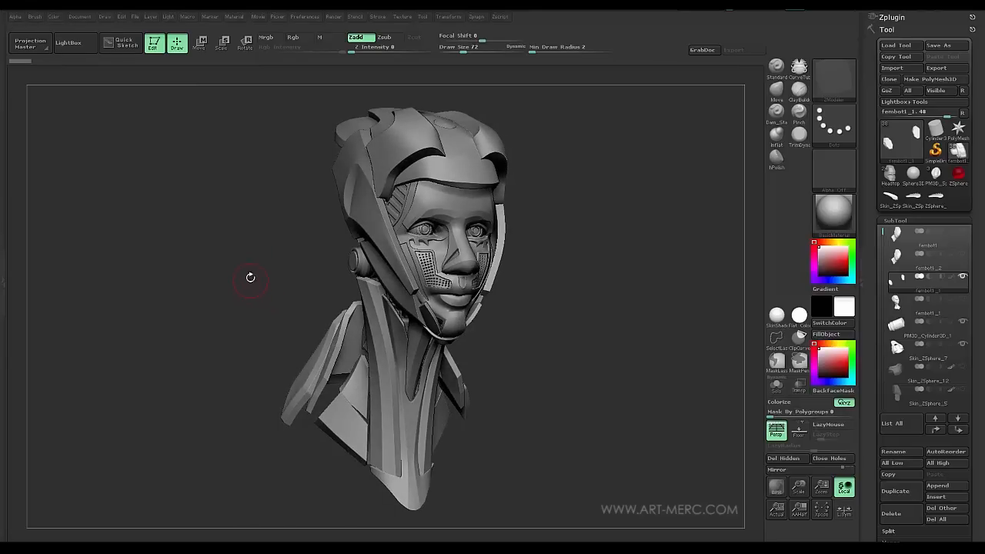
left_click_drag(259, 259, 264, 275)
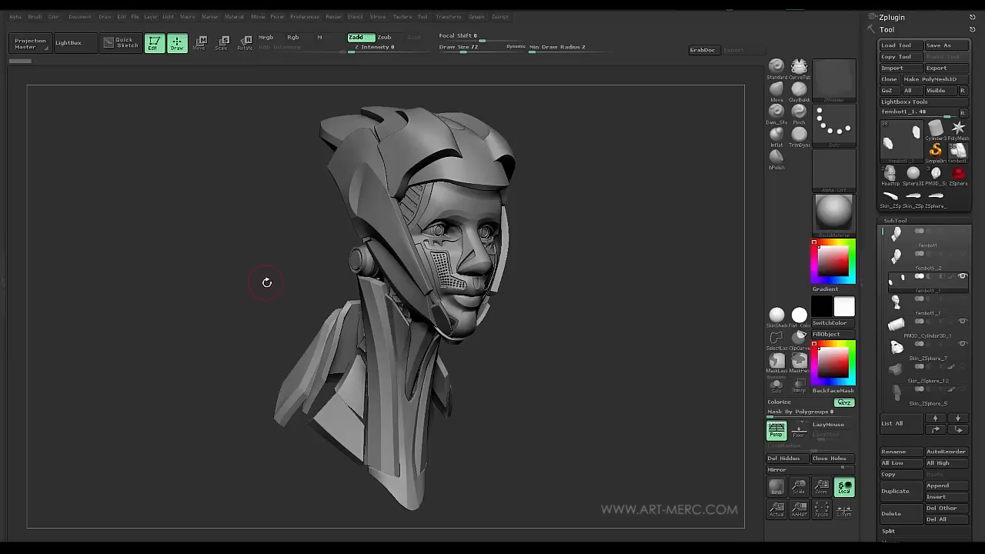
left_click_drag(255, 270, 257, 277)
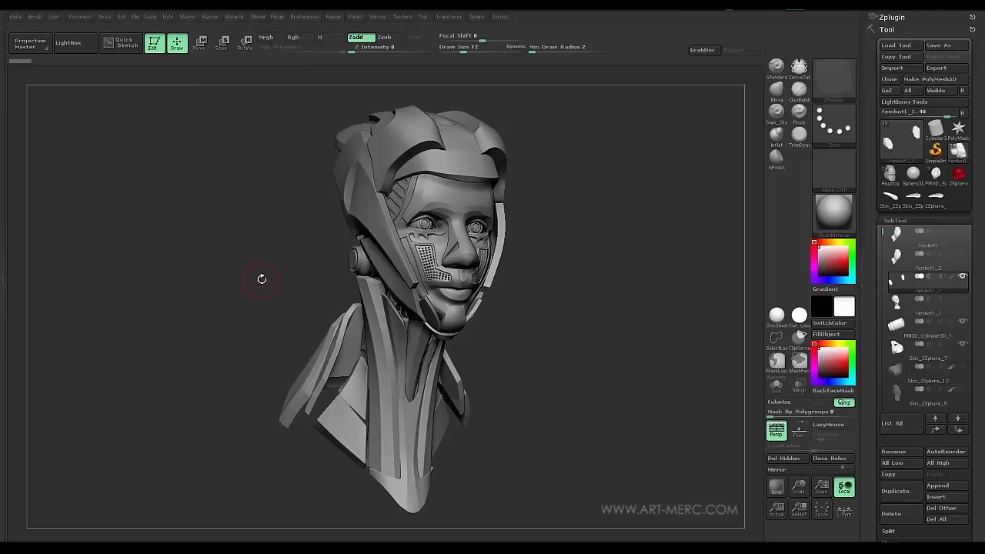
mouse_move(251, 272)
left_mouse_down()
mouse_move(245, 280)
mouse_move(259, 277)
mouse_move(243, 264)
mouse_move(258, 269)
mouse_move(229, 281)
mouse_move(254, 299)
left_mouse_up()
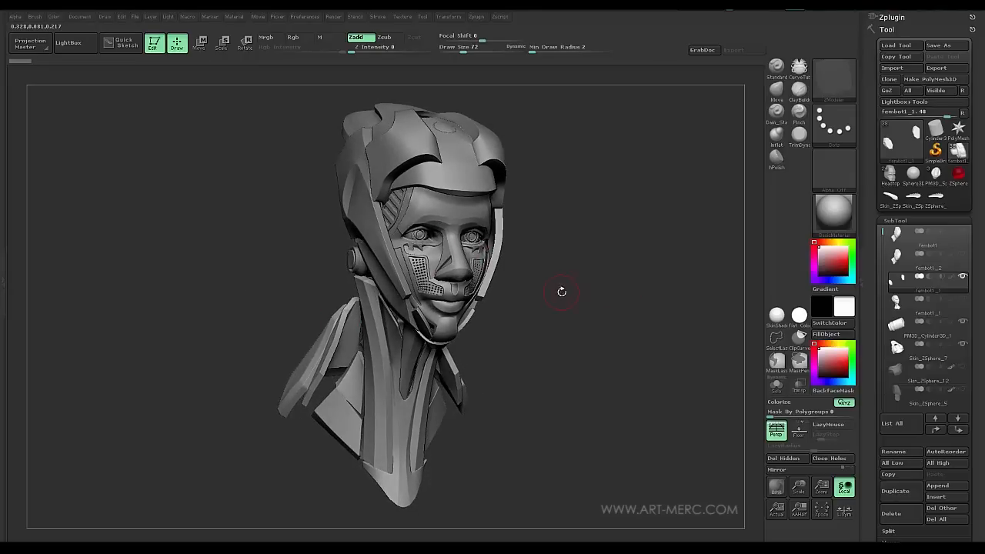
mouse_move(564, 285)
left_mouse_down("alt")
mouse_move(574, 308)
mouse_move(595, 303)
mouse_move(573, 262)
mouse_move(581, 287)
mouse_move(561, 279)
mouse_move(554, 319)
mouse_move(555, 269)
mouse_move(554, 288)
mouse_move(537, 299)
mouse_move(521, 282)
mouse_move(552, 284)
mouse_move(580, 316)
mouse_move(565, 307)
mouse_move(556, 279)
mouse_move(547, 294)
mouse_move(297, 224)
mouse_move(408, 217)
left_mouse_up("alt")
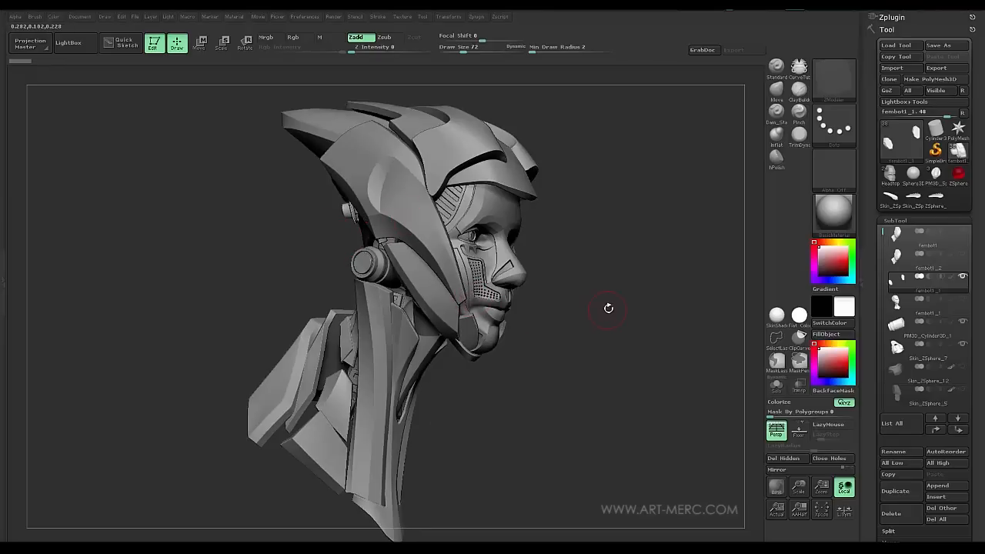
mouse_move(607, 326)
left_mouse_down()
mouse_move(593, 327)
mouse_move(617, 334)
mouse_move(535, 334)
mouse_move(594, 324)
mouse_move(602, 335)
mouse_move(585, 343)
mouse_move(586, 334)
mouse_move(583, 358)
left_mouse_up()
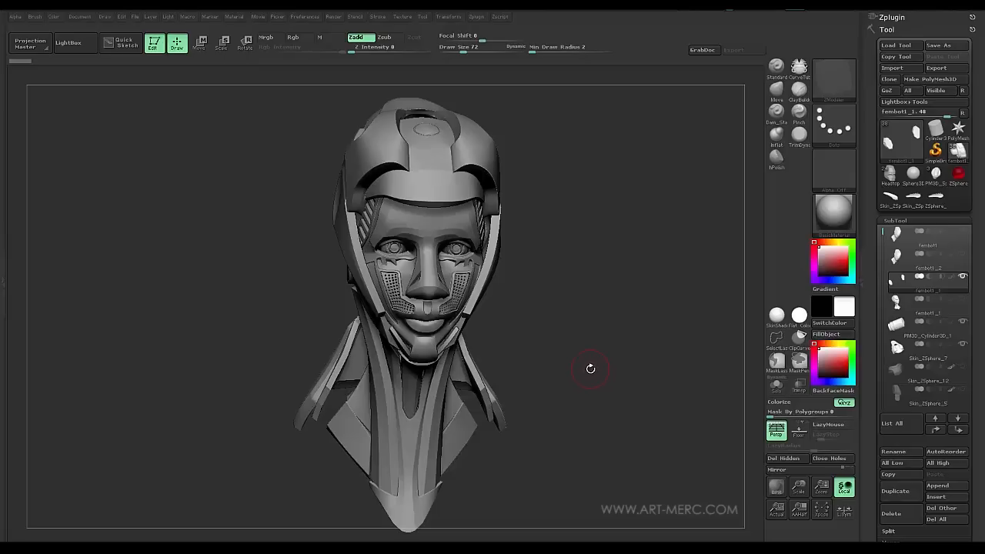
left_click_drag(574, 338, 583, 329)
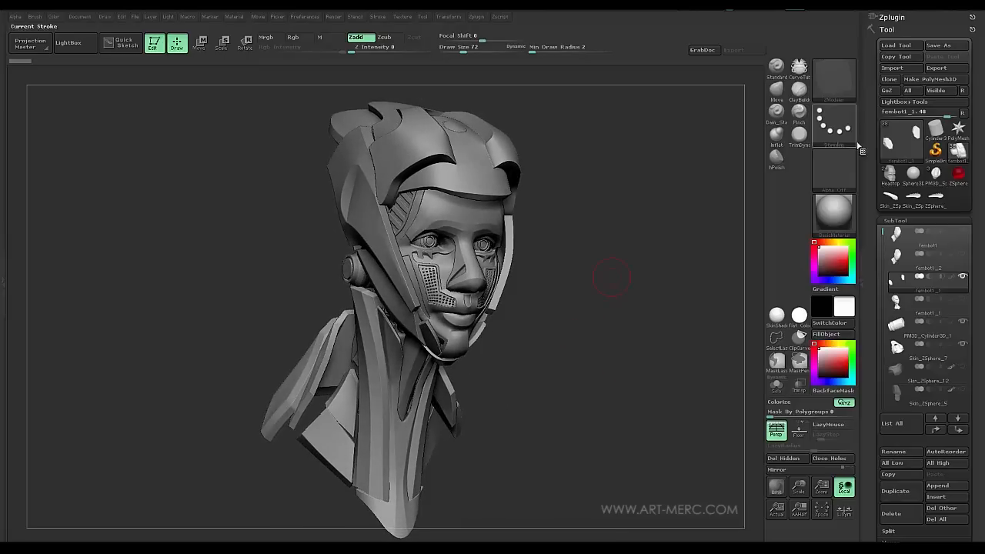
scroll(872, 177, "down", 2)
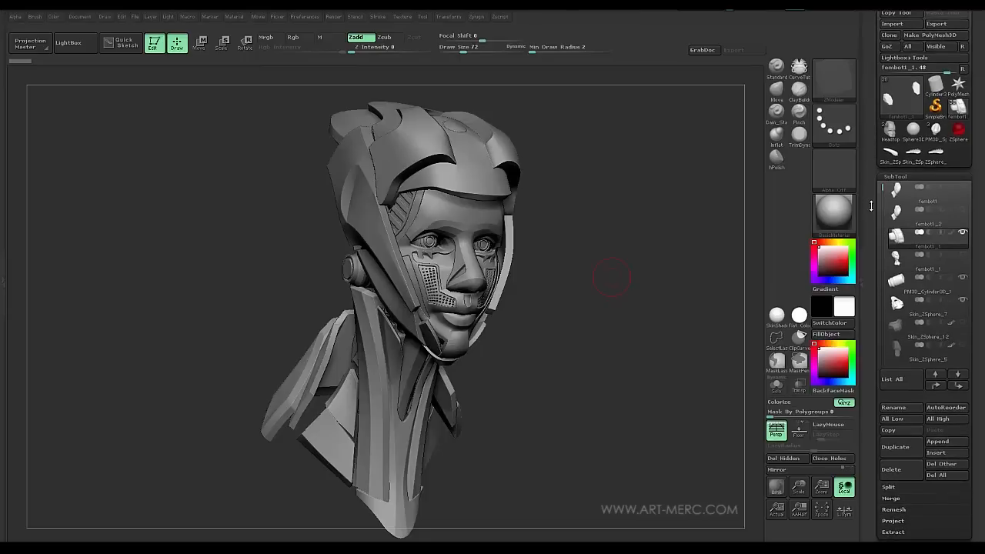
scroll(870, 211, "up", 2)
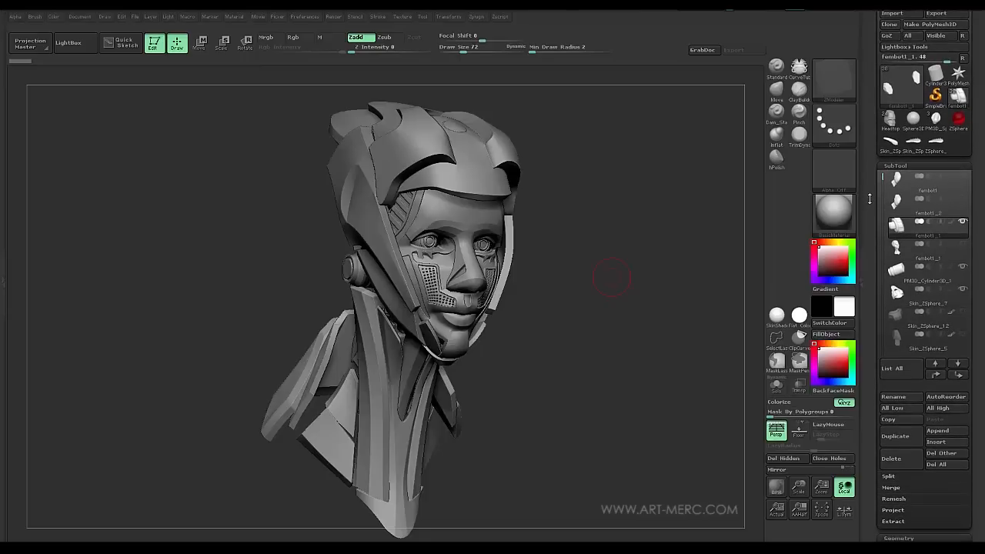
left_click_drag(669, 257, 655, 275)
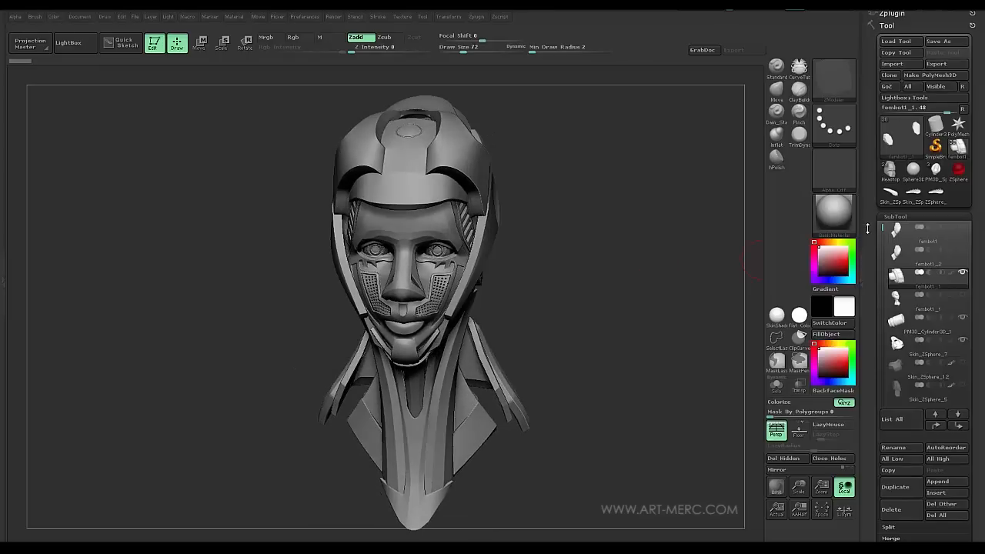
left_click_drag(649, 249, 682, 280)
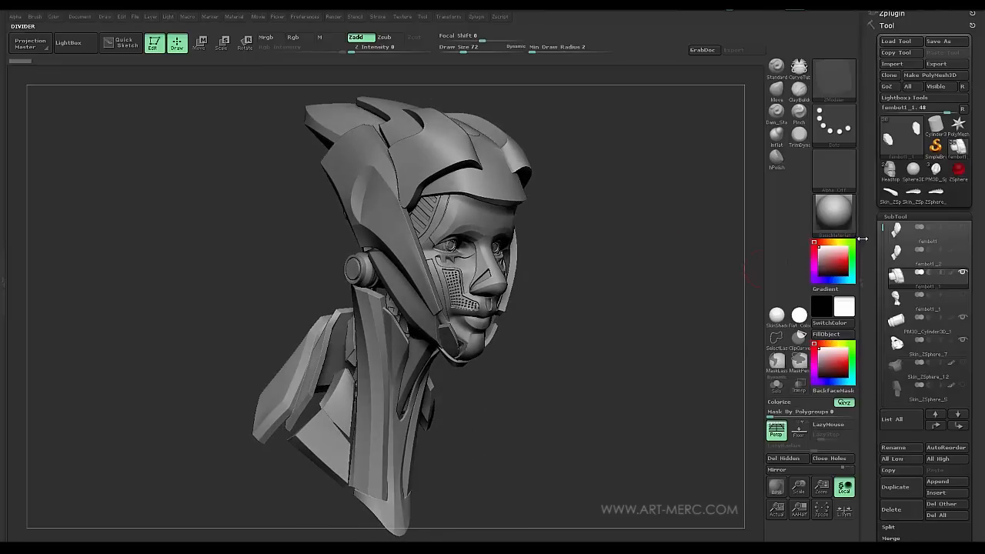
mouse_move(869, 240)
left_mouse_down()
mouse_move(865, 193)
mouse_move(870, 229)
left_mouse_up()
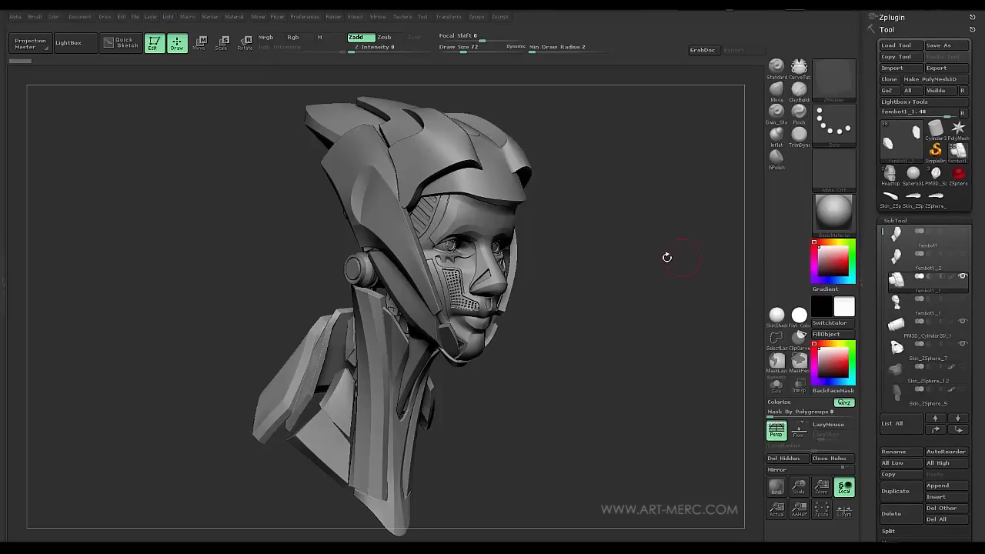
mouse_move(649, 242)
left_mouse_down()
mouse_move(660, 235)
mouse_move(645, 244)
left_mouse_up()
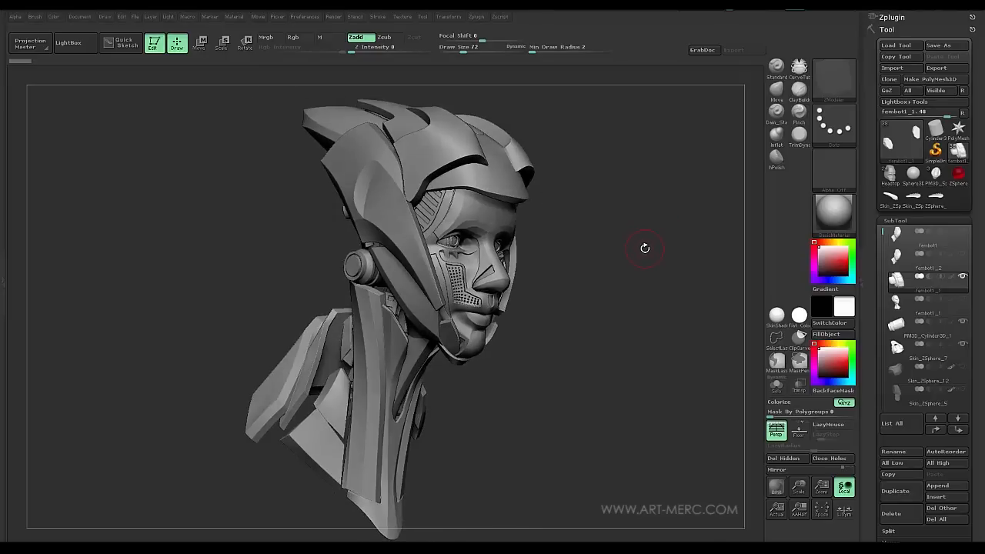
mouse_move(645, 249)
left_mouse_down()
mouse_move(638, 253)
mouse_move(651, 260)
mouse_move(634, 254)
mouse_move(630, 275)
mouse_move(622, 268)
mouse_move(633, 253)
mouse_move(635, 275)
mouse_move(641, 251)
mouse_move(643, 266)
left_mouse_up()
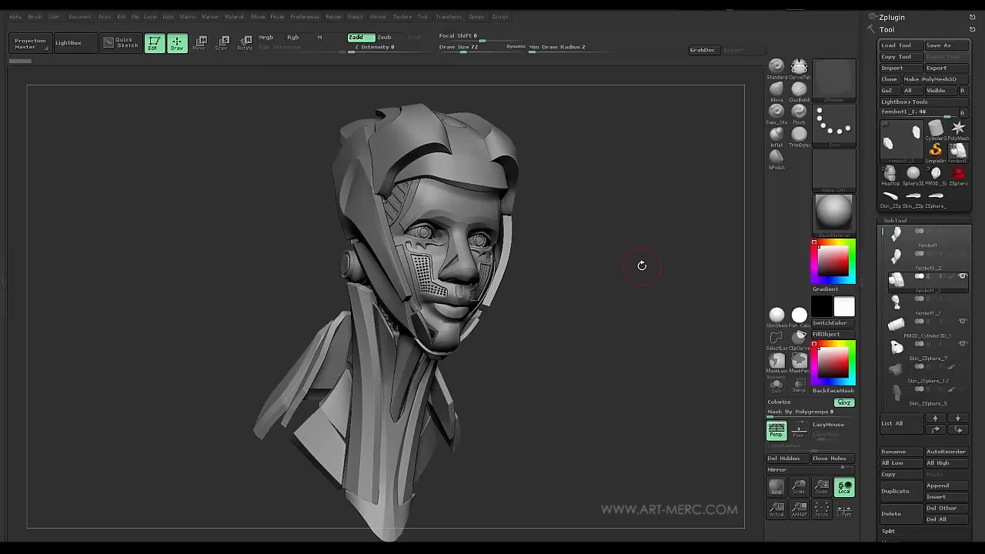
left_click_drag(644, 267, 646, 276)
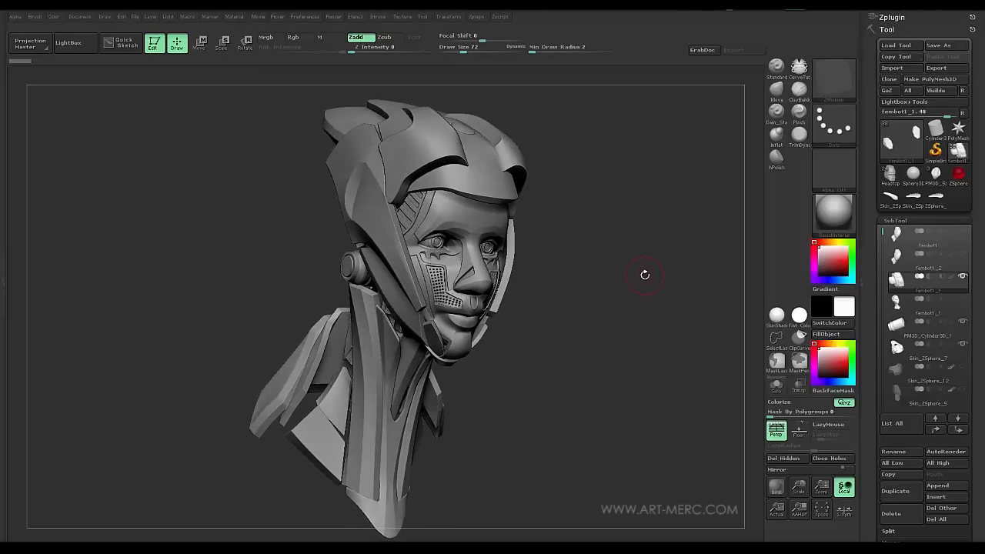